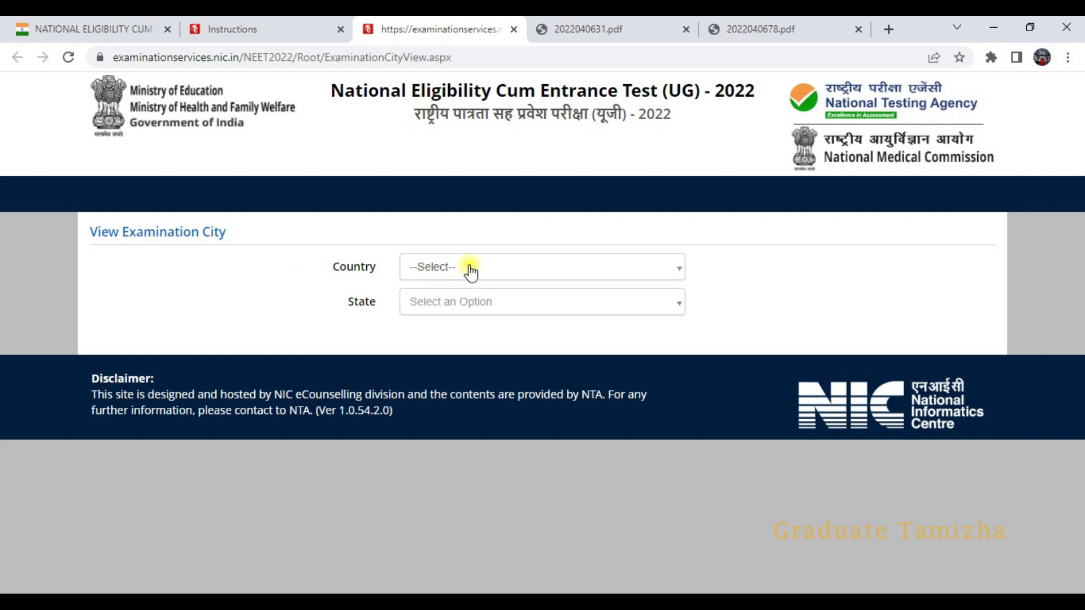
- Go to the registration instructions page and skim through it
click(469, 267)
click(303, 278)
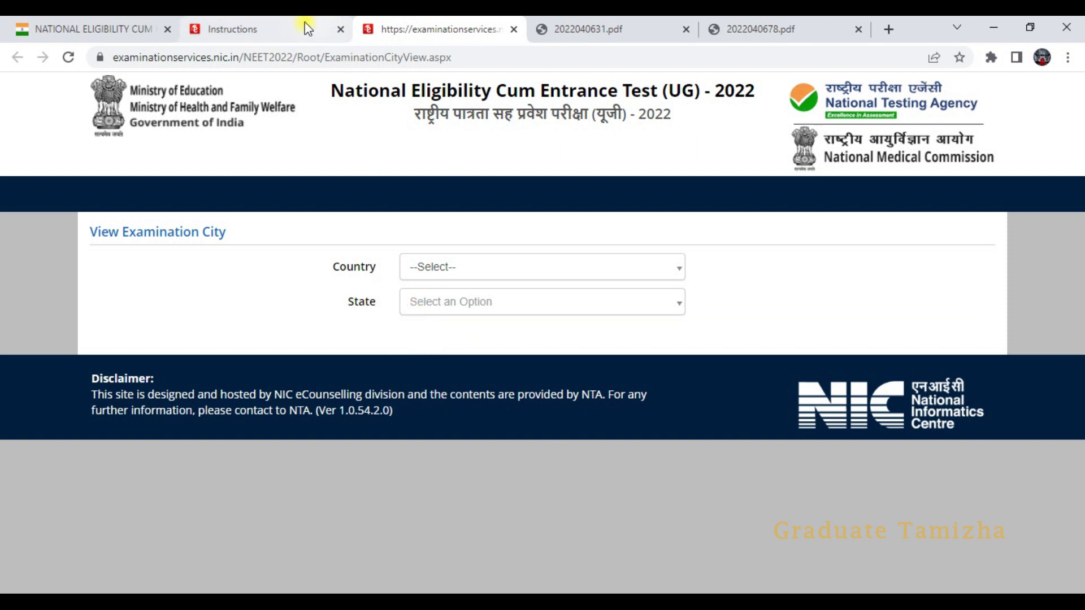
click(285, 28)
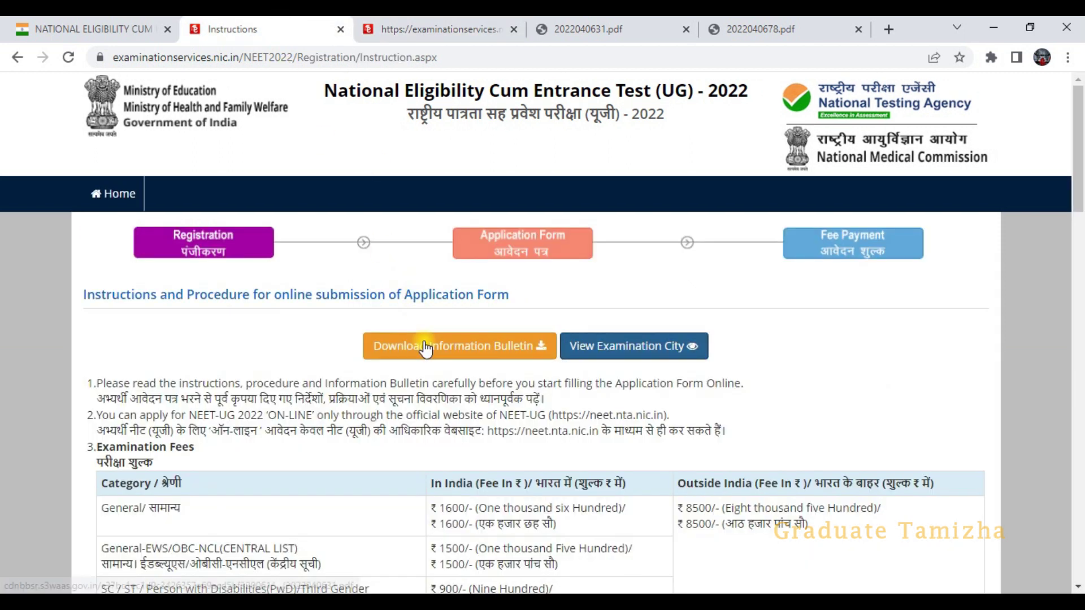
scroll(452, 362, down, 2)
scroll(463, 369, down, 15)
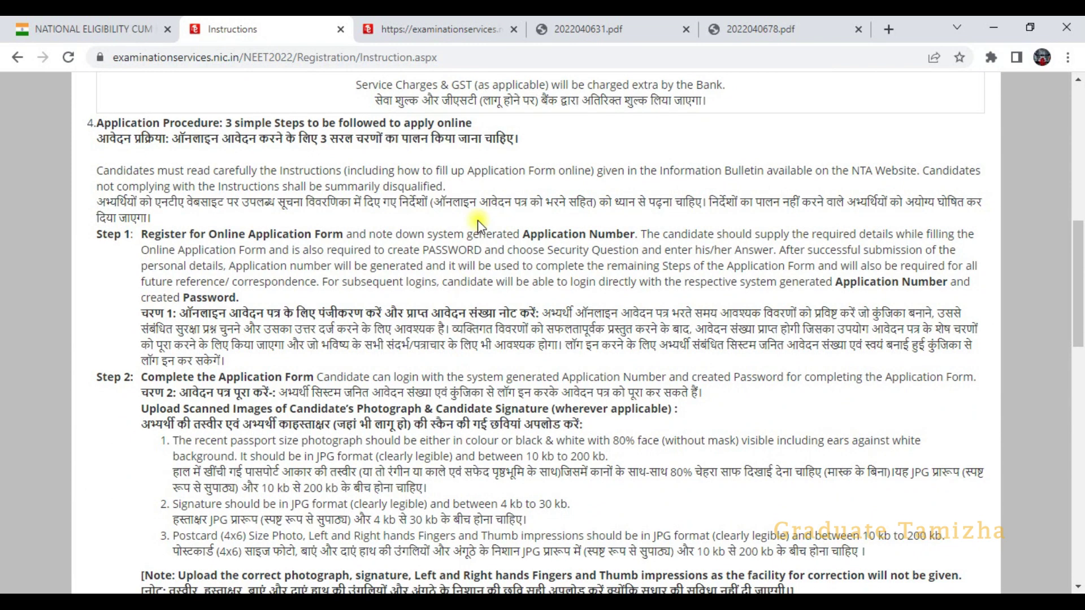
scroll(469, 253, down, 8)
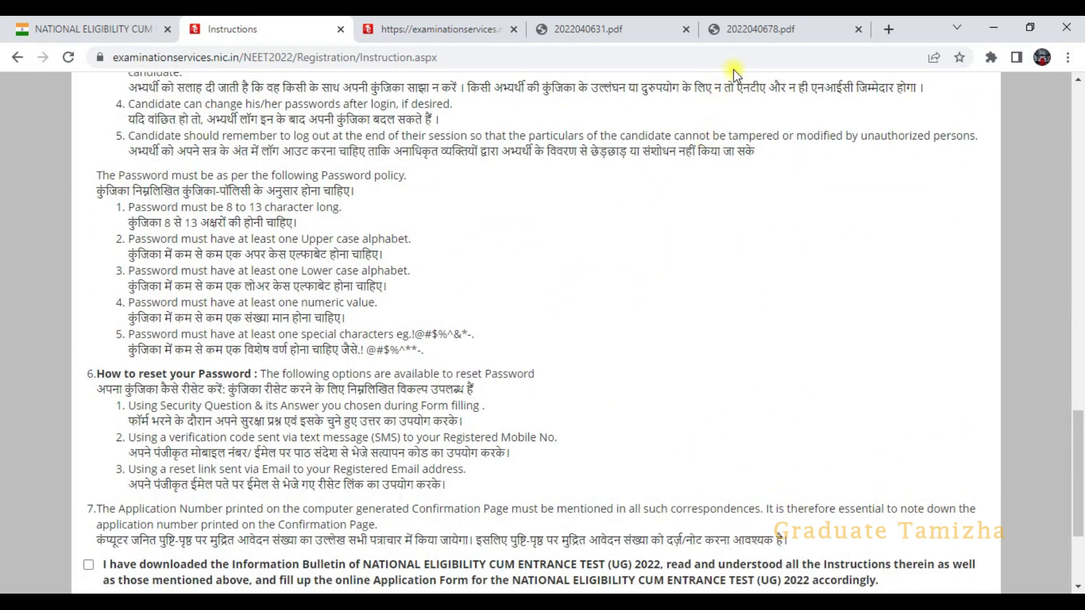
- Read through the NEET Information Bulletin PDF
click(575, 28)
scroll(517, 314, down, 10)
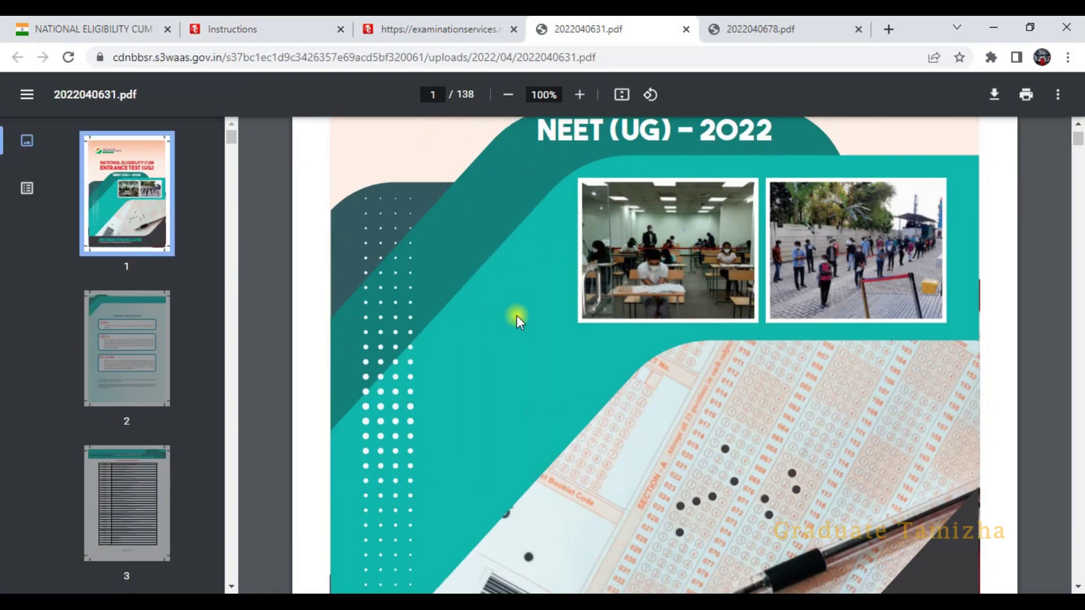
scroll(517, 316, down, 20)
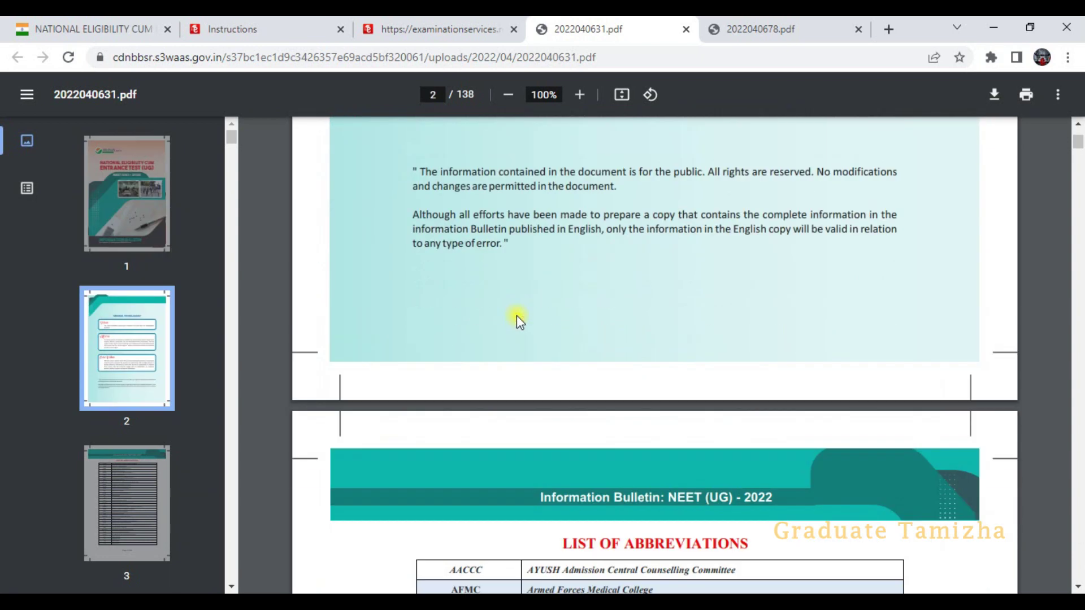
scroll(517, 315, down, 20)
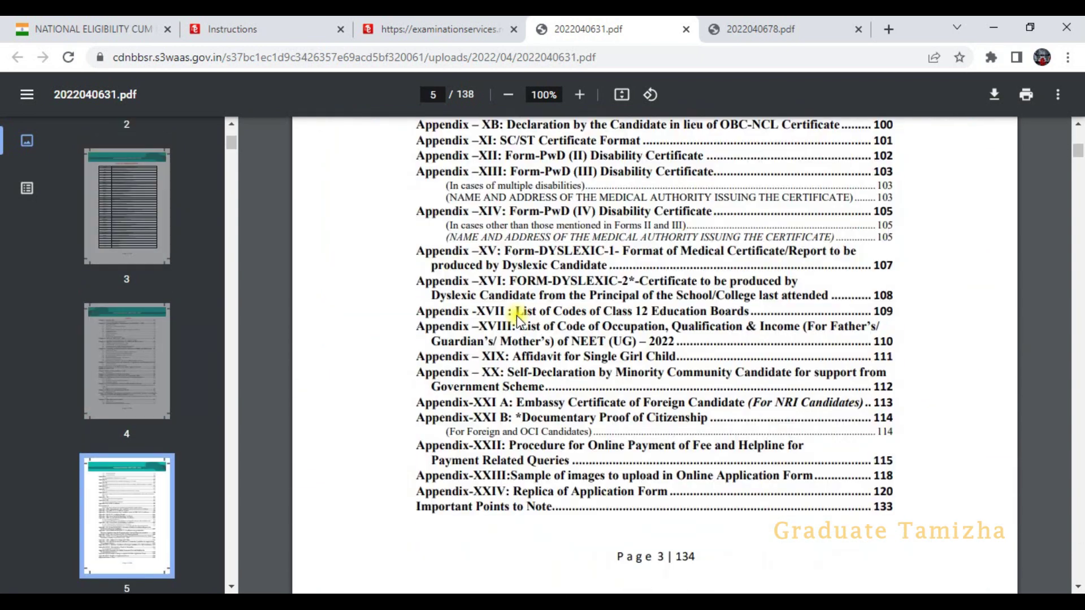
scroll(516, 315, down, 18)
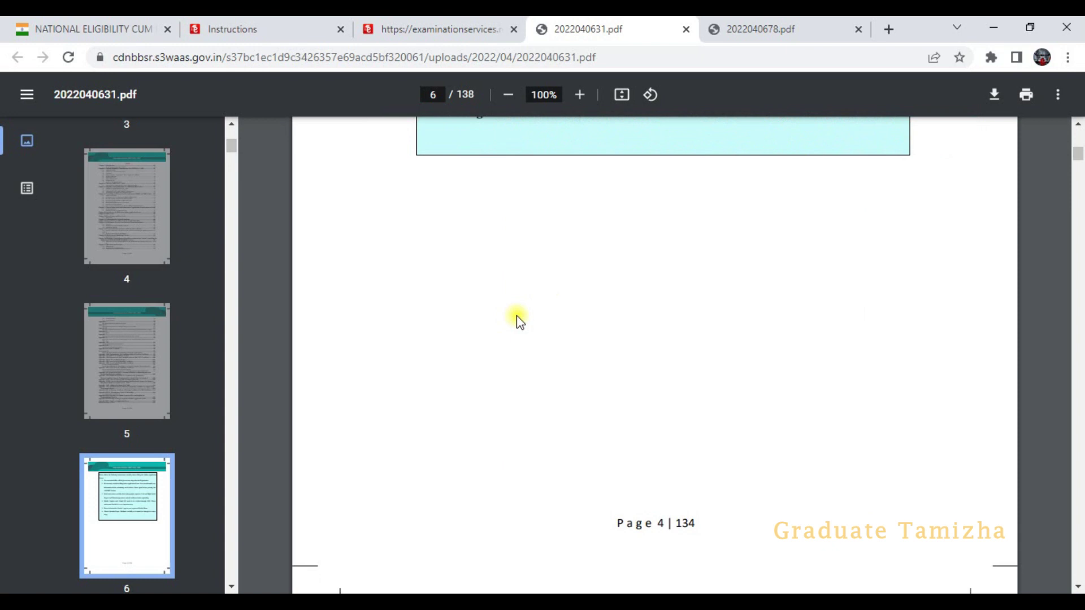
- Tick the Information Bulletin declaration and continue to the Personal Details form
click(286, 30)
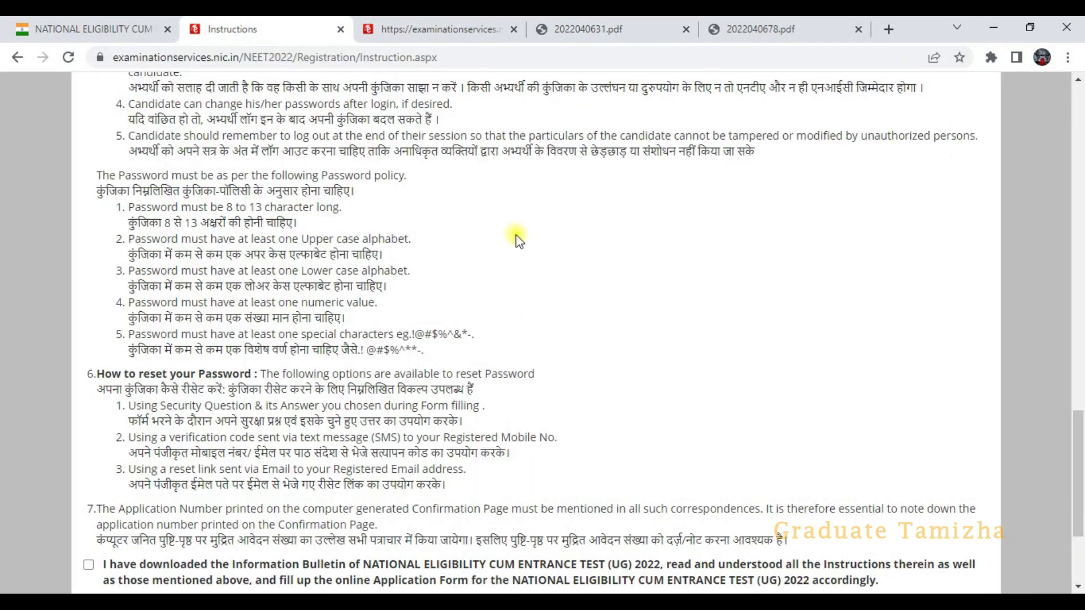
scroll(526, 283, down, 2)
scroll(530, 310, down, 2)
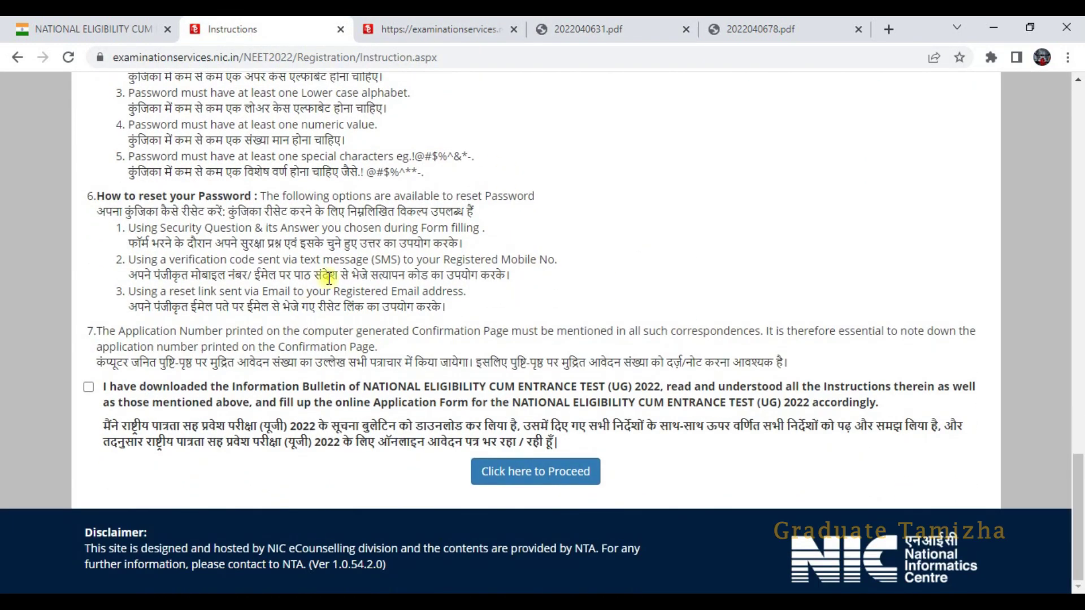
scroll(509, 313, up, 14)
scroll(508, 314, down, 5)
scroll(509, 328, down, 8)
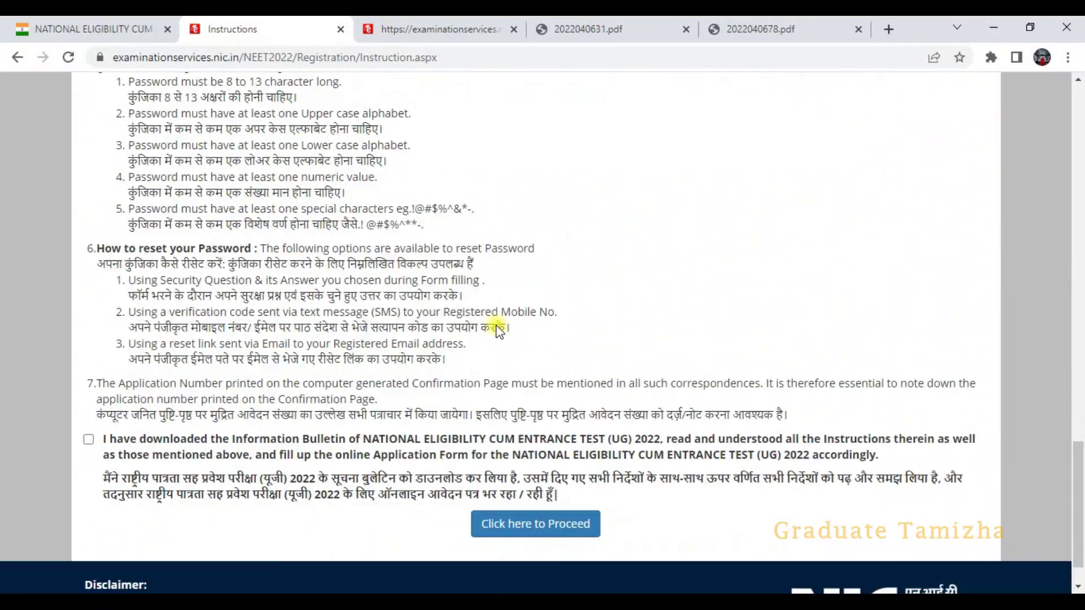
click(88, 388)
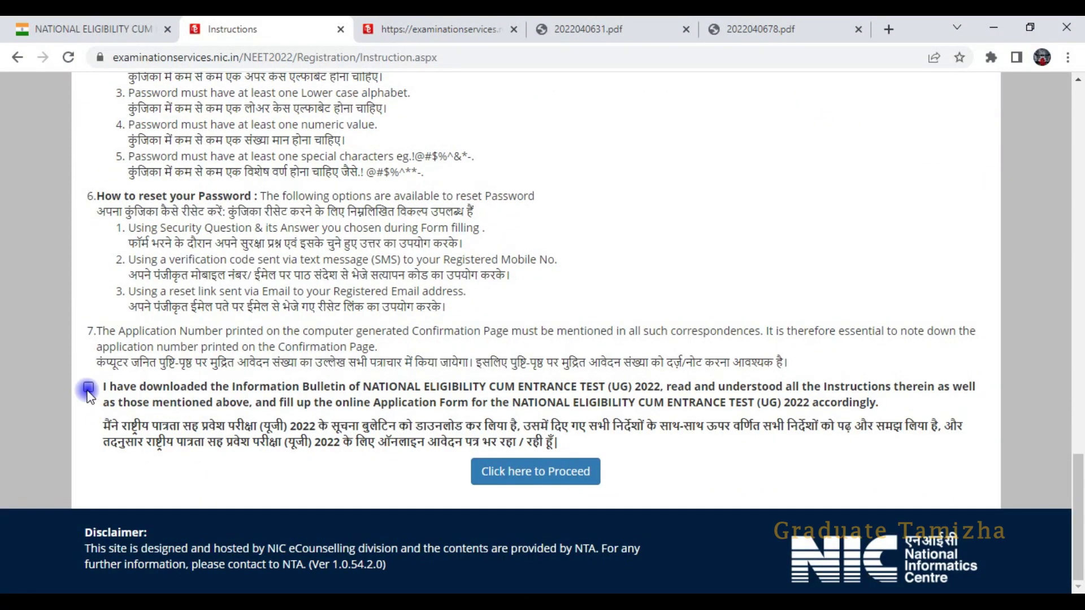
click(484, 481)
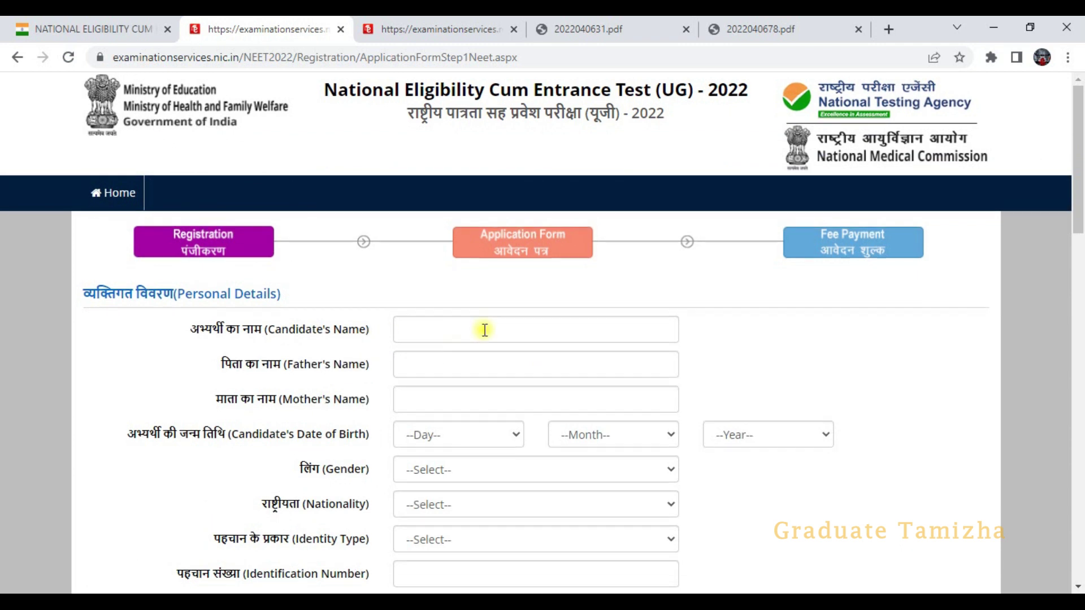
- Check the gender options and set the nationality to Indian
scroll(486, 328, down, 1)
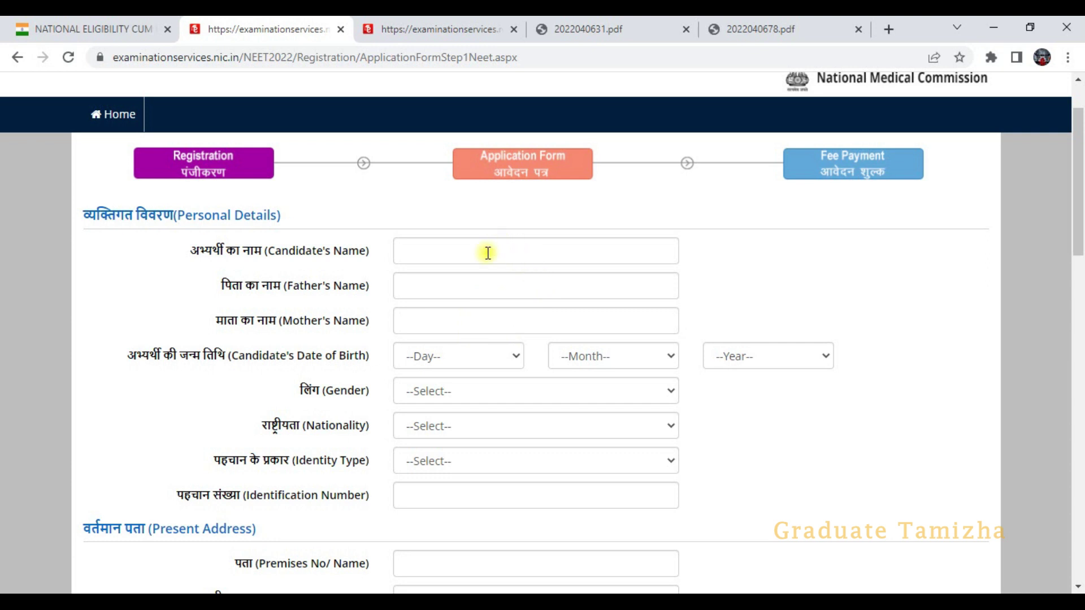
click(481, 391)
click(756, 415)
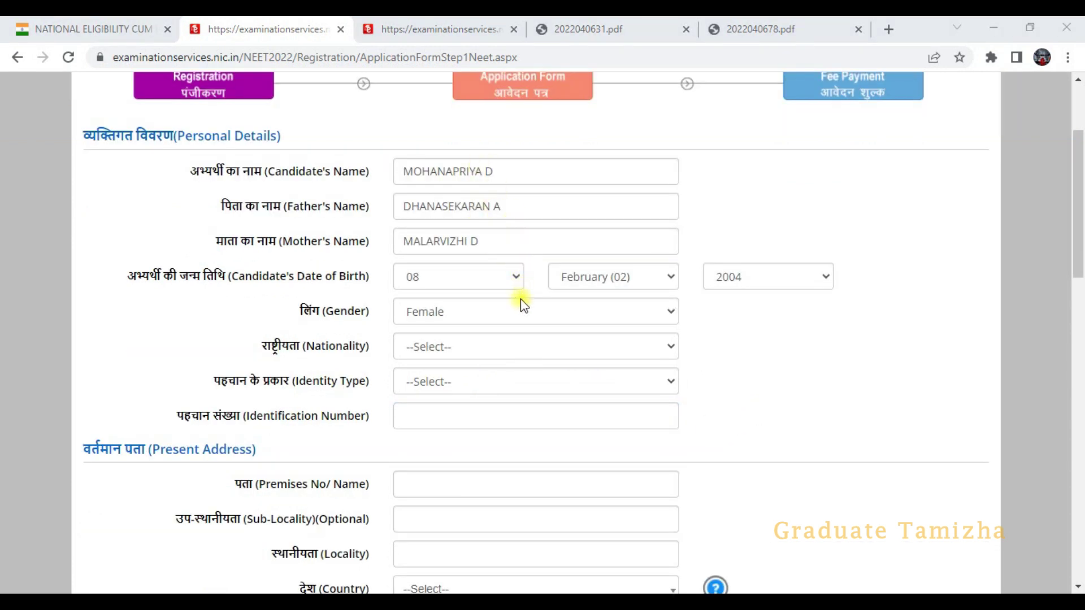
click(435, 347)
click(442, 385)
- Set Identity Type to Any Other Valid Govt Identity with photograph and paste the ID number
click(441, 382)
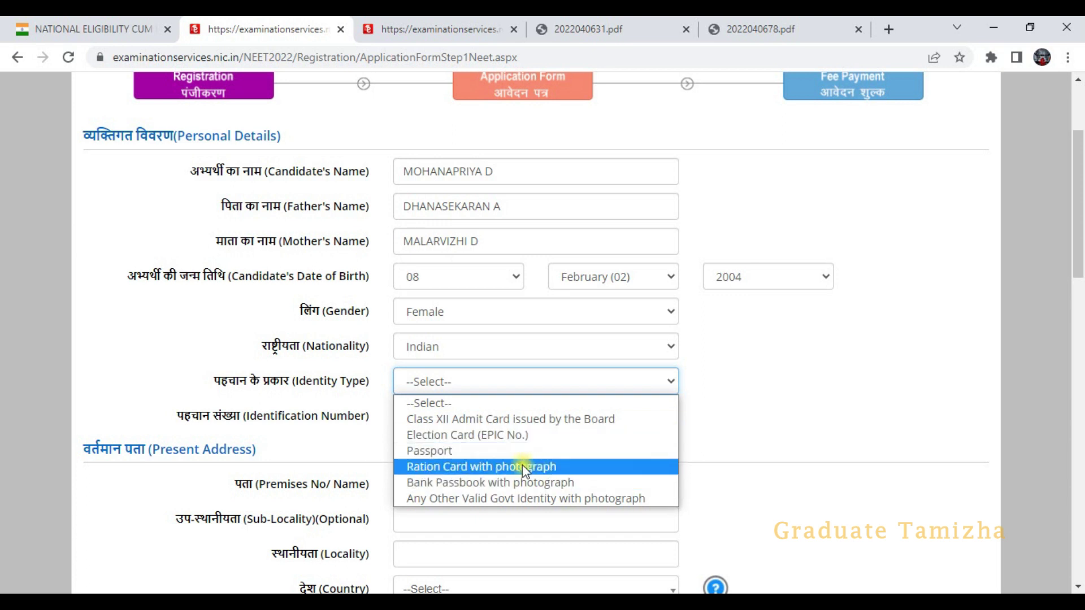
click(685, 496)
click(543, 382)
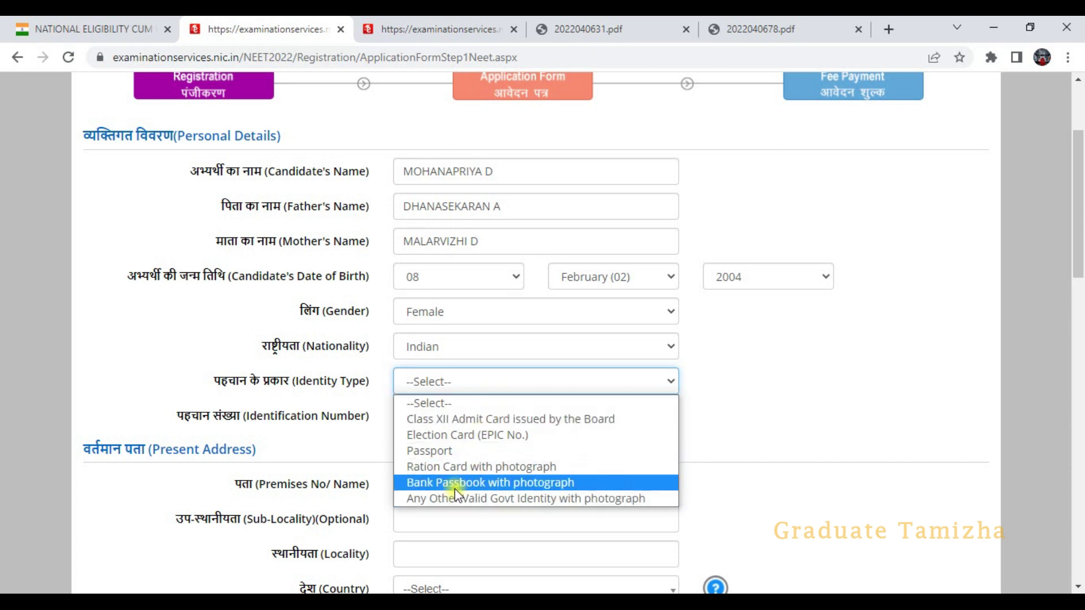
click(456, 487)
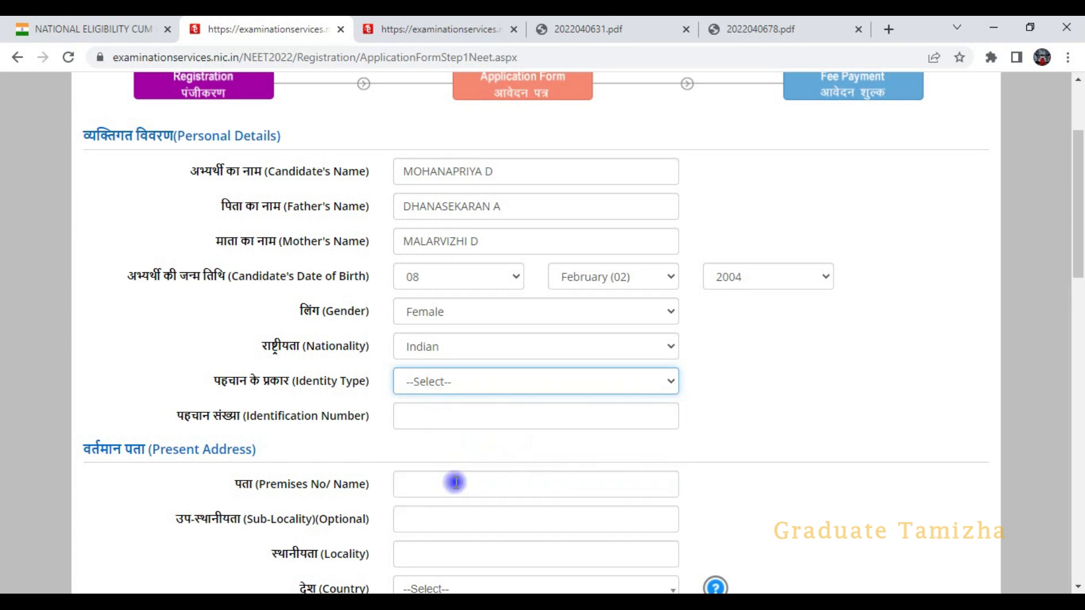
click(520, 389)
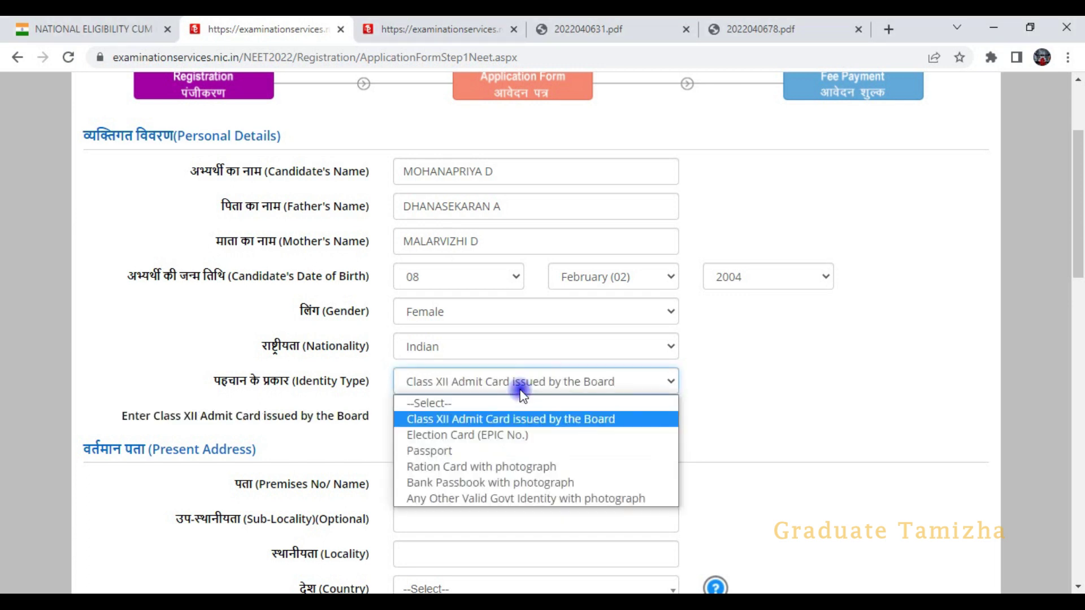
click(464, 499)
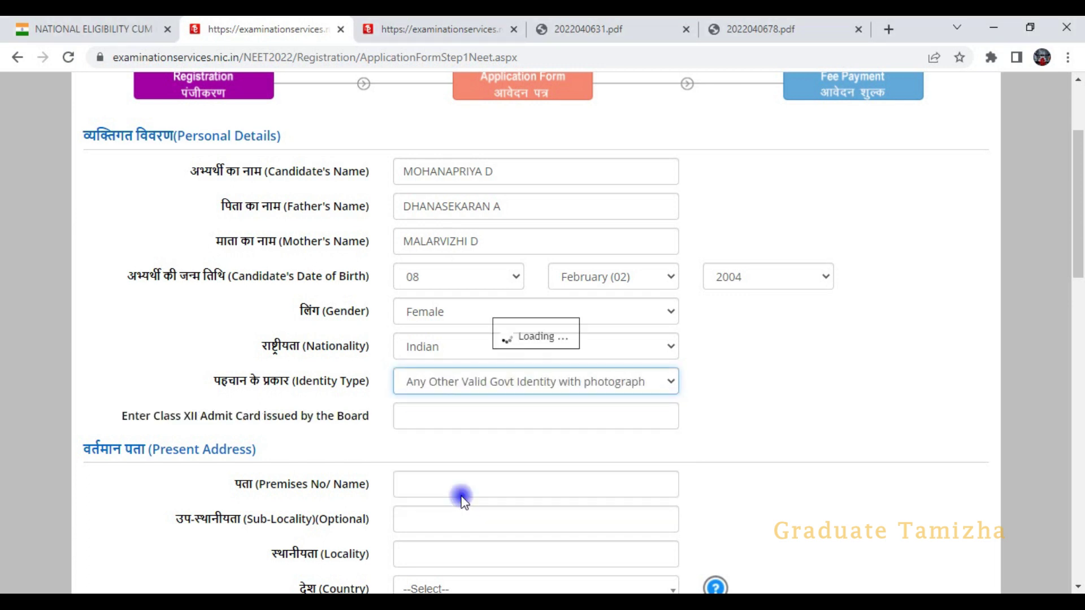
click(471, 419)
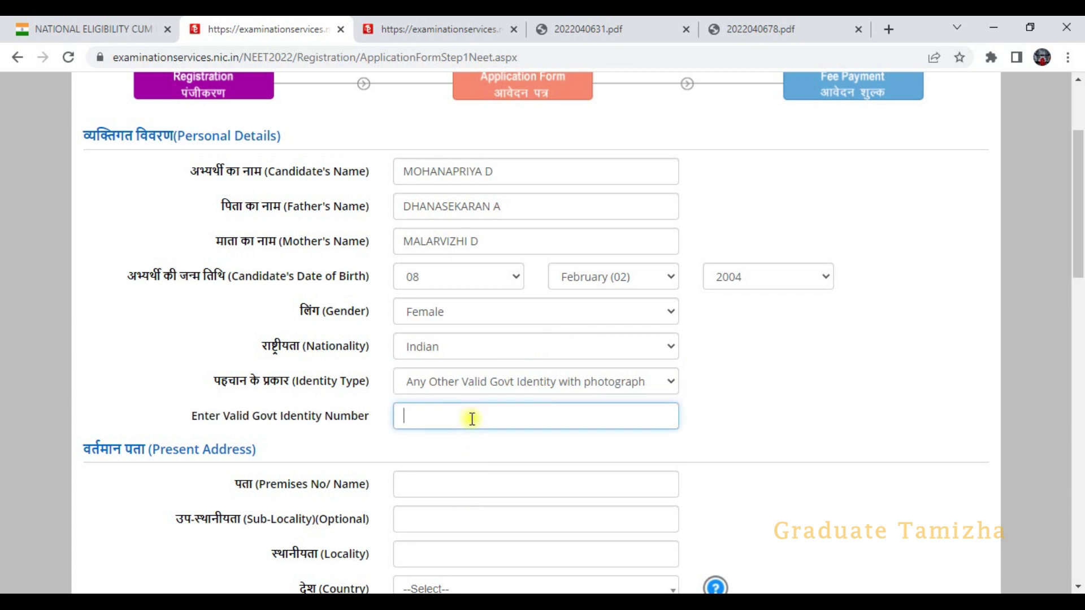
key(ctrl+v)
scroll(492, 362, down, 3)
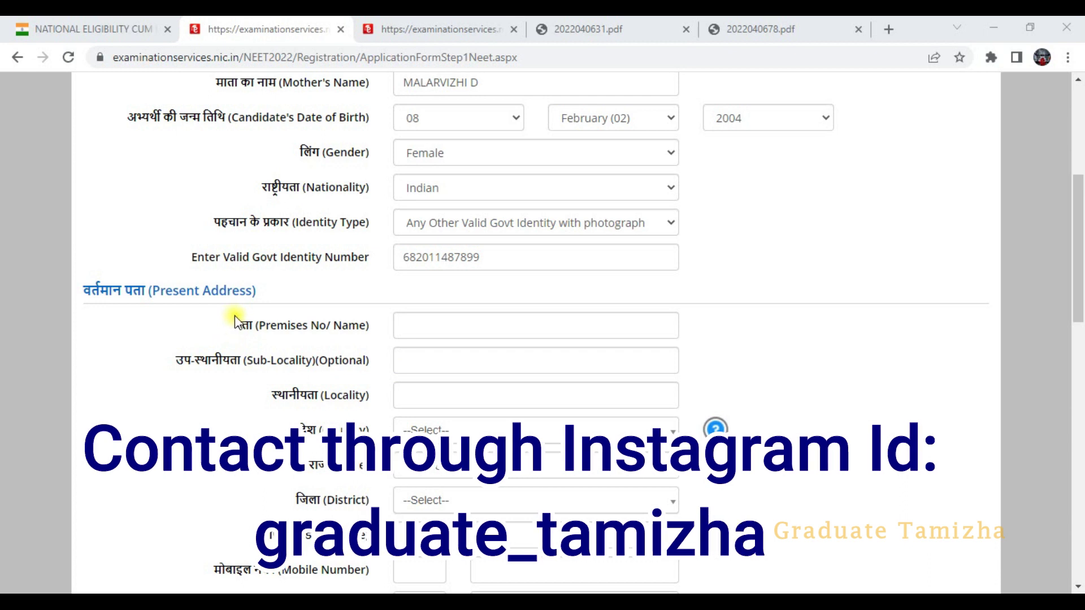
- Set the present address country to India, state TAMIL NADU and district NAMAKKAL
scroll(310, 346, down, 1)
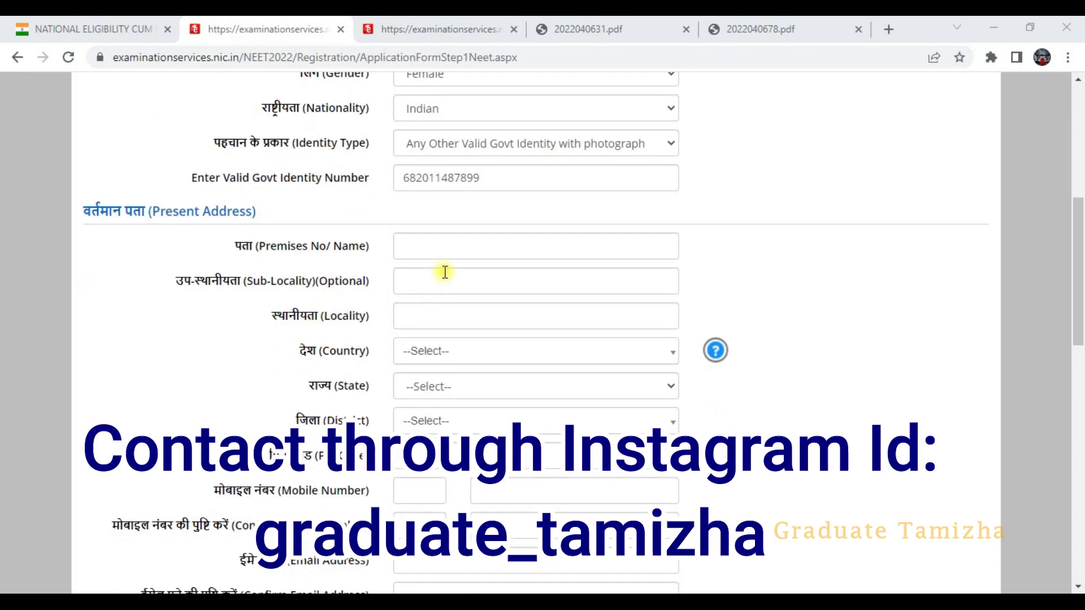
scroll(456, 334, down, 1)
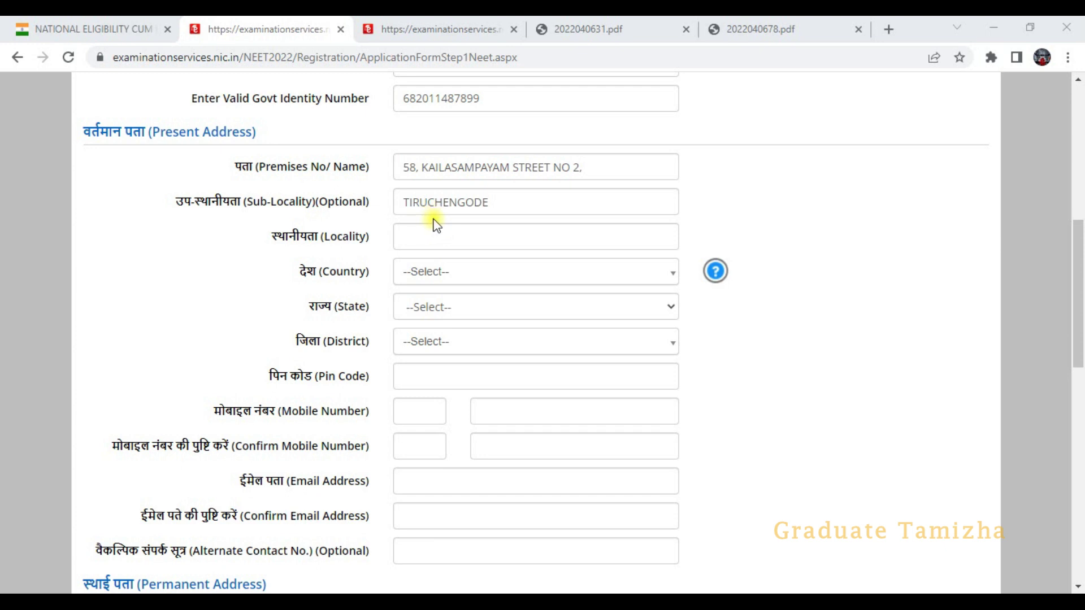
click(486, 273)
click(425, 344)
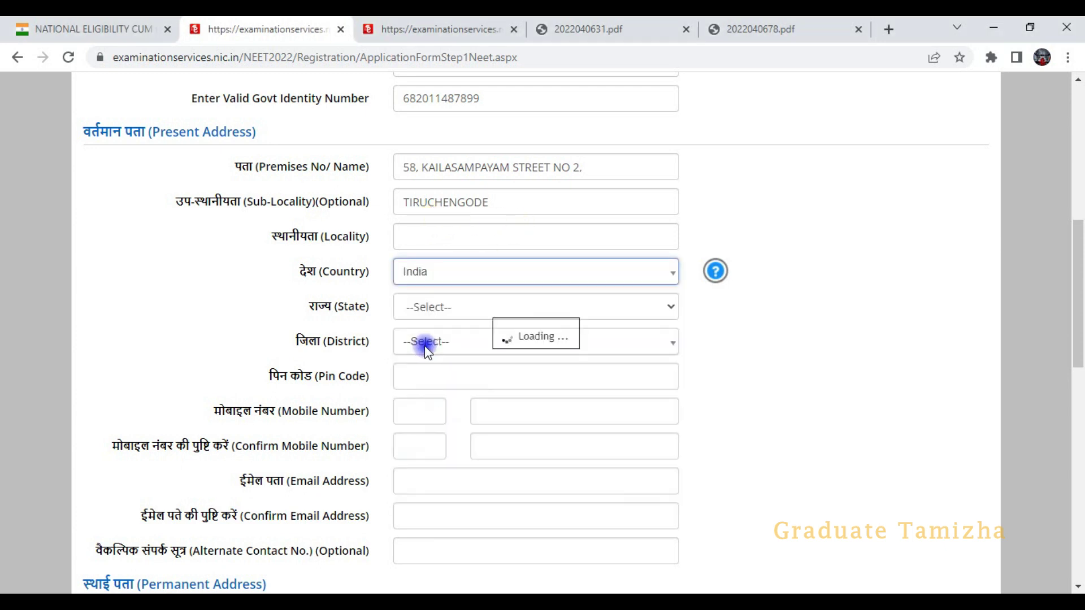
click(435, 308)
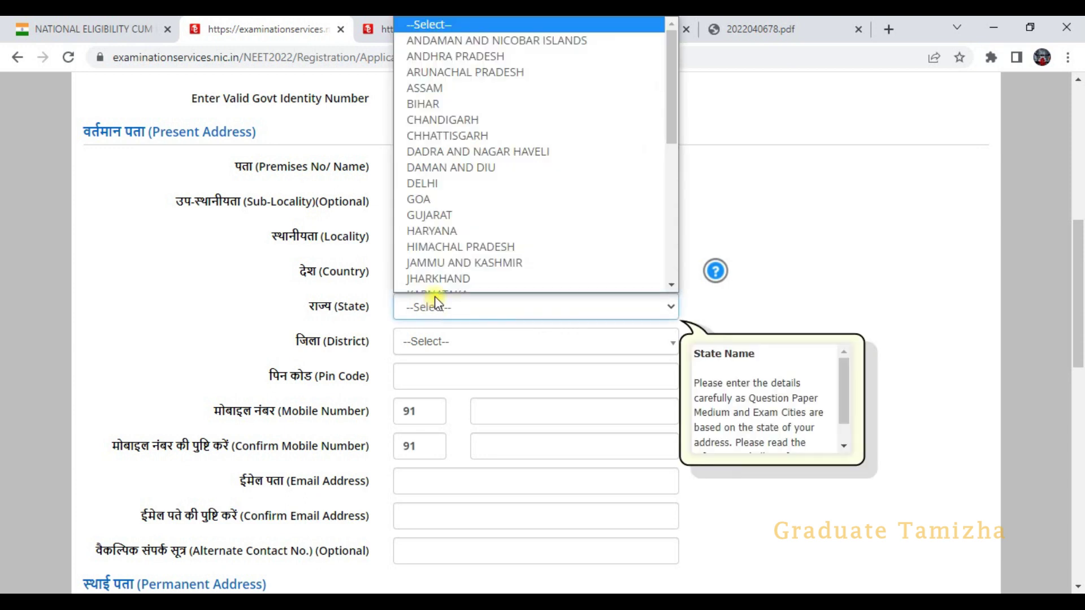
scroll(460, 210, down, 6)
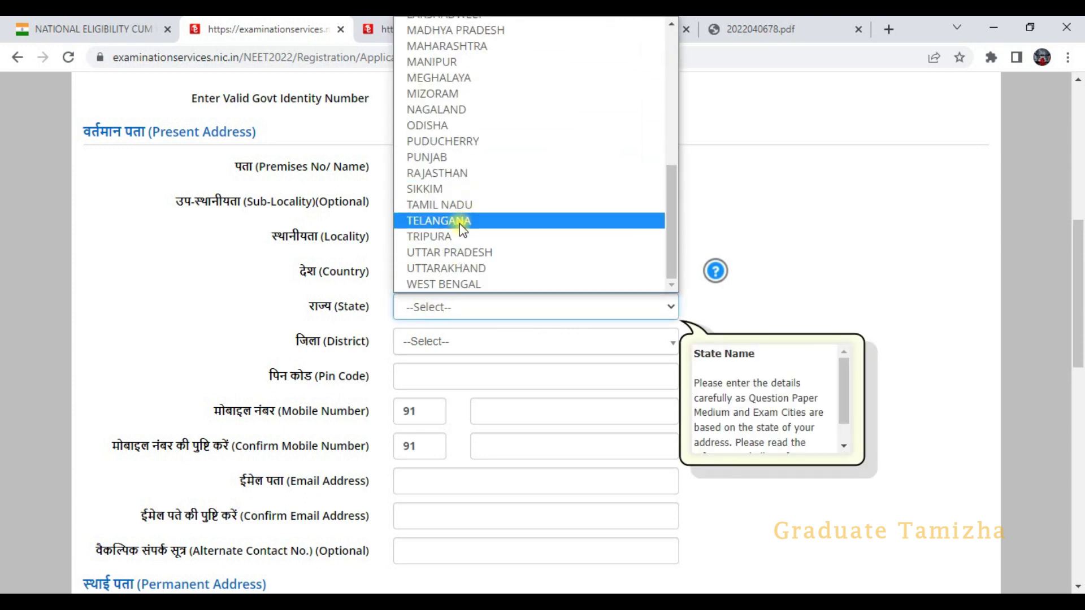
click(461, 209)
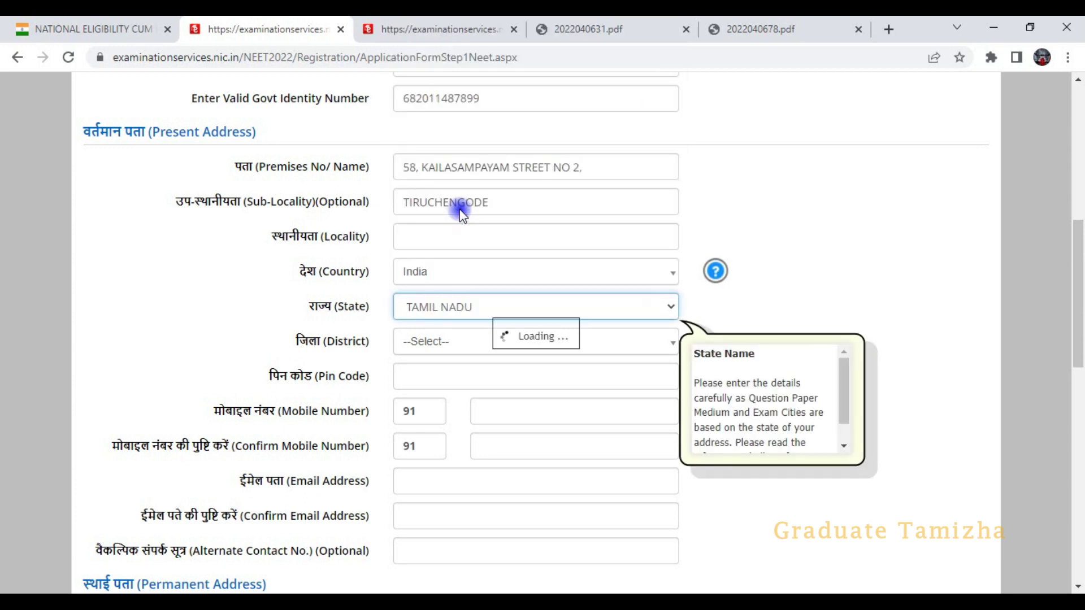
click(425, 346)
scroll(421, 478, down, 3)
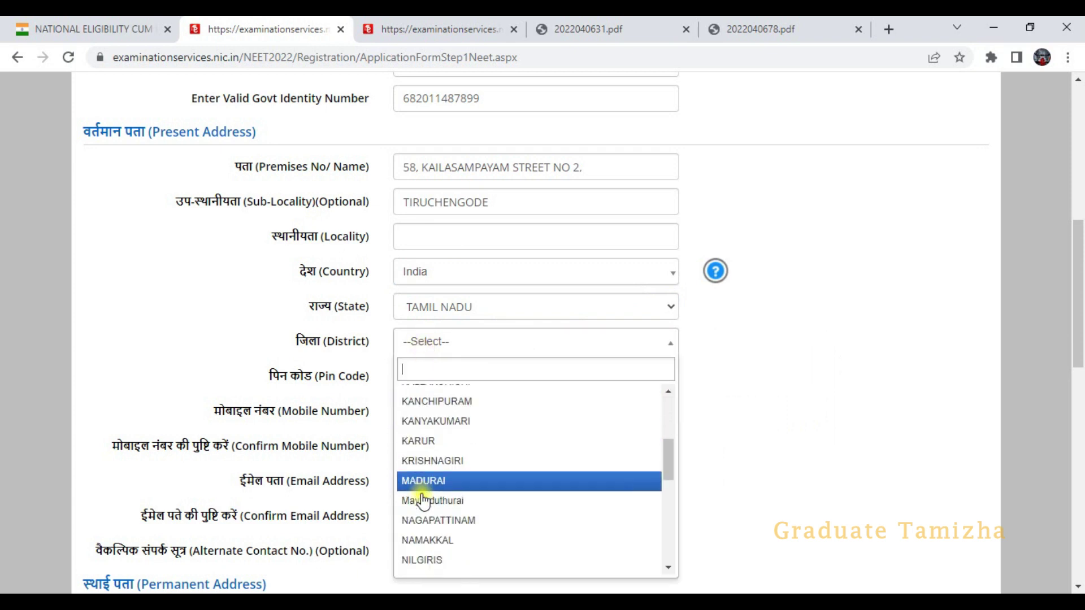
click(452, 538)
- Enter the address pin code 637209
click(487, 378)
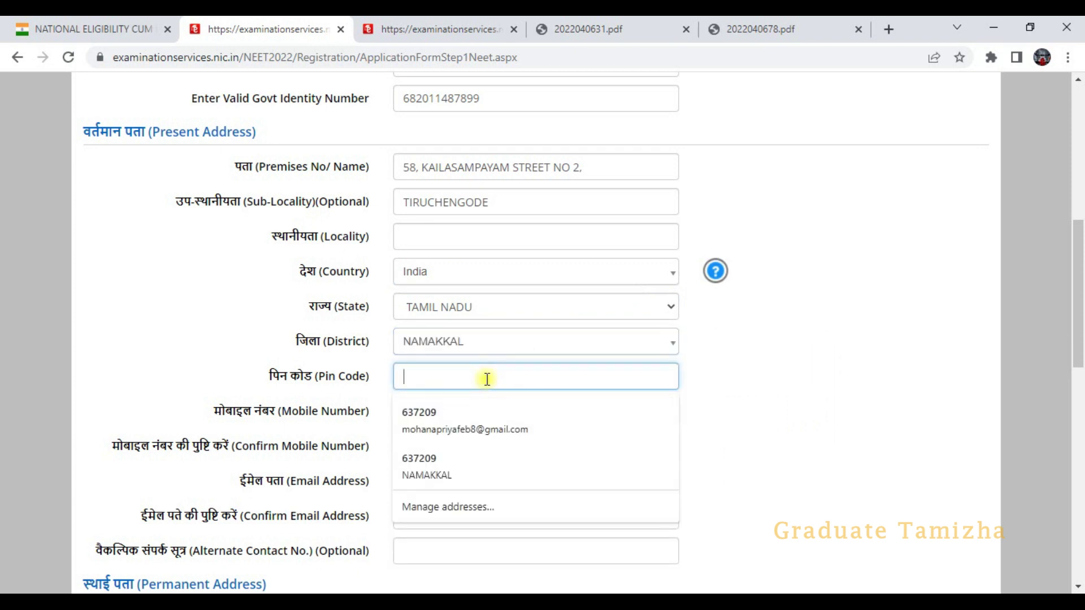
text(637209)
scroll(525, 348, down, 1)
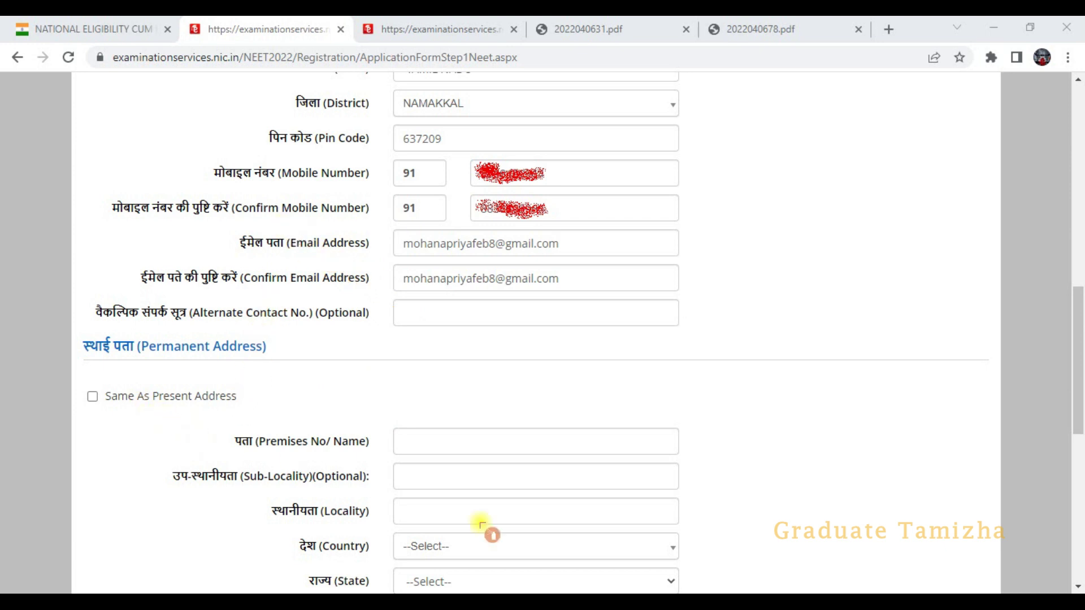
scroll(537, 480, down, 4)
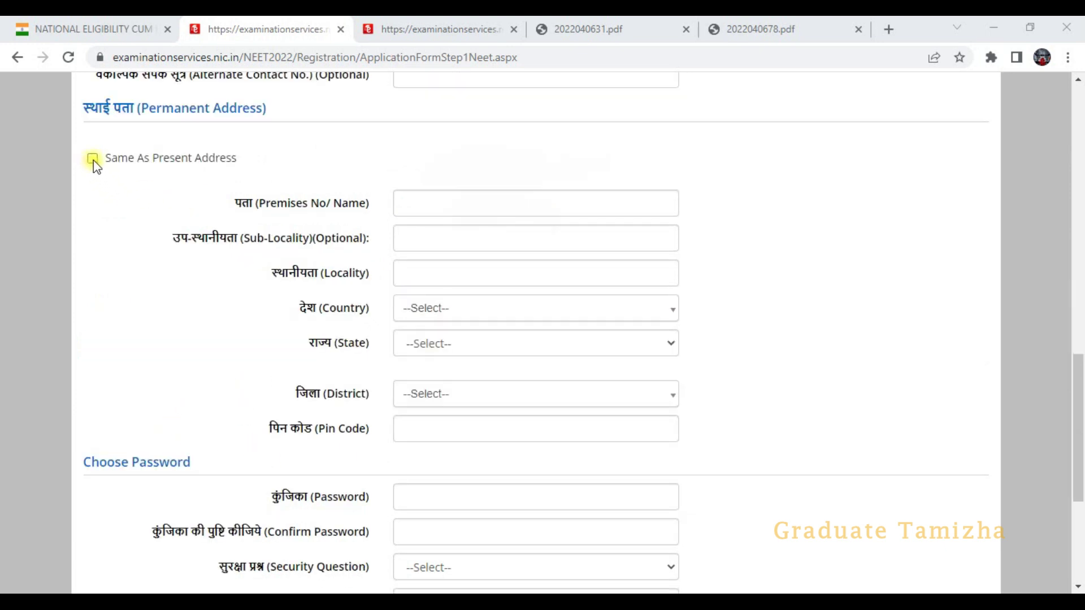
- Make the permanent address the same as the present address, dismissing the missing-city alert
click(93, 158)
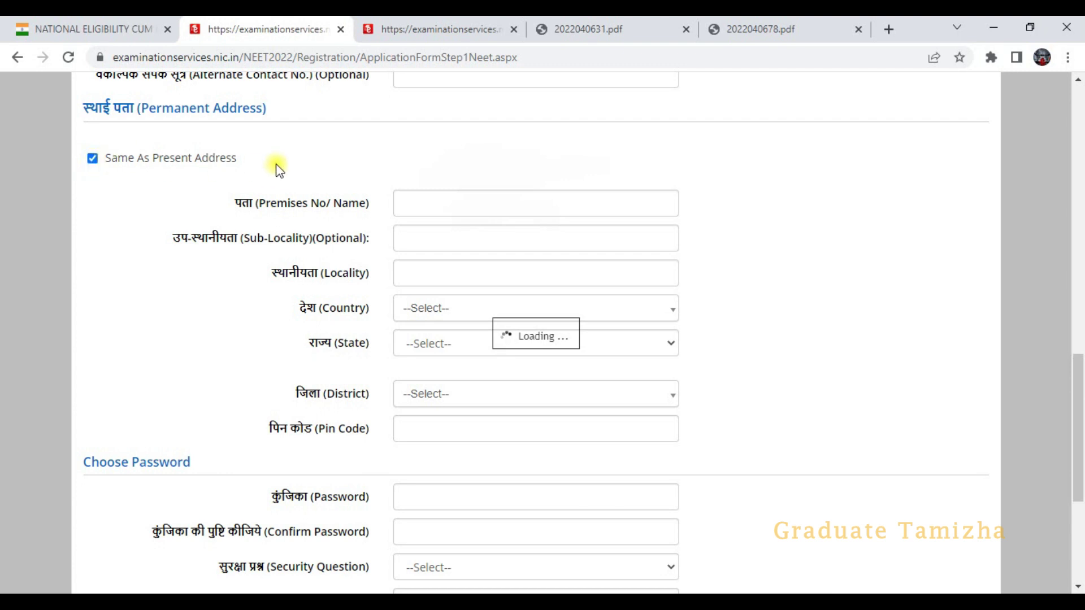
click(682, 145)
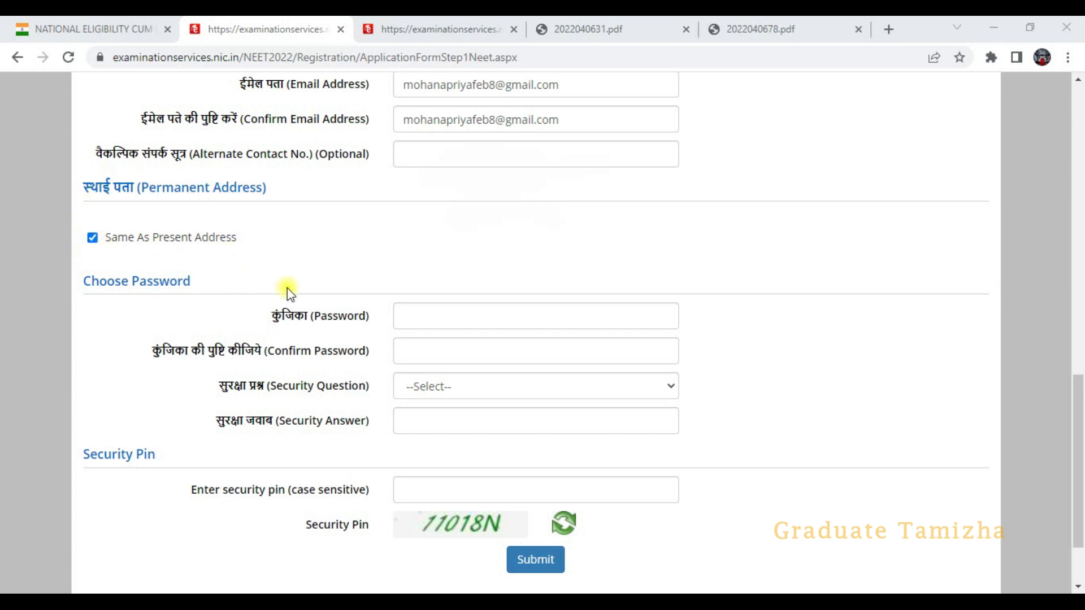
scroll(405, 308, down, 2)
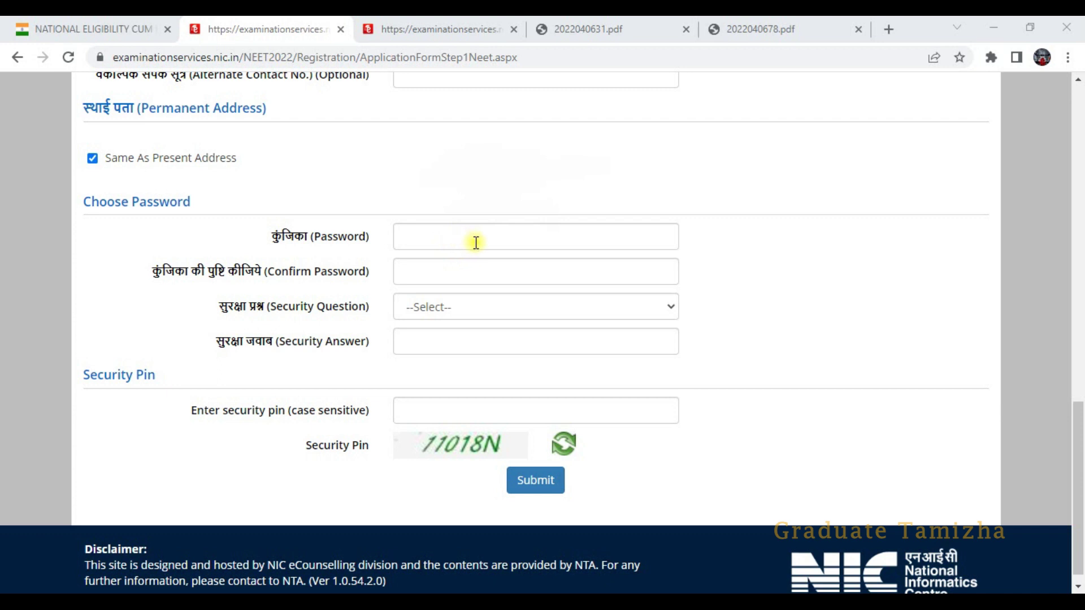
- Choose a security question, enter the security pin, and submit for review
click(452, 311)
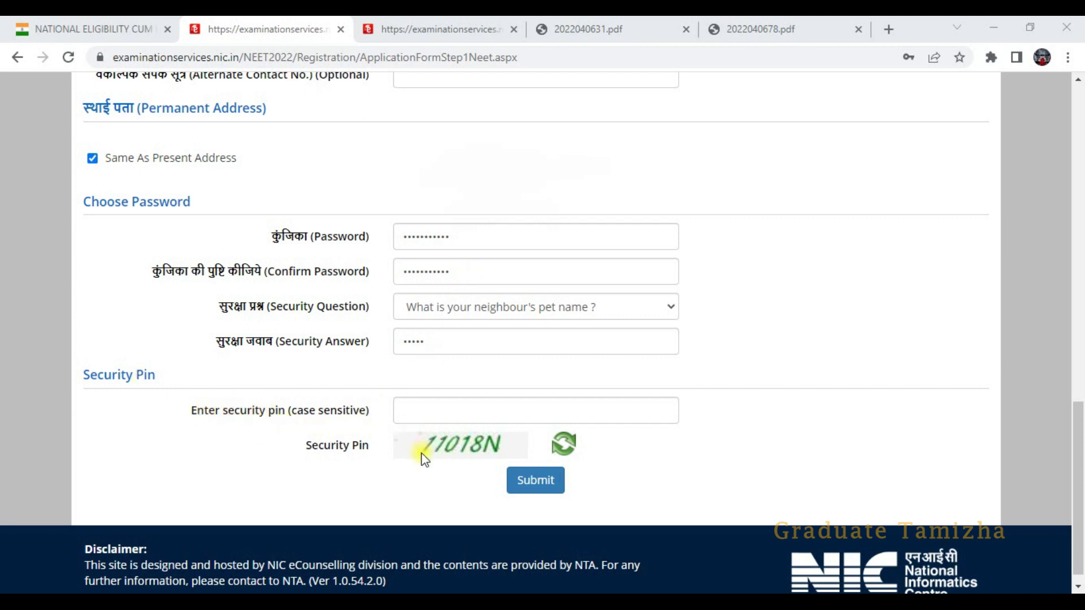
click(456, 408)
text(1)
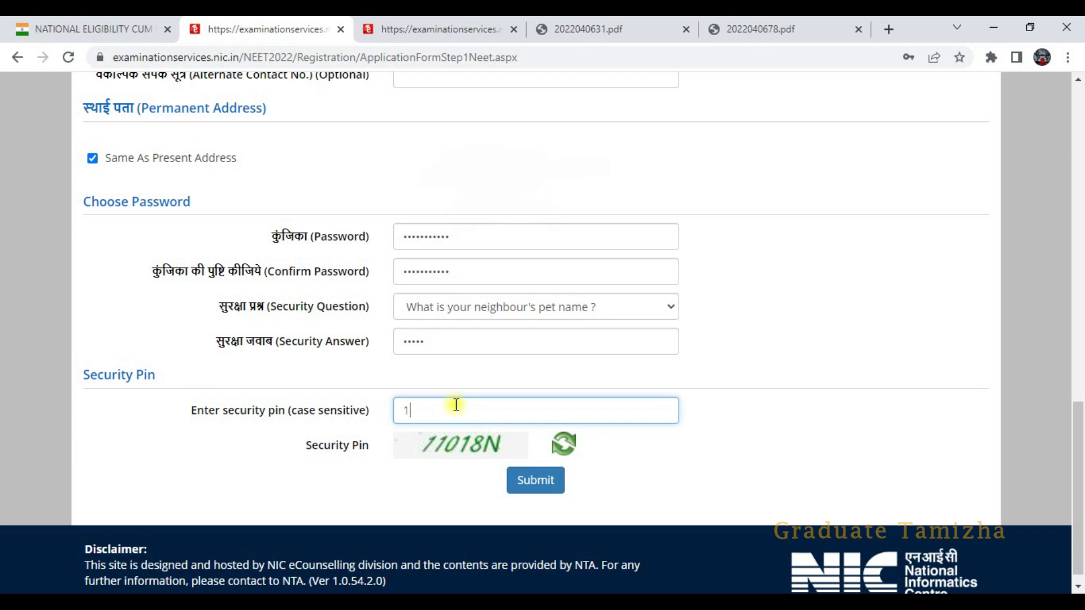
text(1018N)
scroll(602, 466, up, 3)
scroll(602, 465, down, 3)
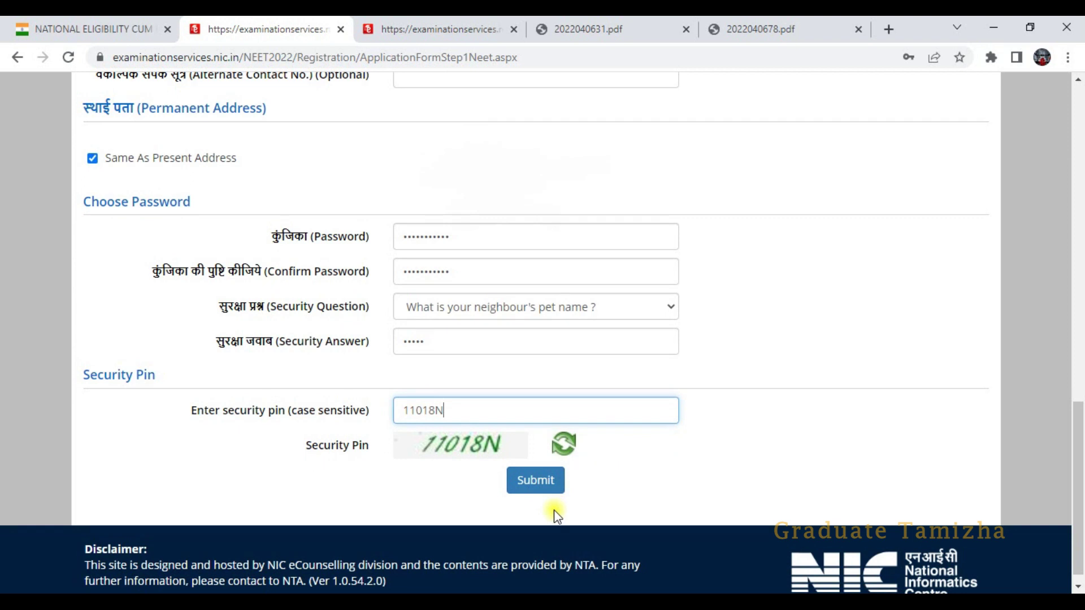
key(Return)
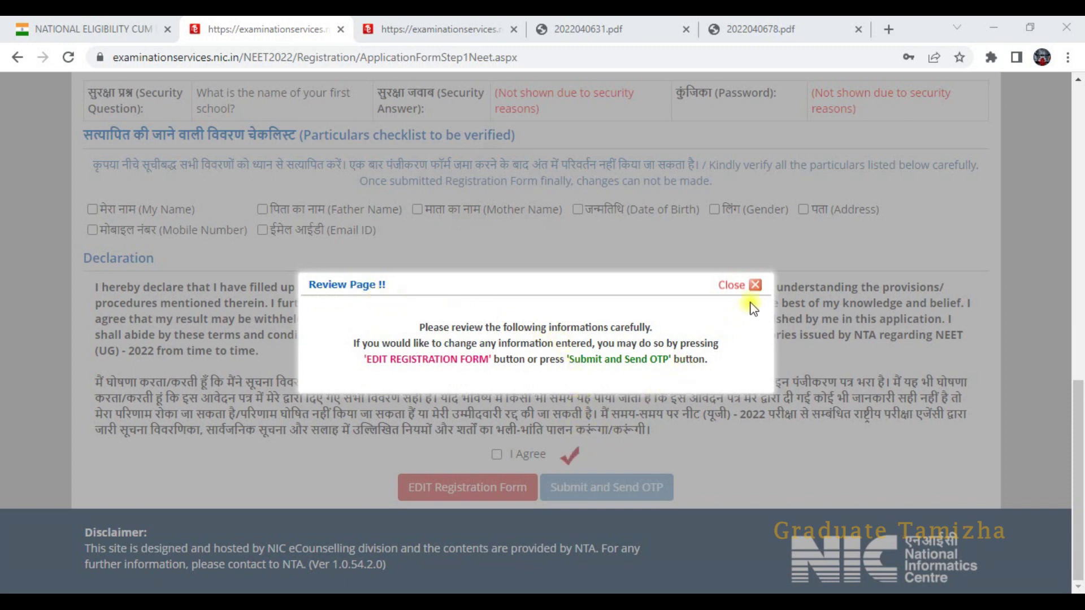
- Close the review notice and bring the verification checklist into view
click(754, 285)
scroll(537, 379, up, 15)
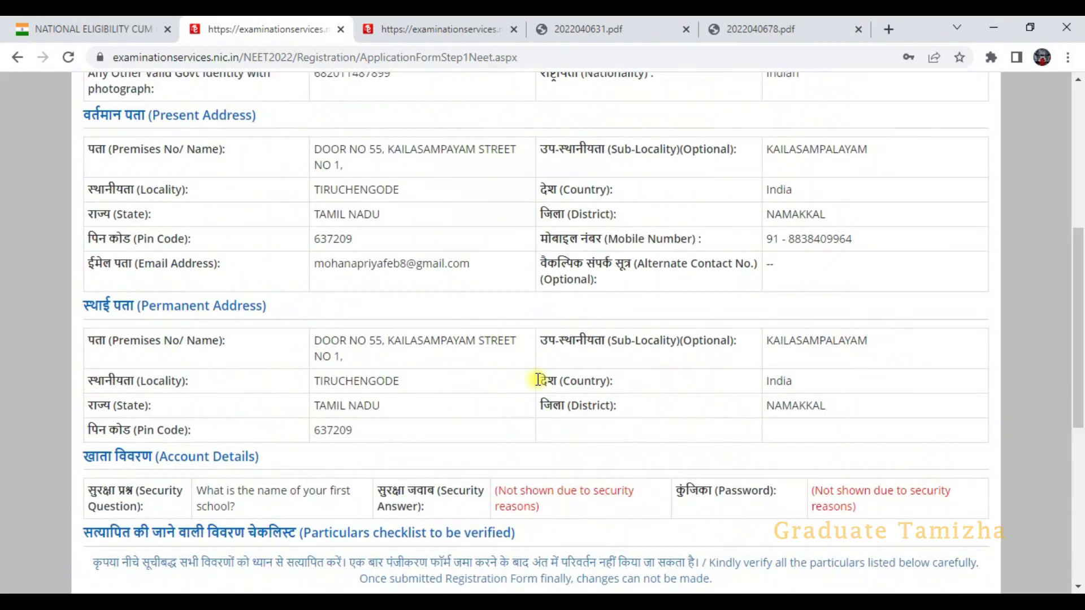
scroll(539, 377, down, 3)
scroll(542, 376, down, 8)
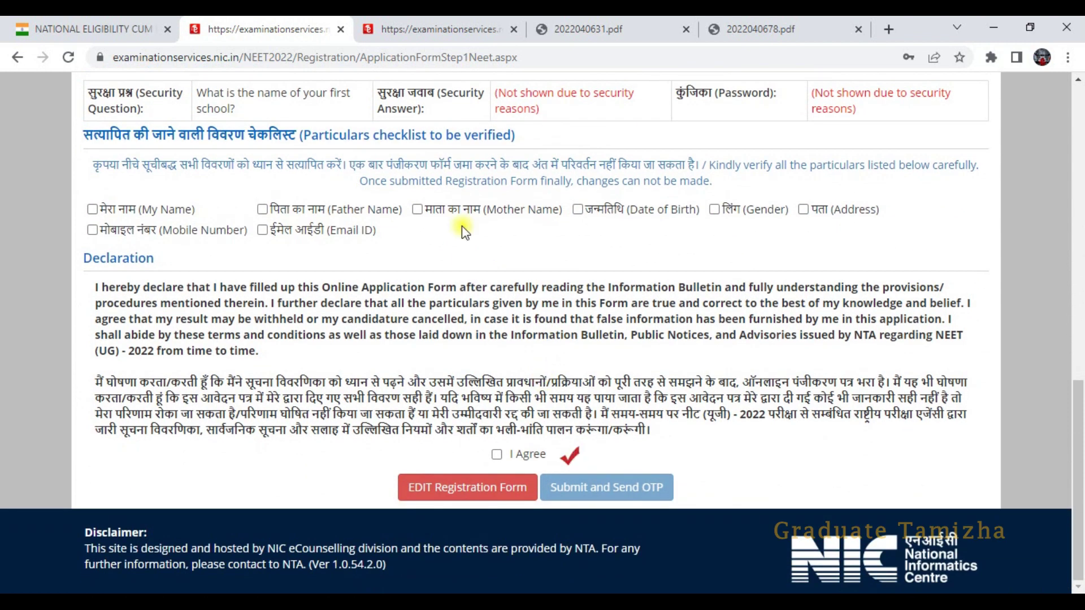
- Tick every checklist particular from My Name to Email ID, agree, and request the OTP
click(93, 210)
click(262, 210)
click(416, 210)
click(578, 210)
click(714, 210)
click(804, 210)
click(92, 230)
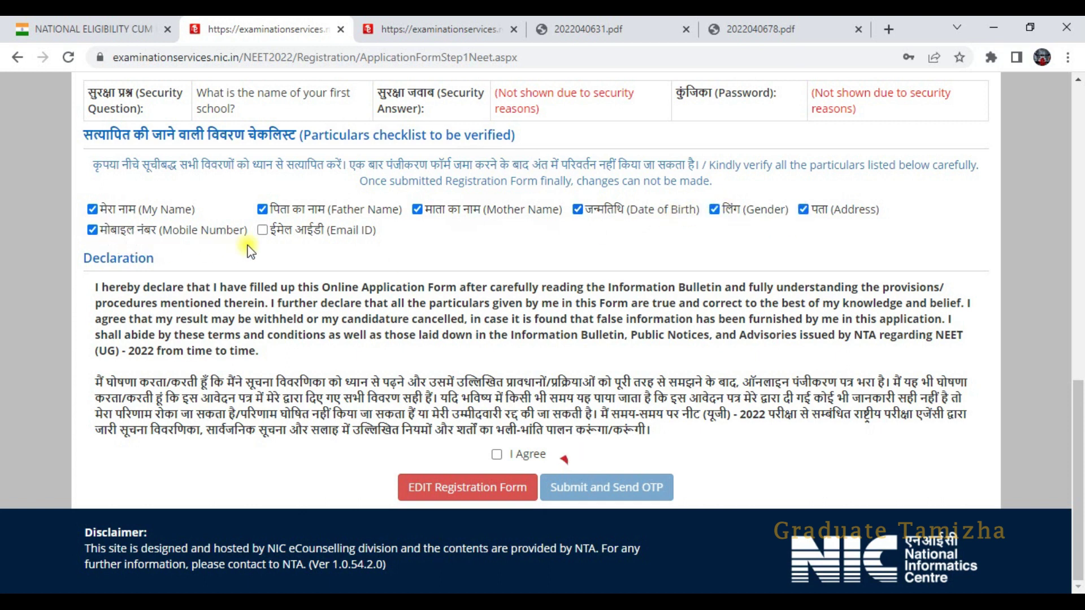
click(262, 230)
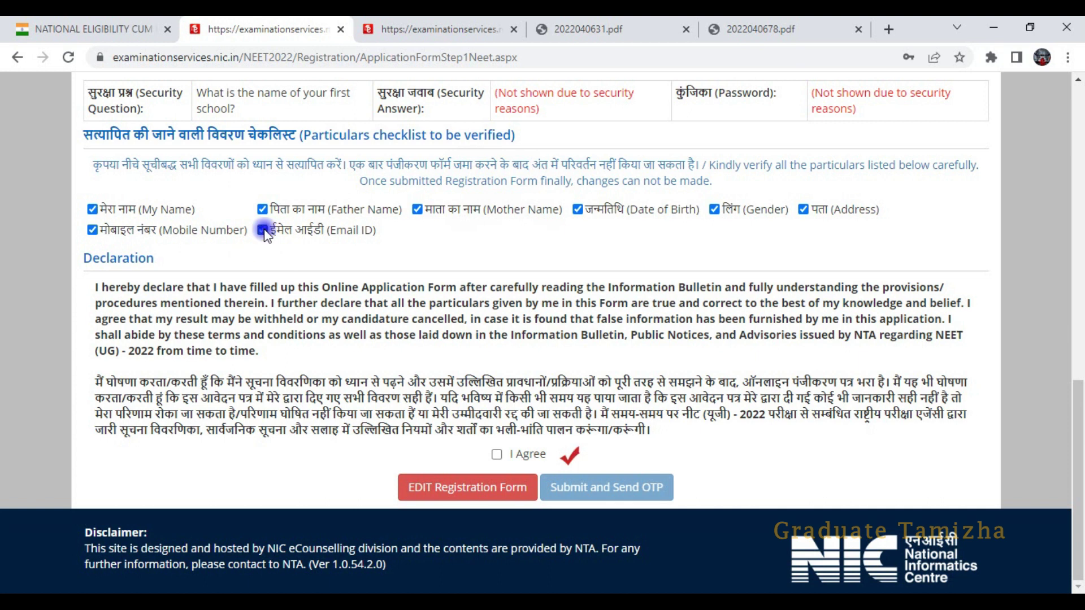
click(496, 455)
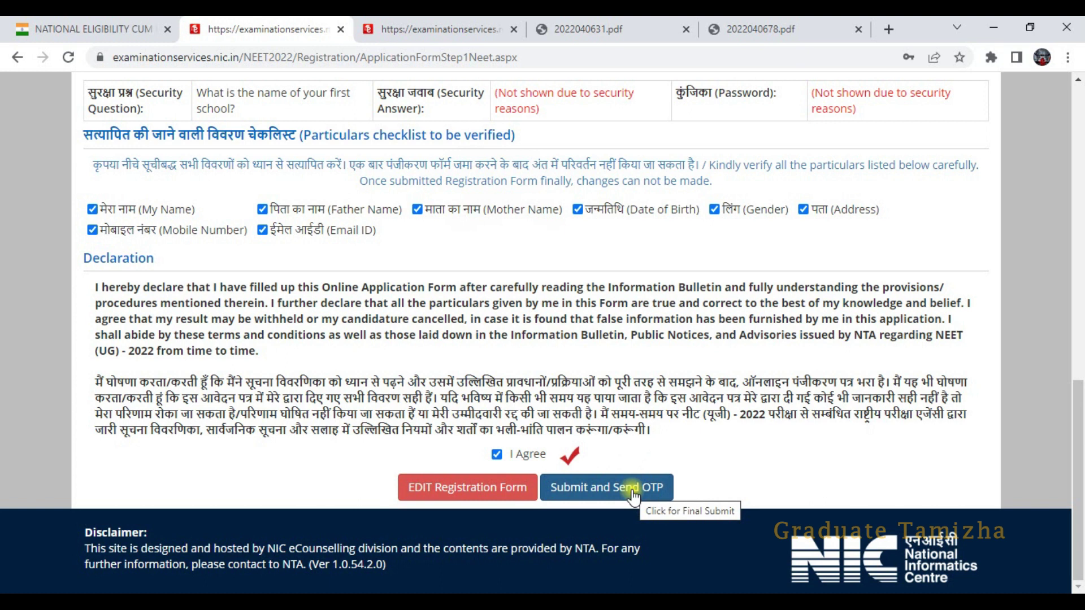
click(633, 494)
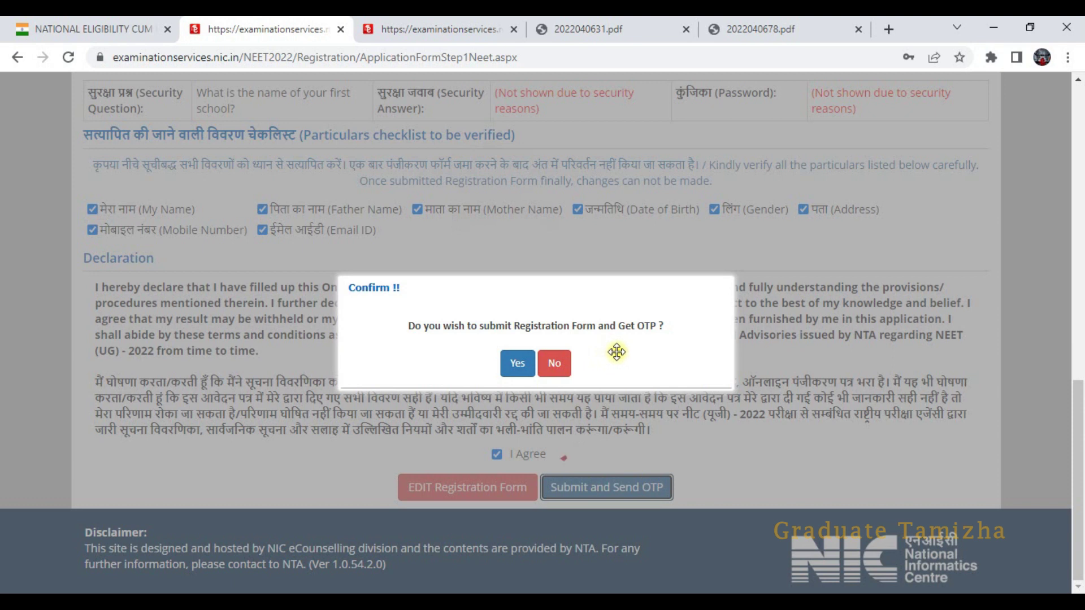
- Confirm Submit and Send OTP, paste the received OTP, and submit the registration form
click(515, 364)
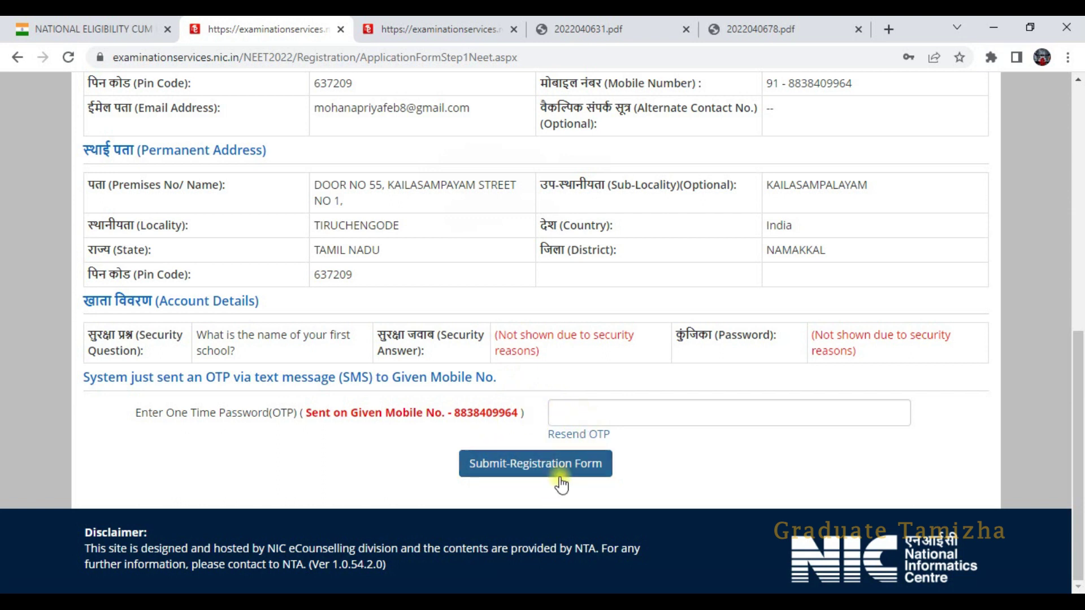
key(ctrl+v)
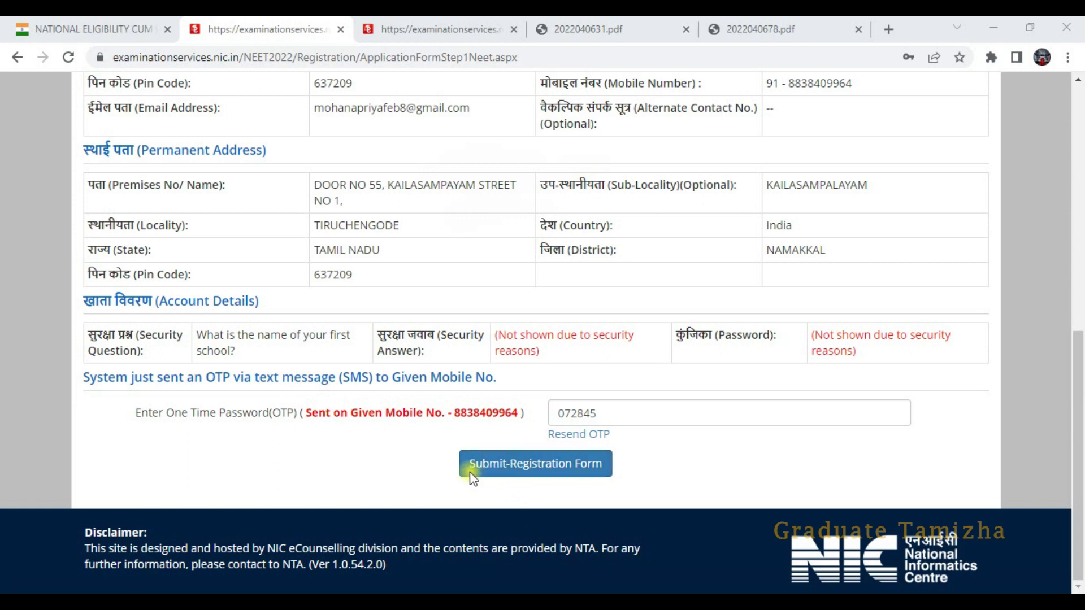
click(524, 474)
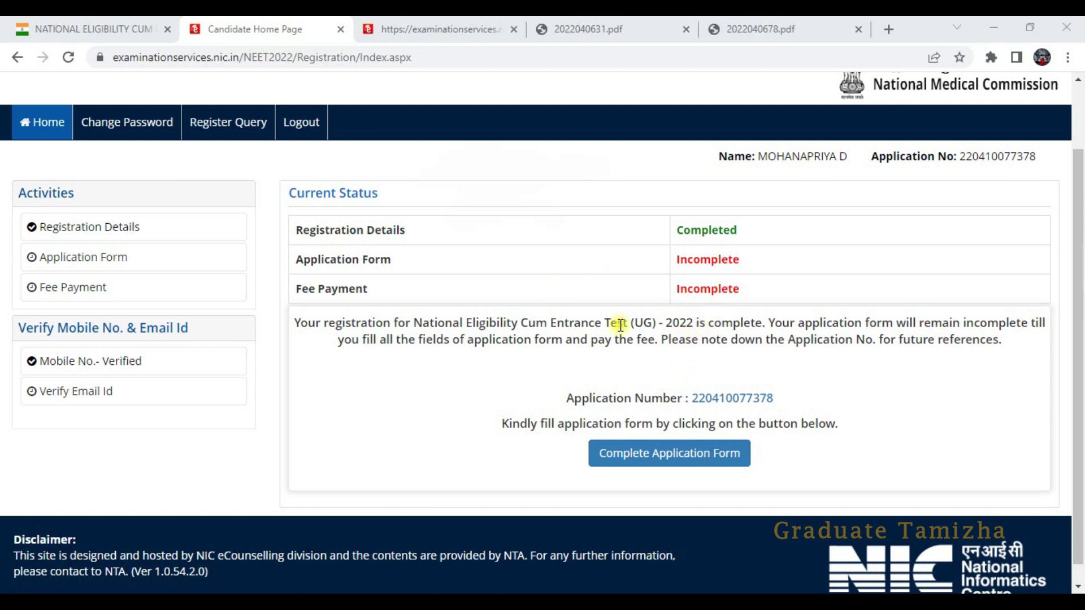
- Open Complete Application Form and scroll through the Application Status table
click(693, 458)
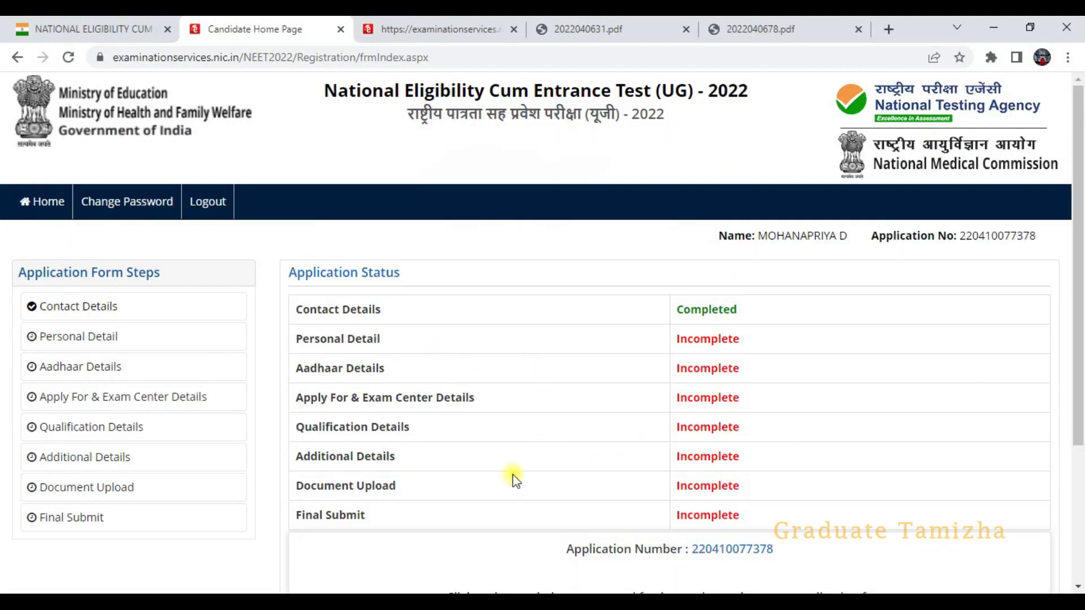
scroll(540, 524, down, 1)
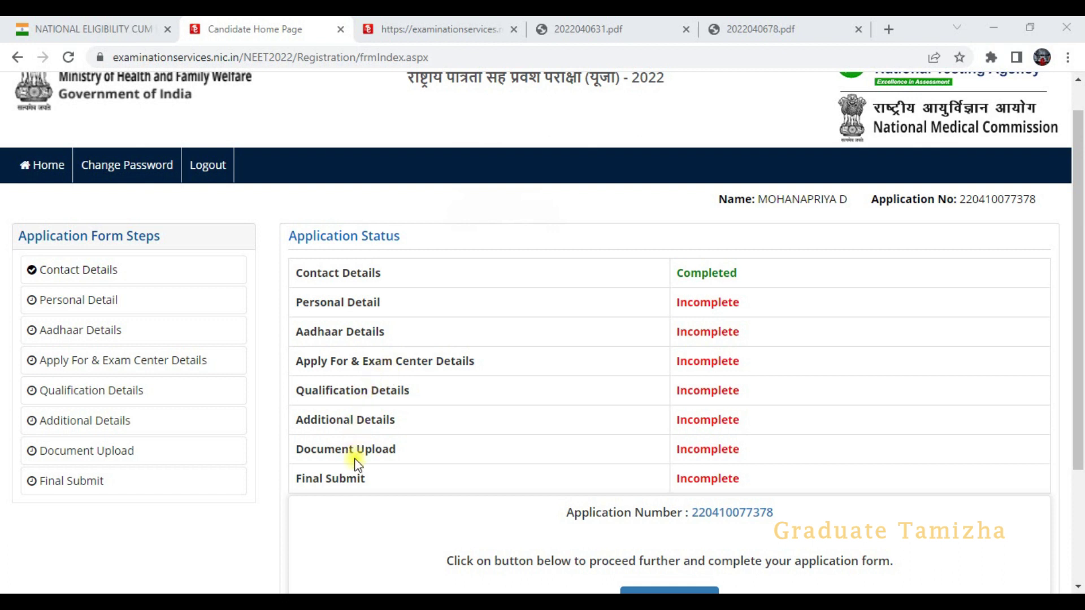
scroll(622, 305, down, 1)
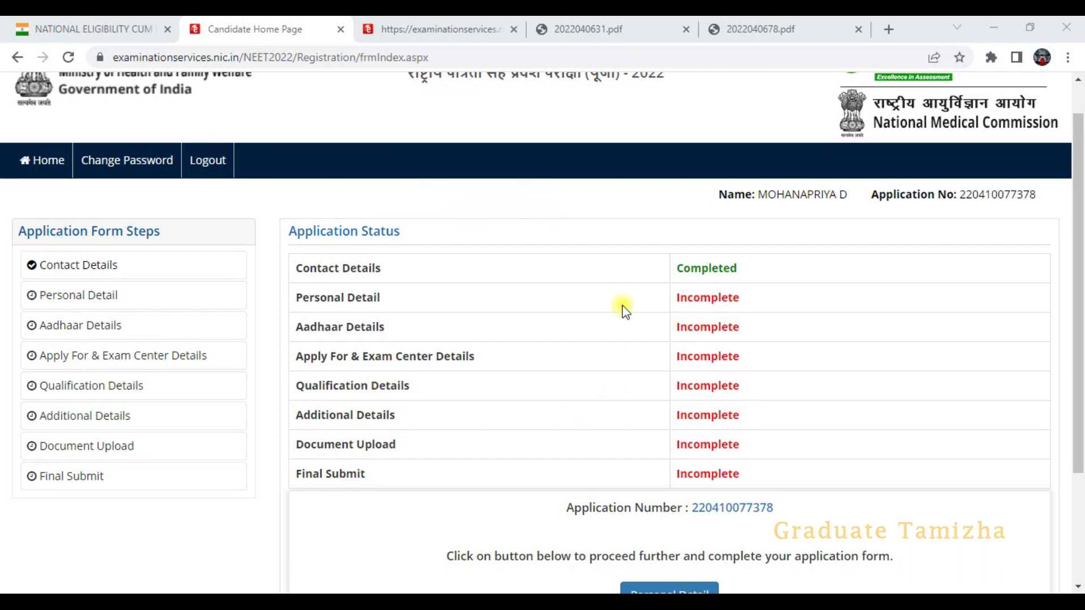
scroll(623, 305, down, 2)
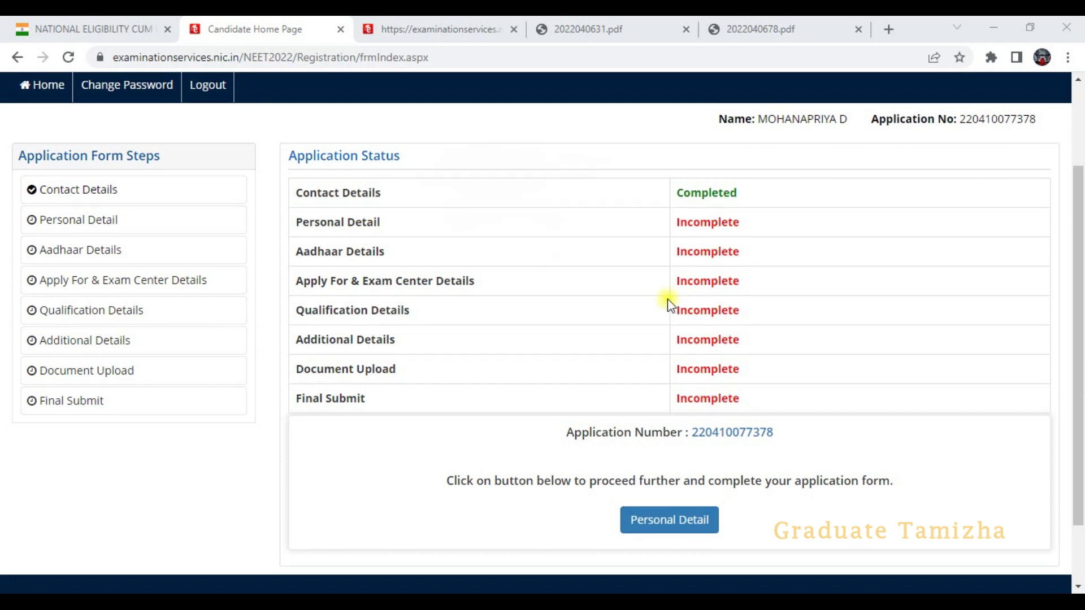
scroll(666, 303, down, 2)
- Open the Personal Detail section and answer No to only girl child
click(690, 447)
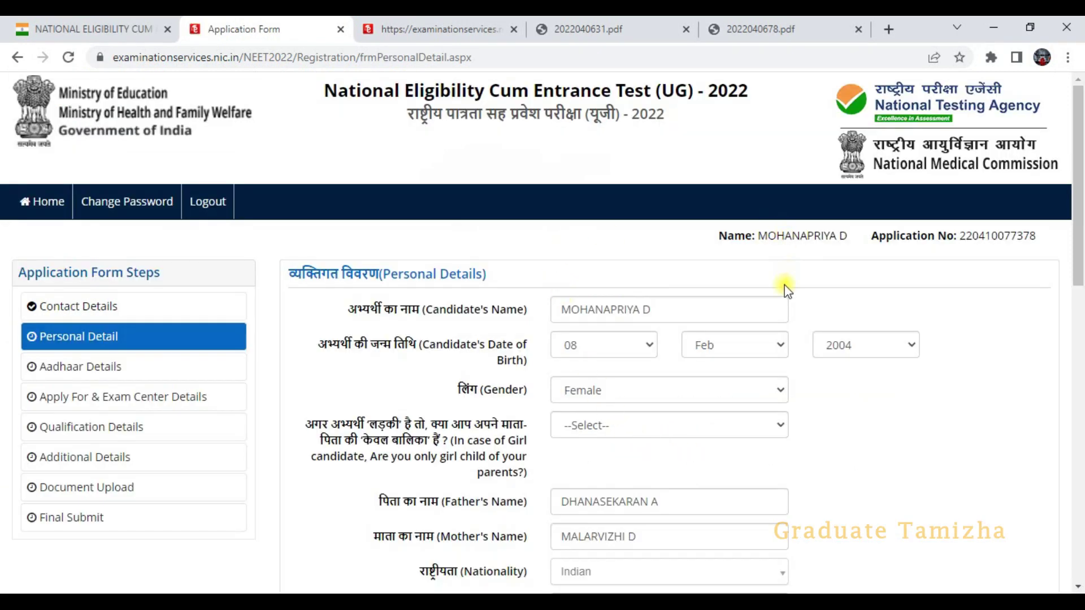
scroll(780, 305, down, 1)
scroll(775, 327, down, 1)
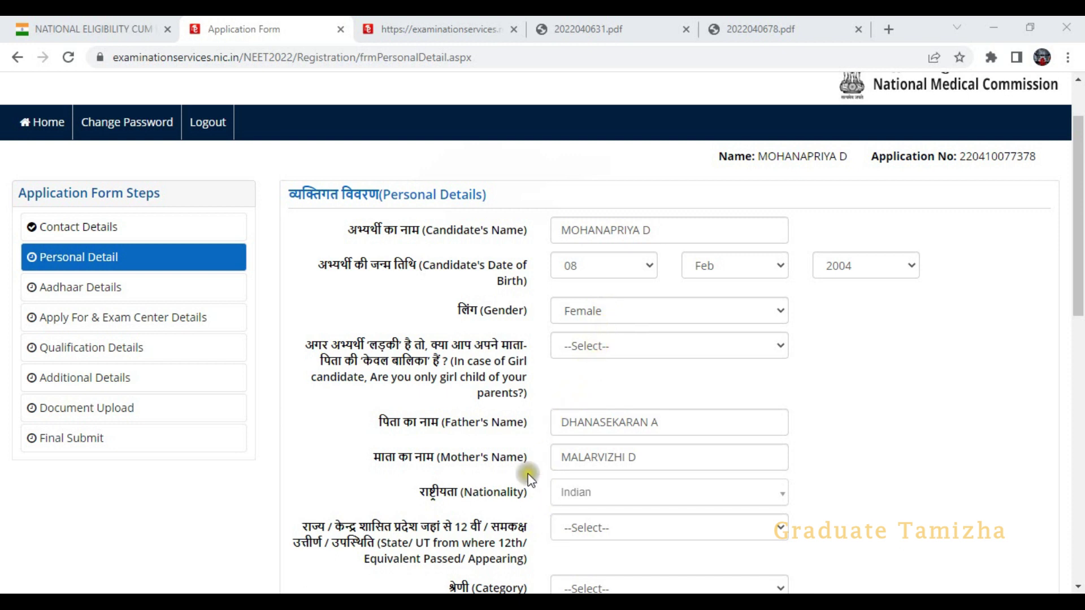
click(599, 347)
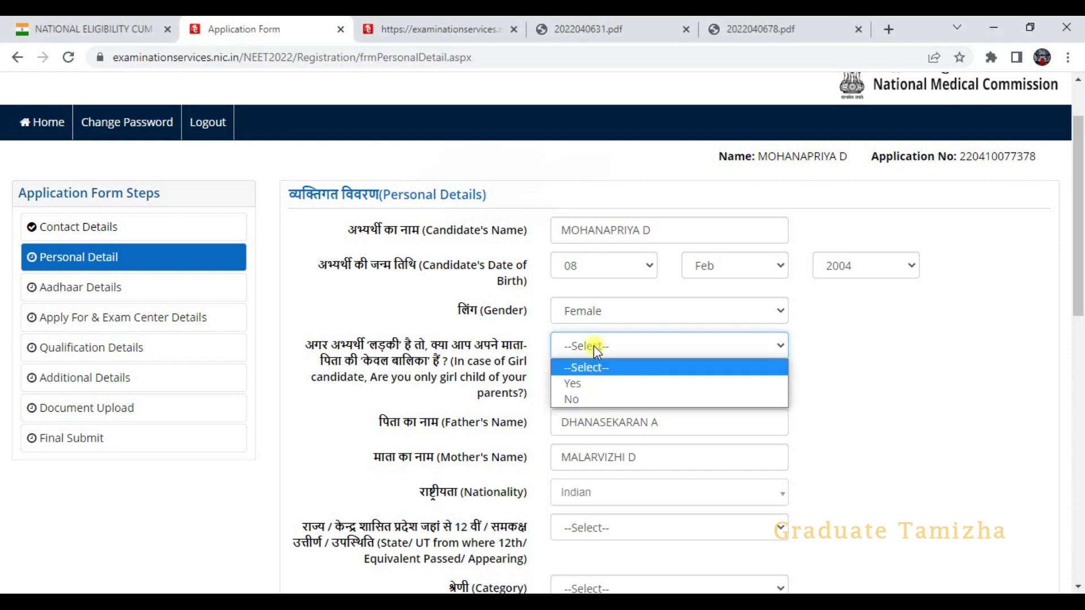
click(576, 399)
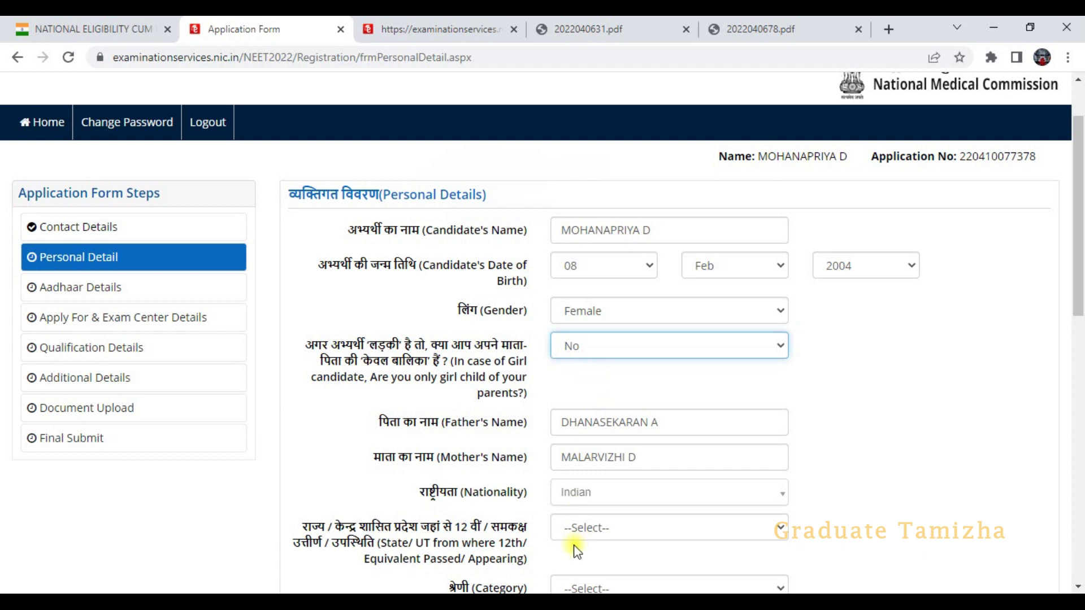
- Set the 12th-passed State/UT to TAMIL NADU and bring up the Category choices
scroll(575, 547, down, 3)
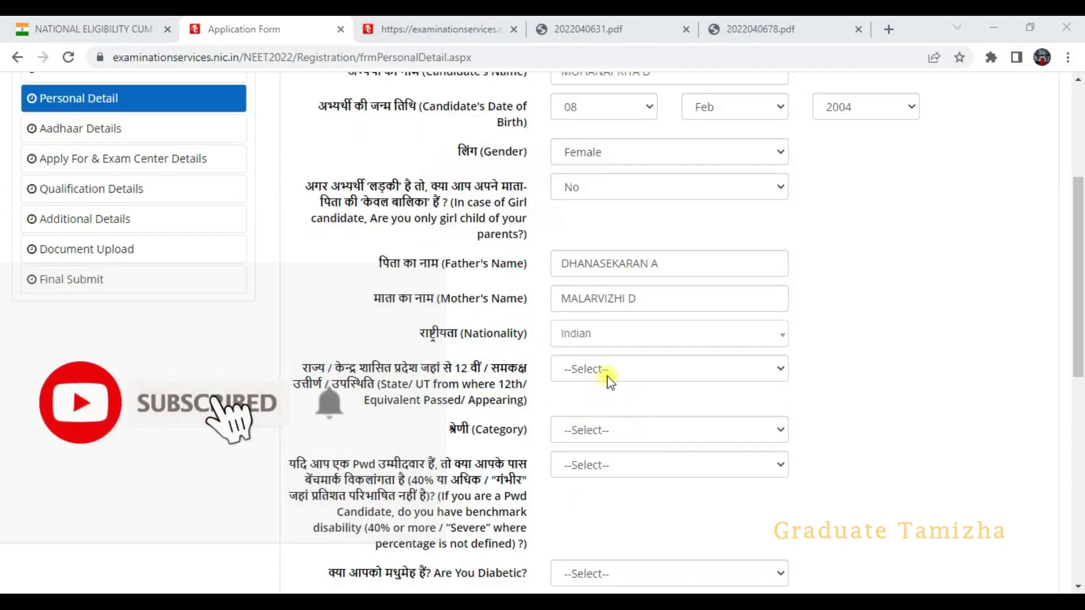
click(613, 370)
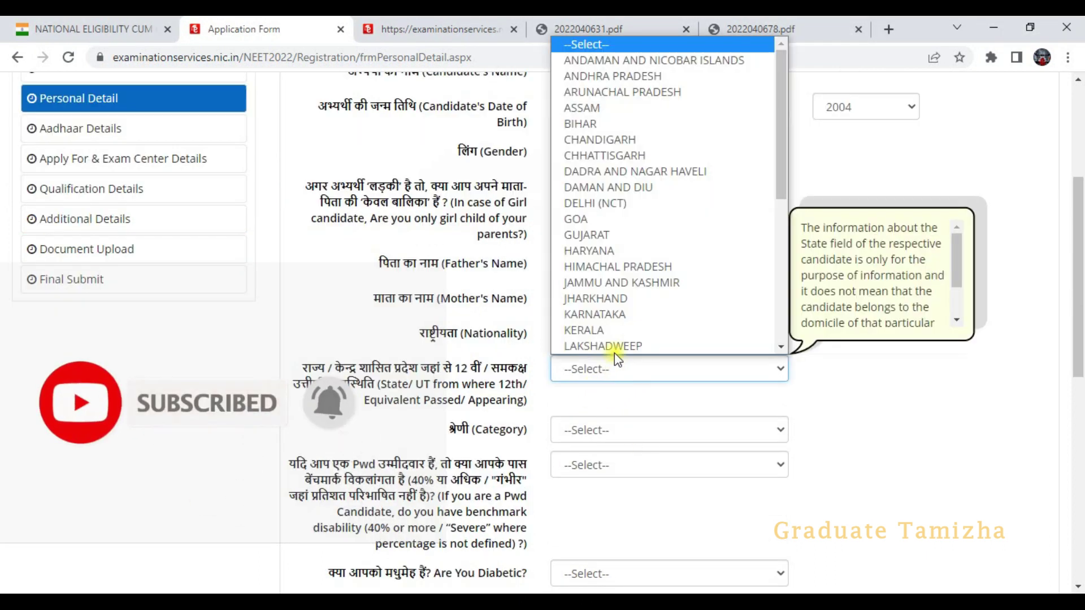
scroll(608, 251, down, 5)
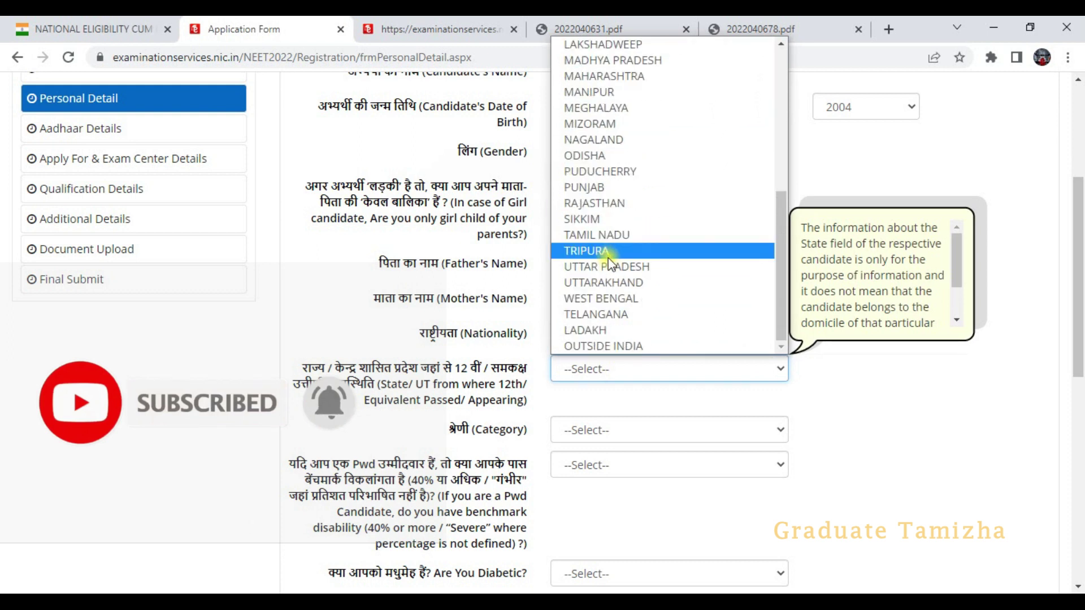
click(612, 237)
click(638, 405)
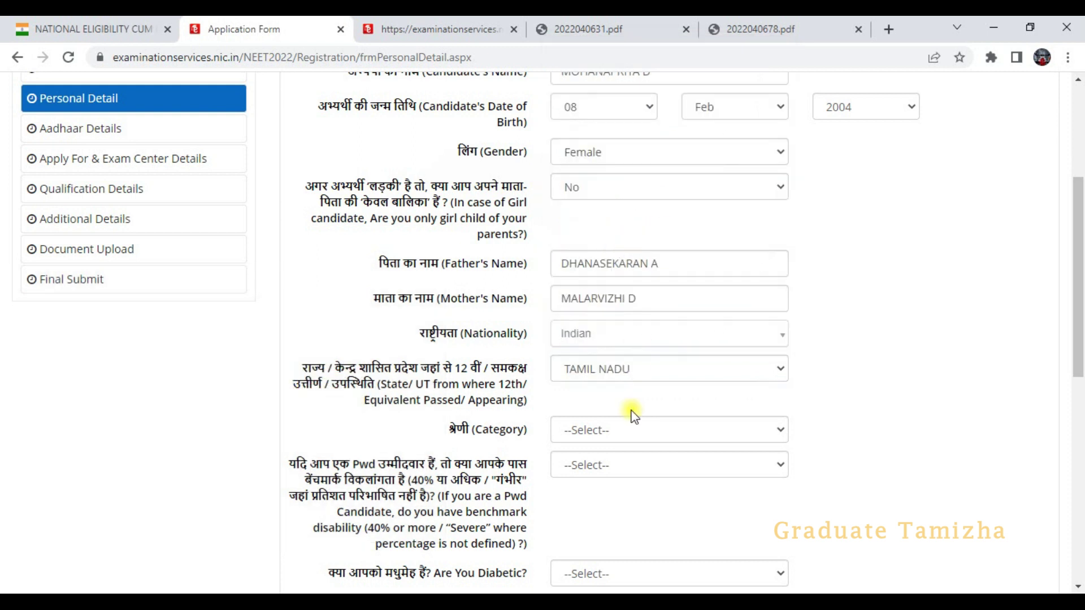
click(616, 430)
click(613, 433)
click(613, 433)
scroll(613, 433, down, 2)
click(637, 354)
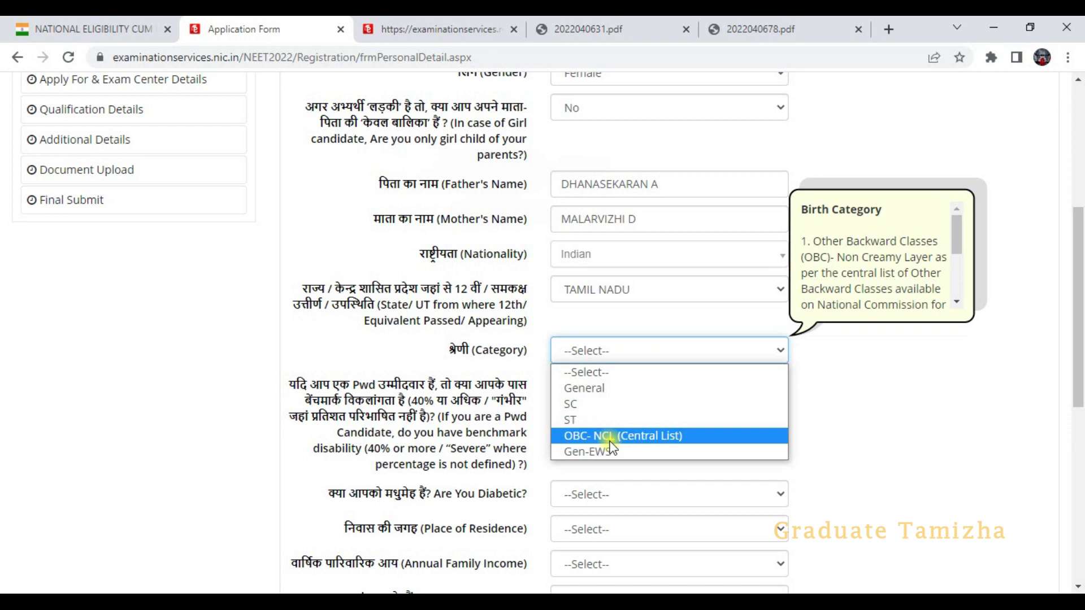
- Pick the category and answer No to the PwD and diabetic questions
click(568, 402)
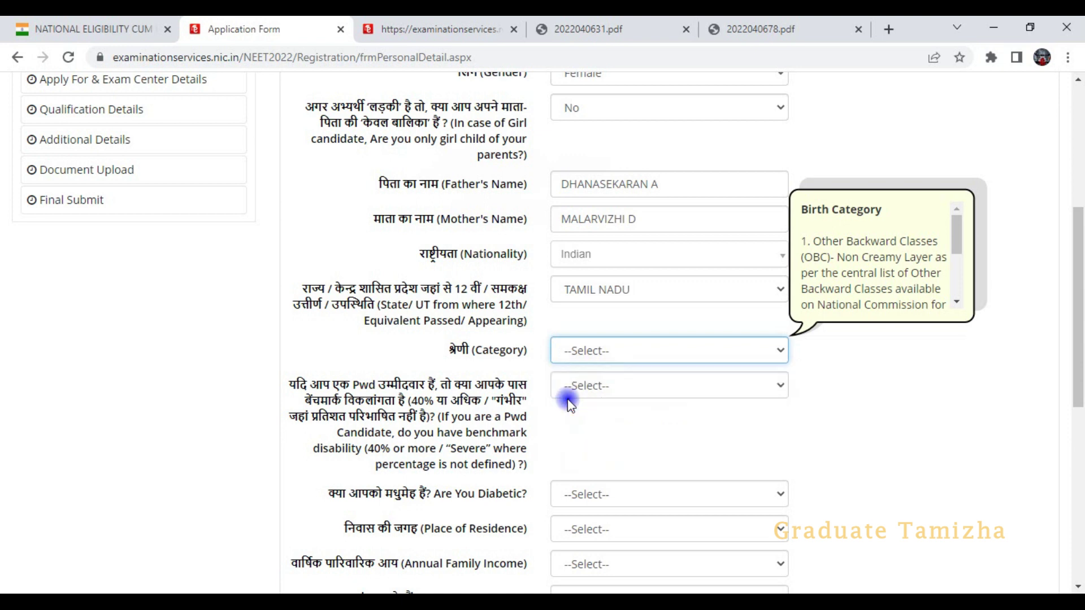
scroll(565, 395, down, 3)
click(620, 232)
click(586, 280)
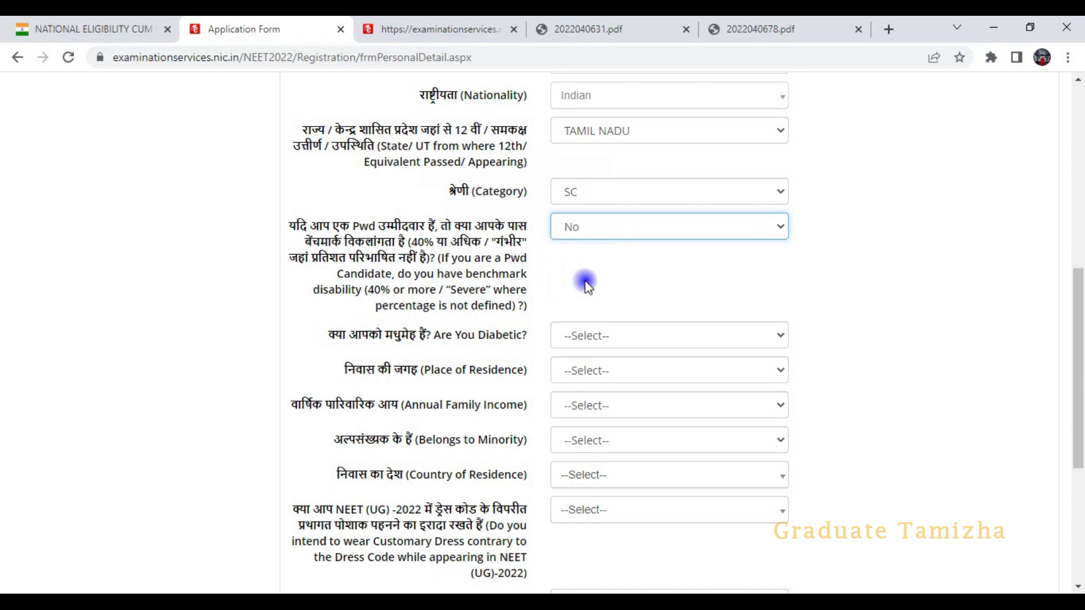
click(598, 337)
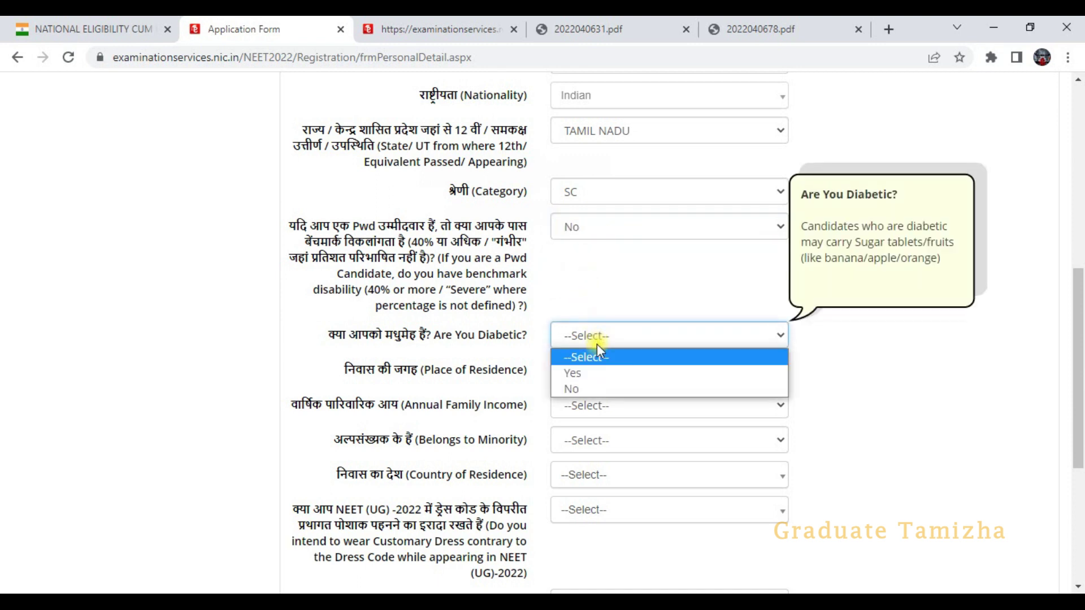
click(576, 390)
- Set place of residence to Urban and annual family income to UPTO 100000
click(593, 373)
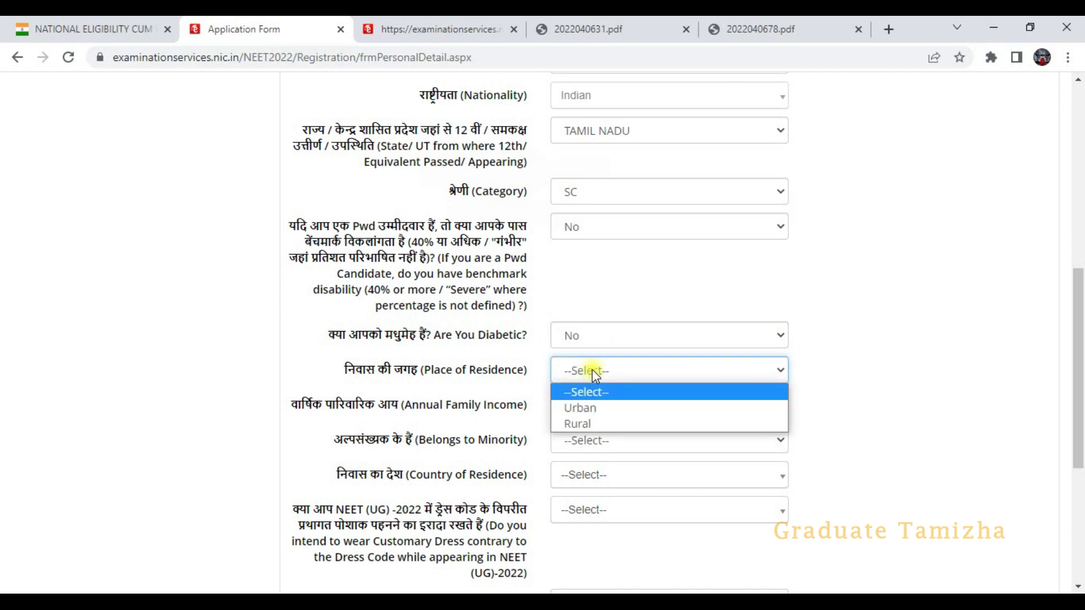
click(579, 409)
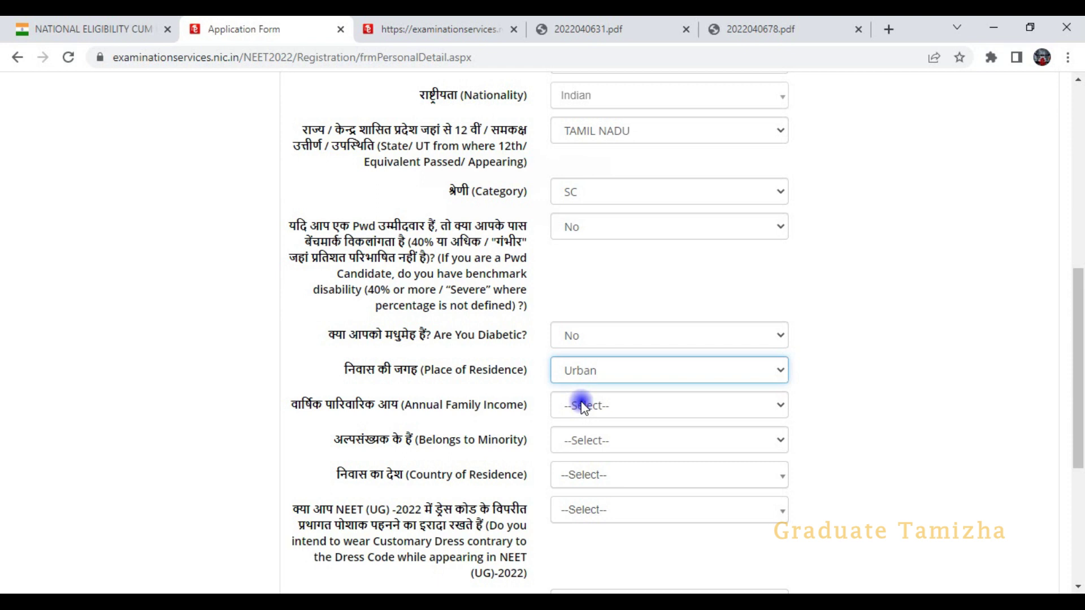
click(582, 406)
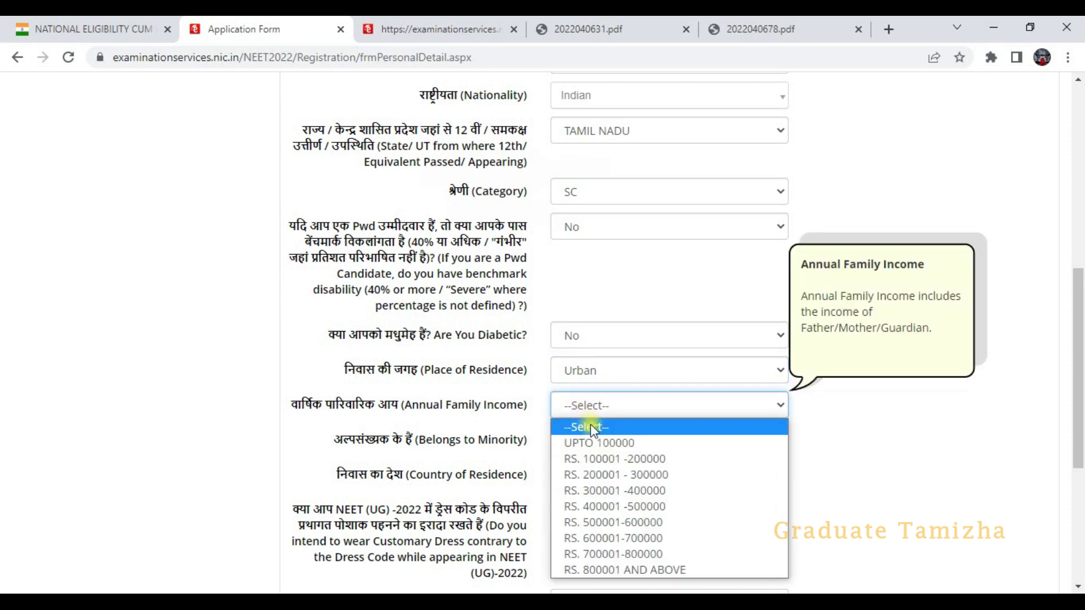
scroll(591, 441, down, 3)
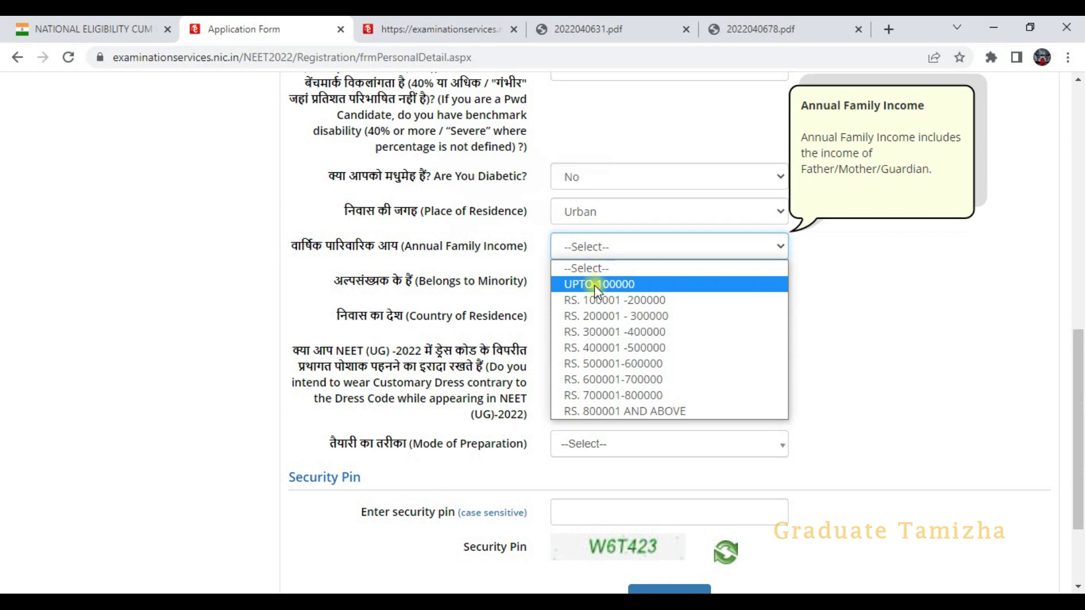
click(595, 284)
click(595, 251)
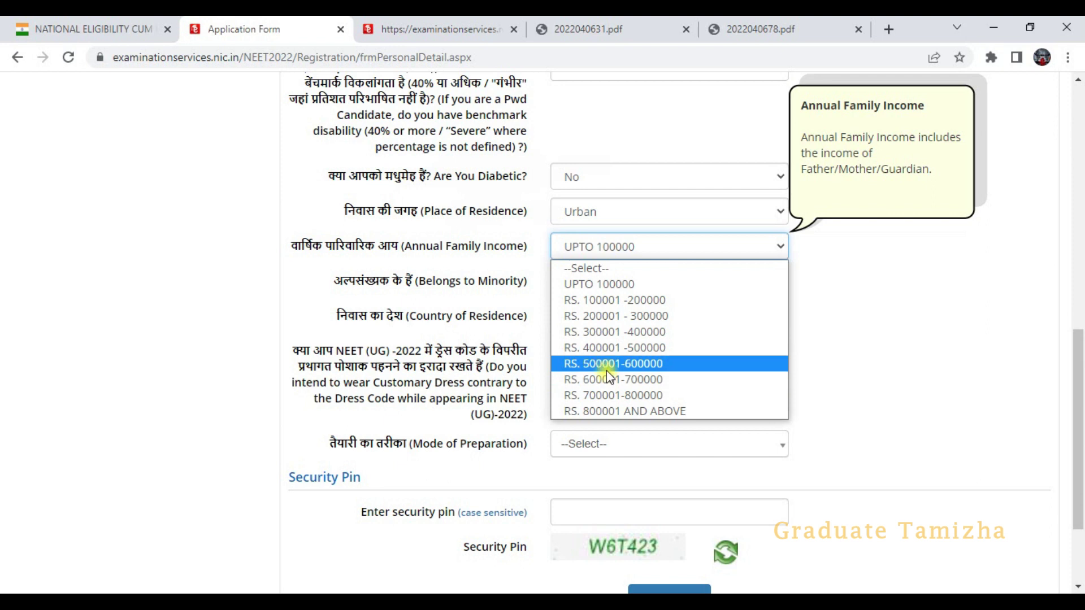
click(609, 284)
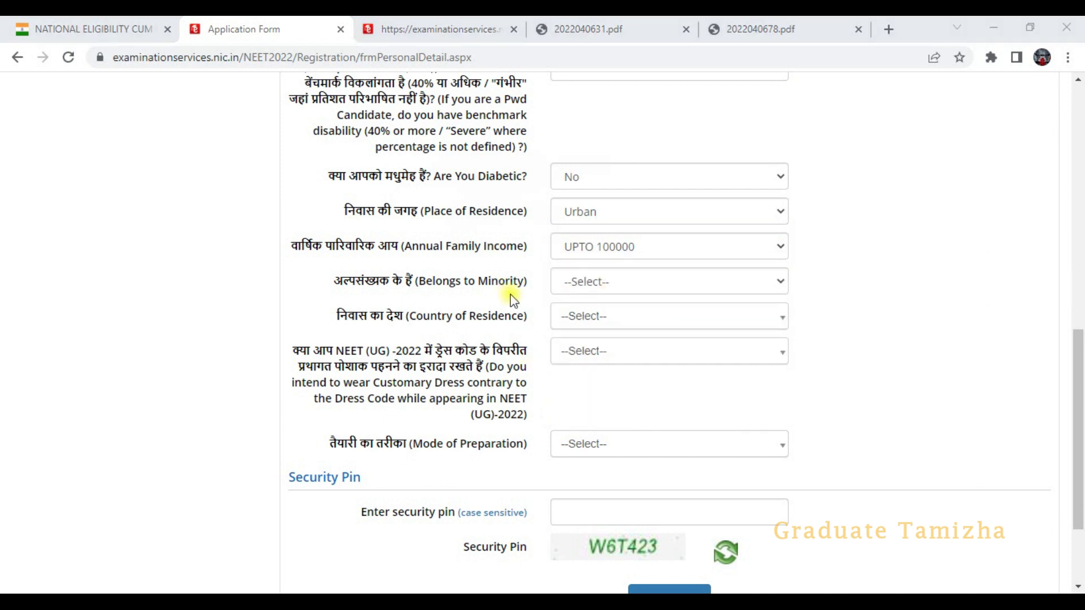
- Answer No to the minority question and set country of residence to India
click(588, 285)
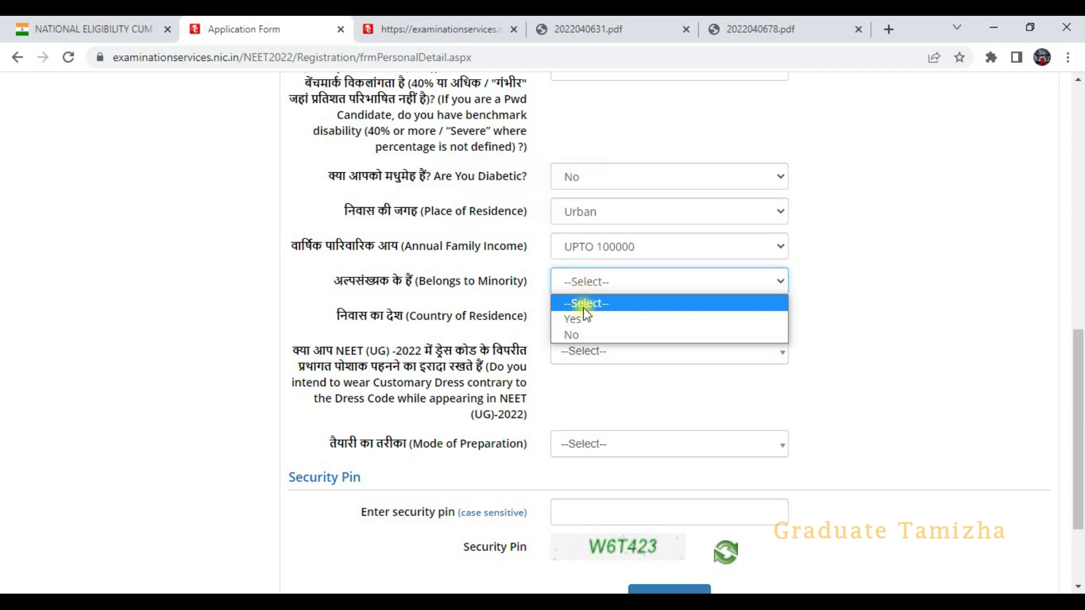
click(583, 333)
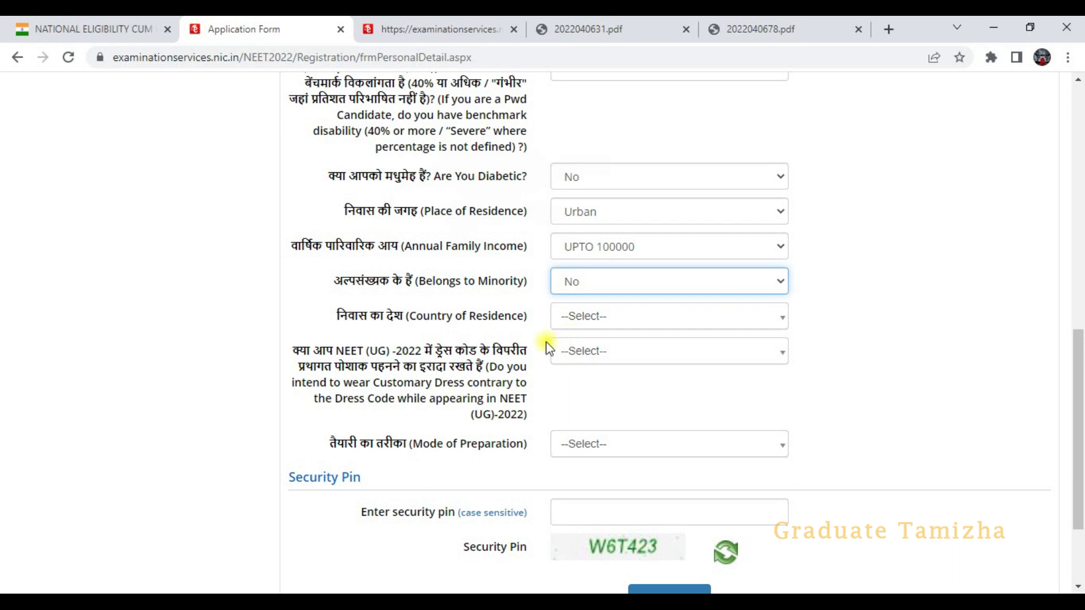
click(600, 318)
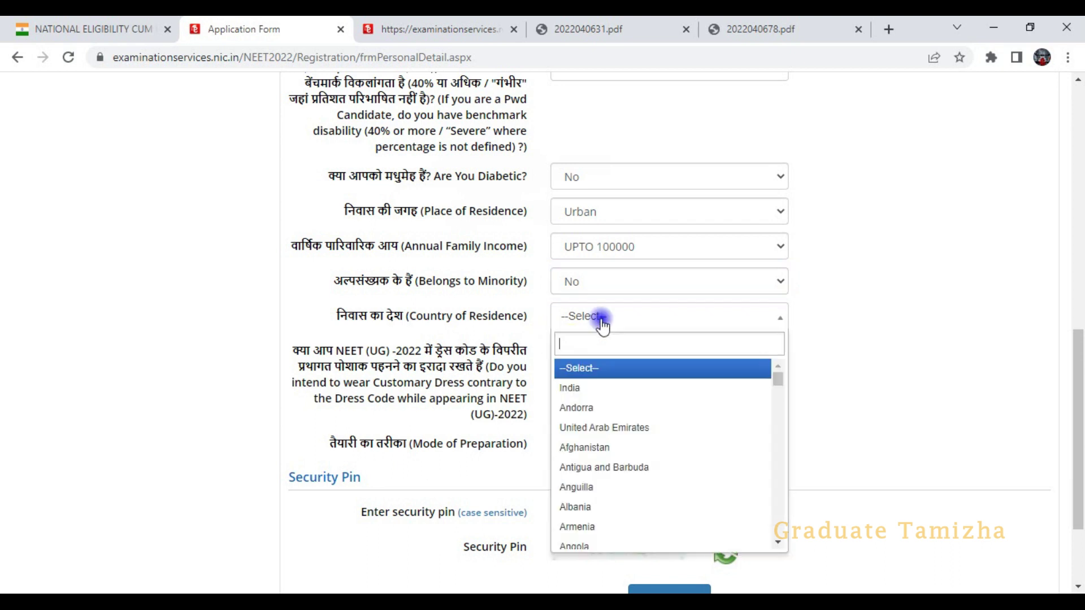
click(590, 387)
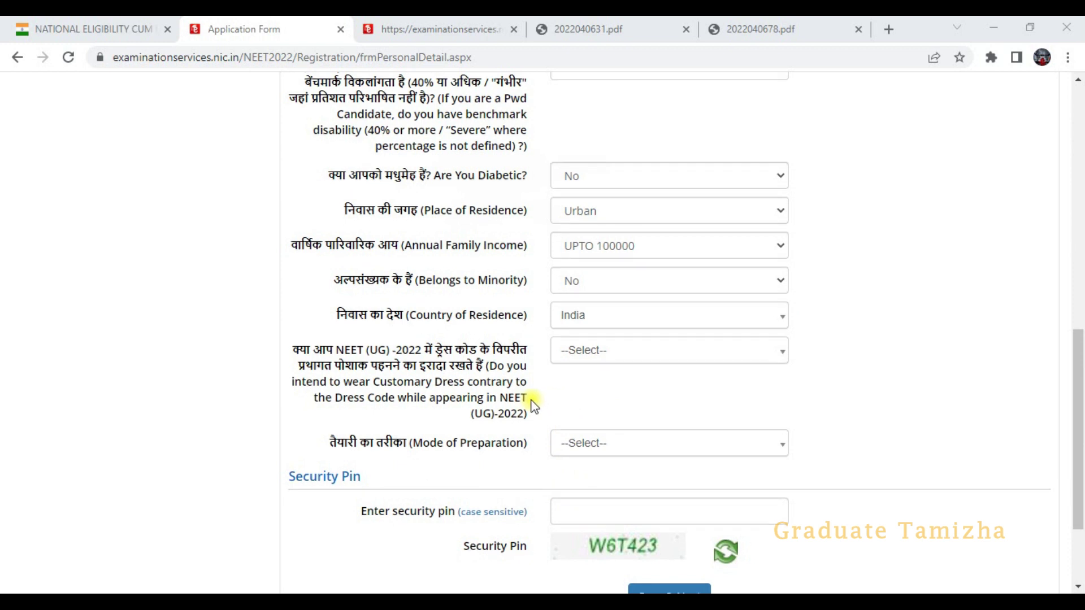
scroll(534, 406, down, 1)
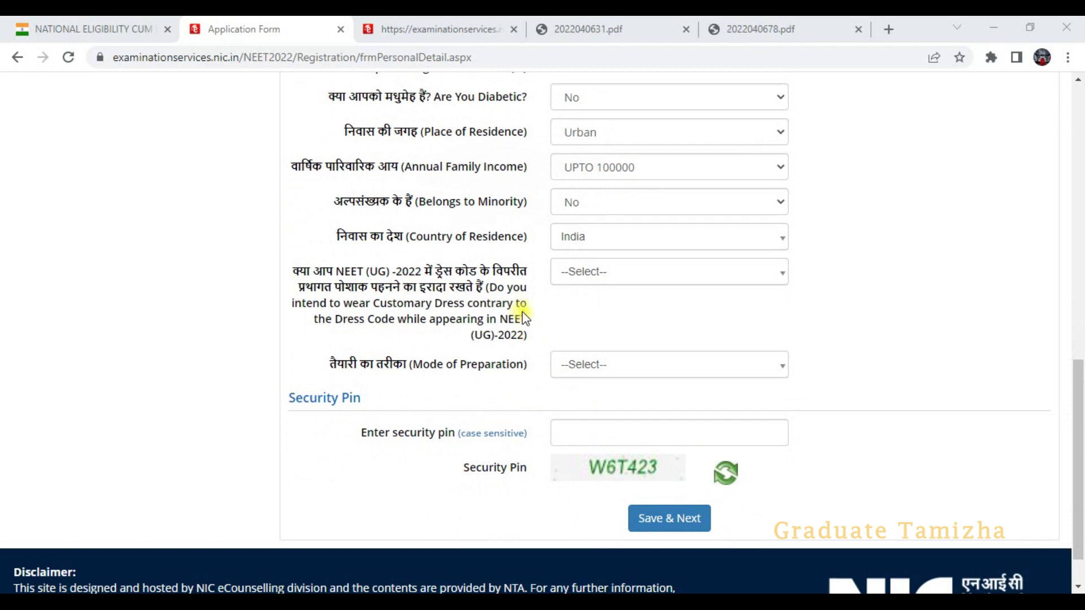
- Scroll the bulletin PDF to section 10.2 Dress Code in Chapter 10
click(531, 575)
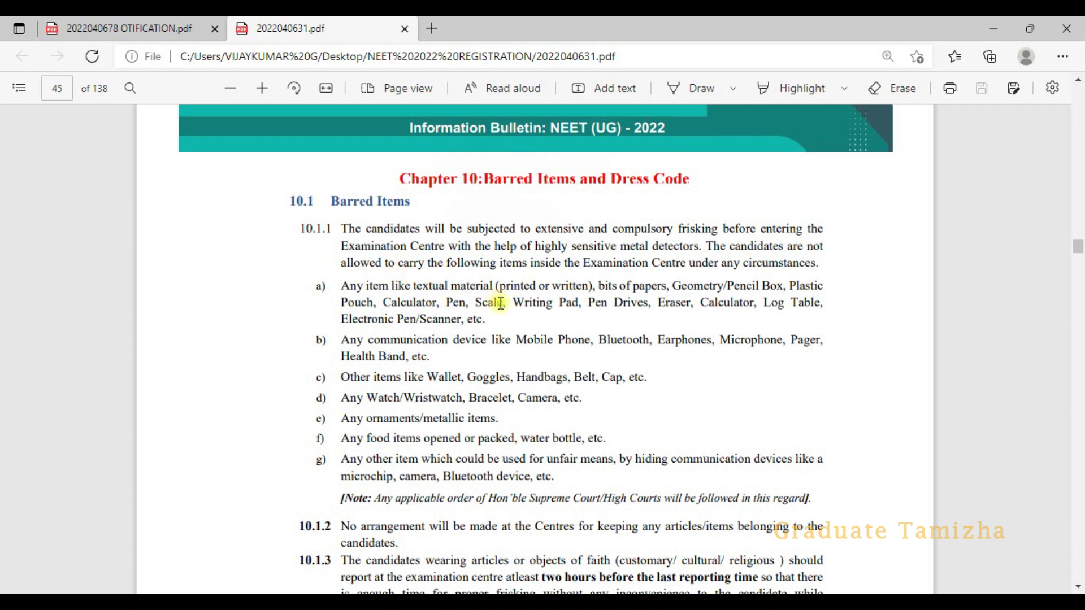
scroll(532, 356, down, 2)
scroll(532, 356, down, 6)
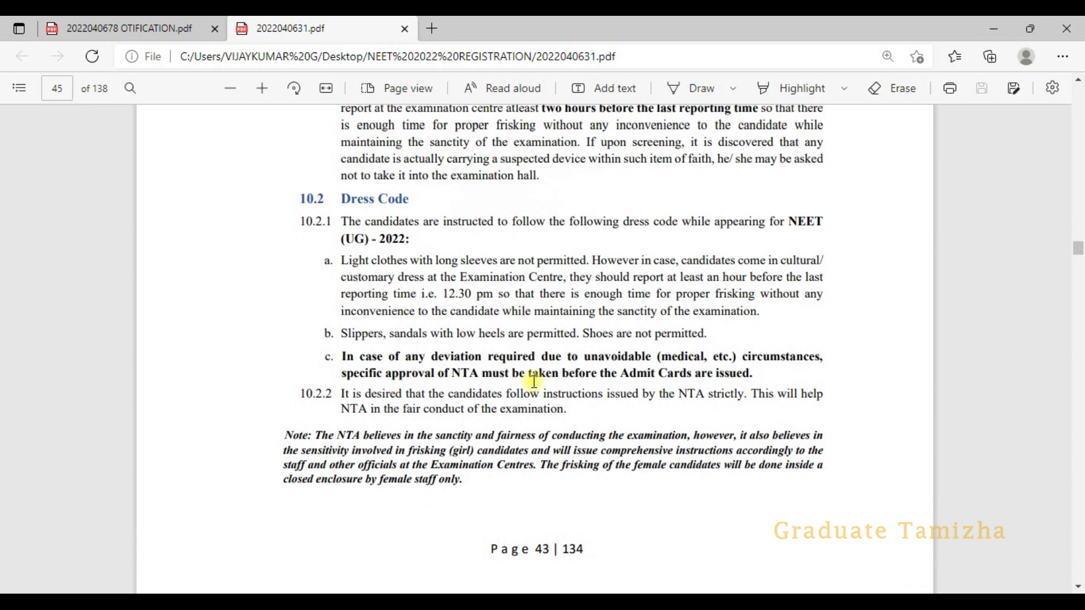
scroll(604, 402, up, 1)
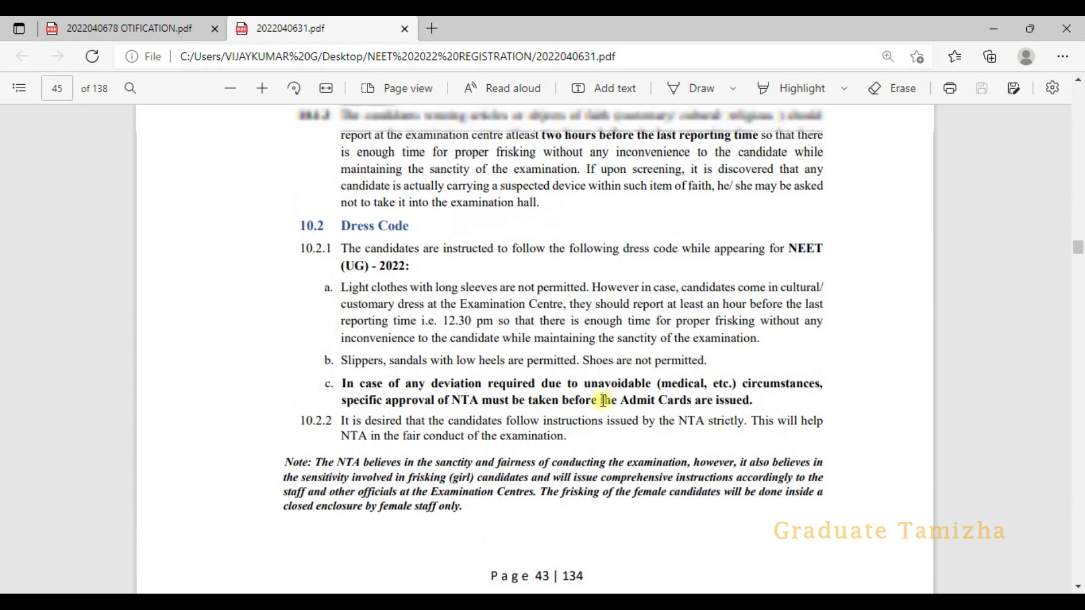
scroll(603, 401, up, 2)
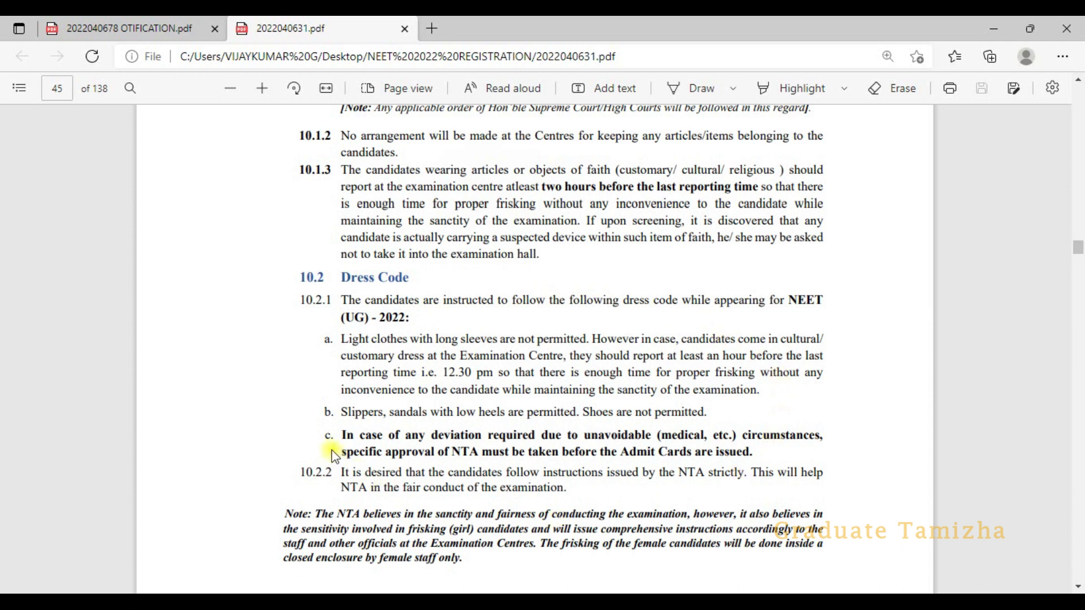
scroll(464, 254, up, 3)
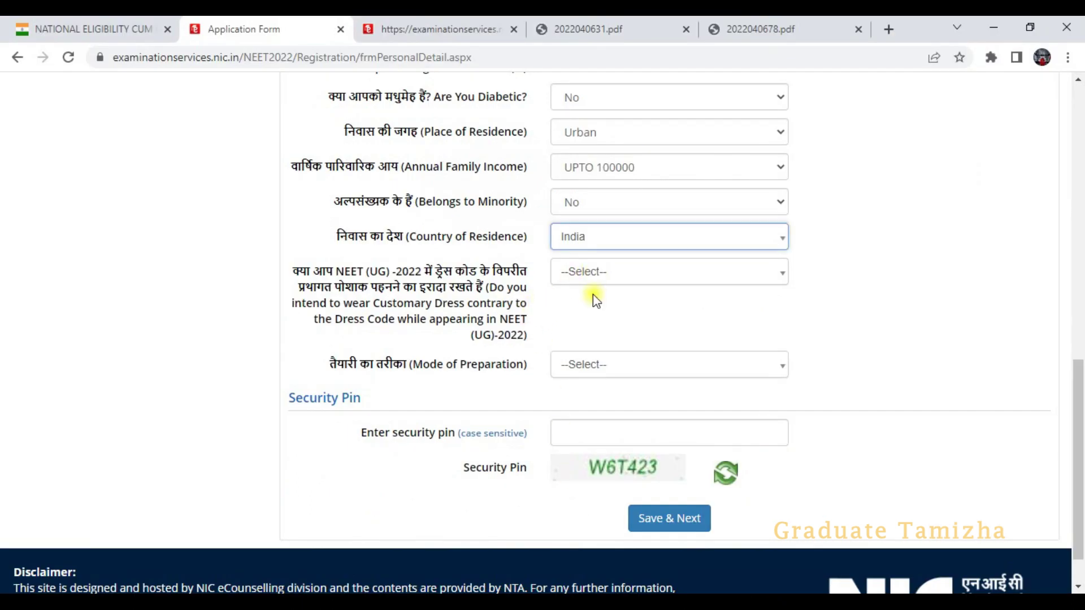
- Answer No for customary dress and choose Self Study as the mode of preparation
click(594, 272)
click(582, 367)
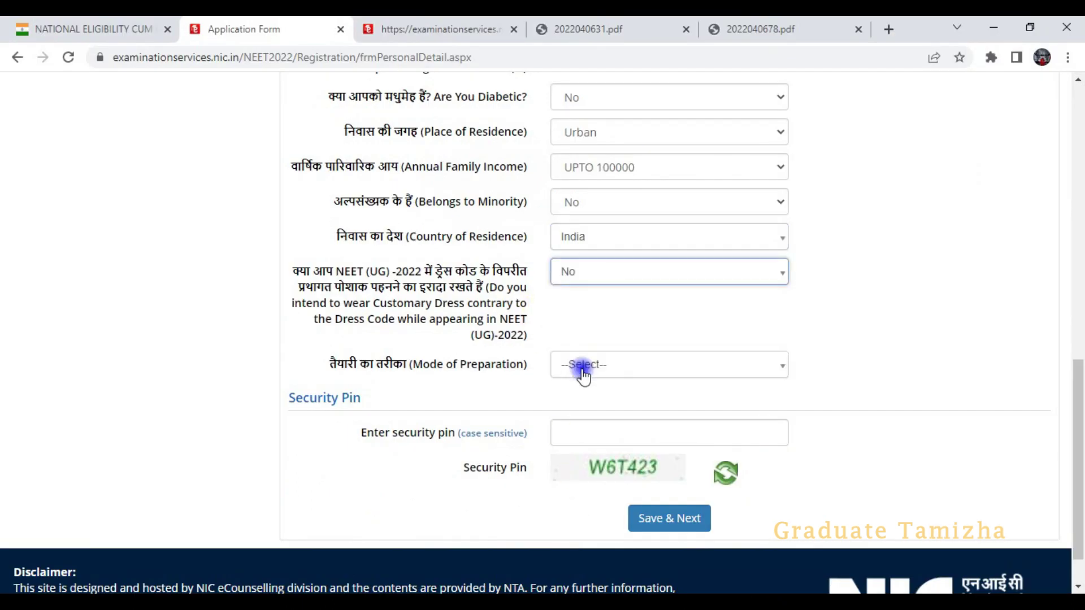
click(606, 274)
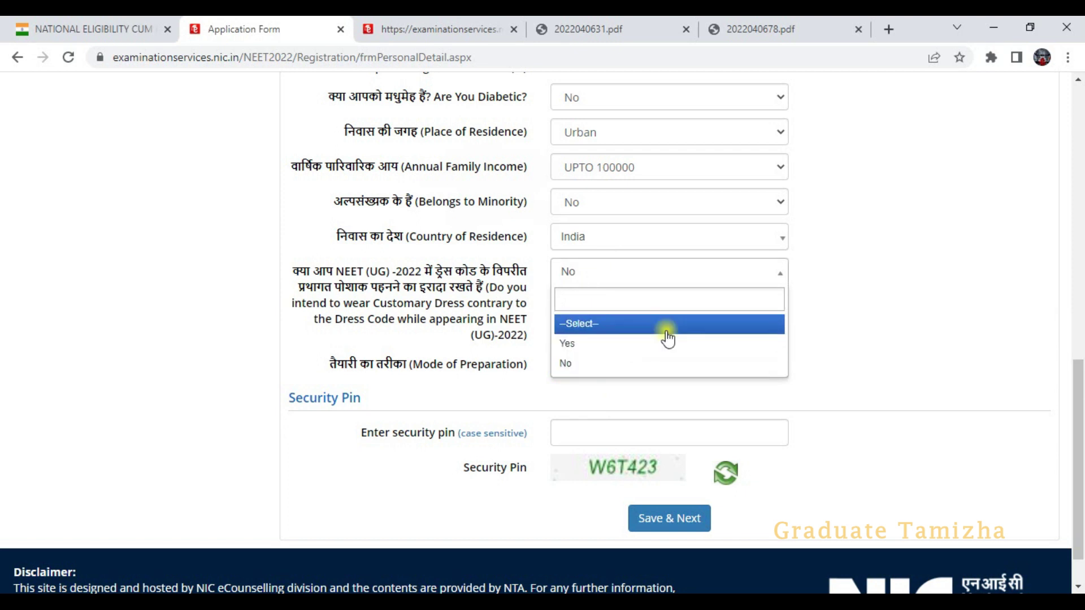
click(835, 311)
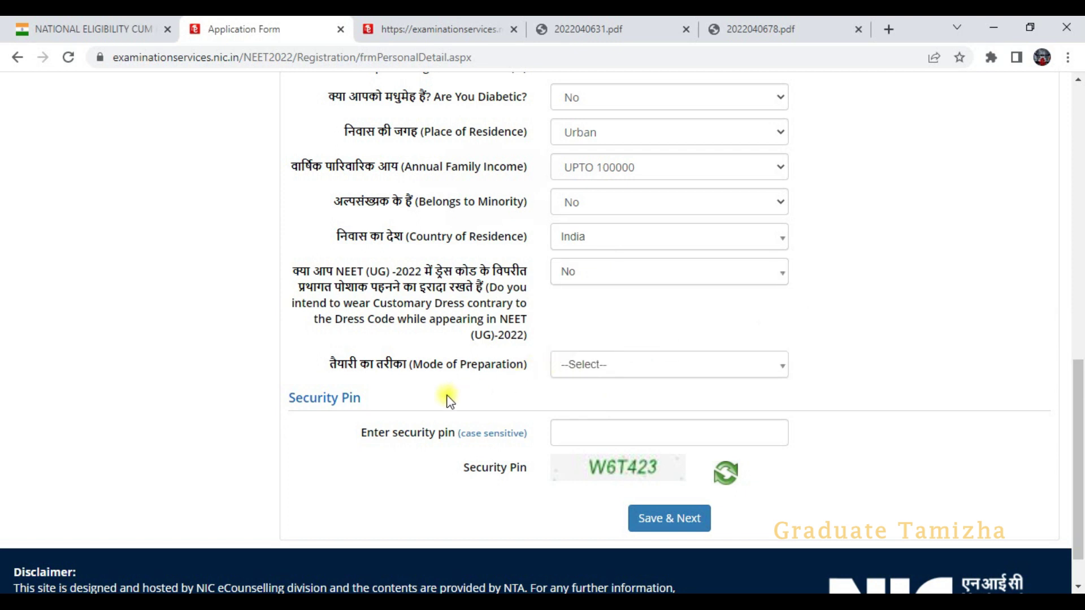
click(648, 364)
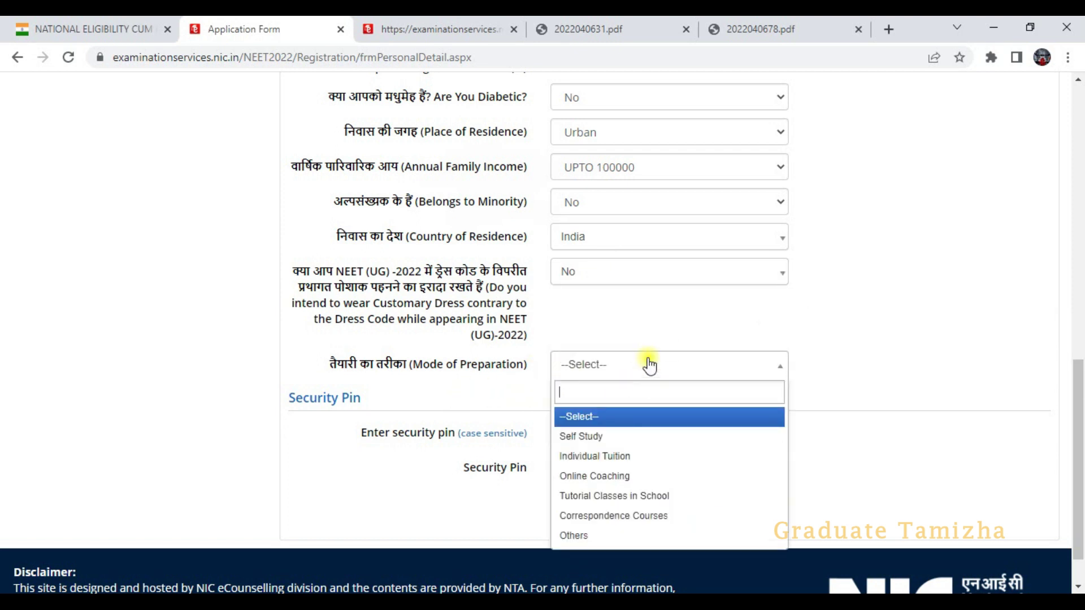
scroll(649, 366, down, 1)
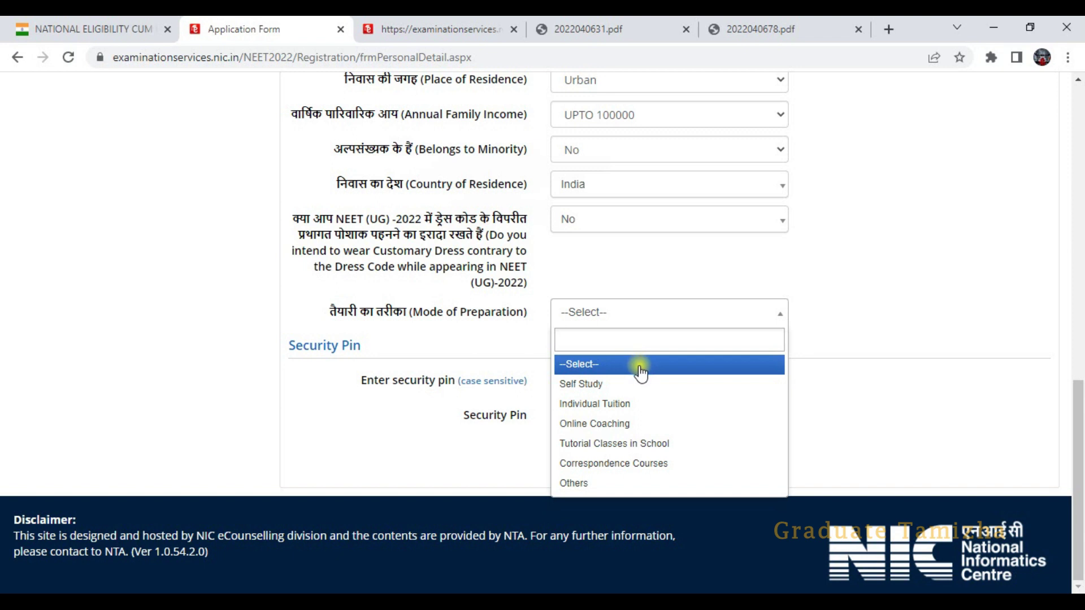
click(600, 384)
- Enter the security pin and submit the personal details, confirming with Yes
click(597, 357)
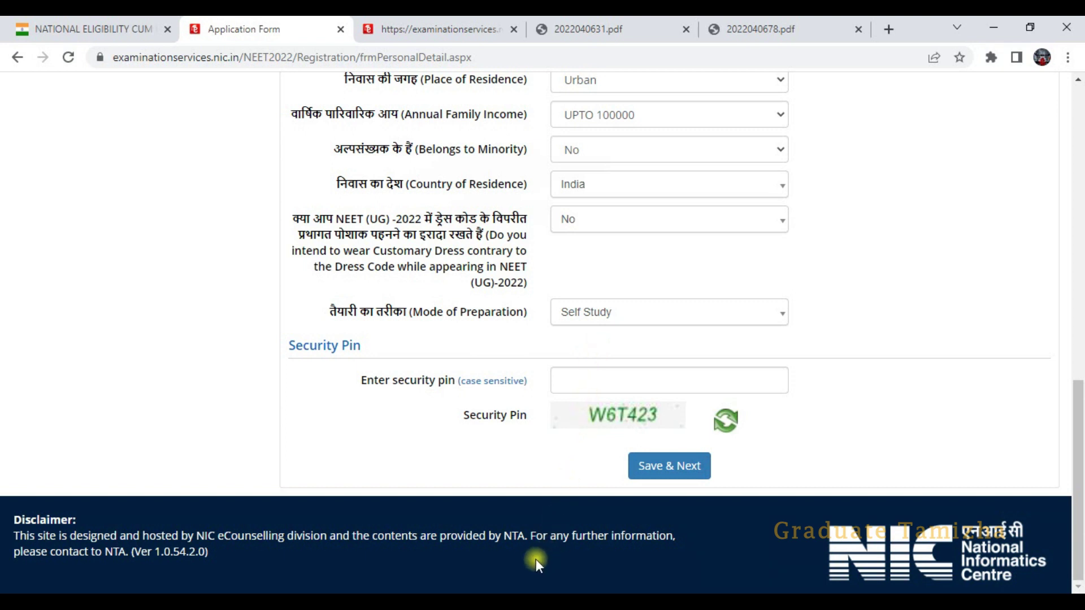
key(Return)
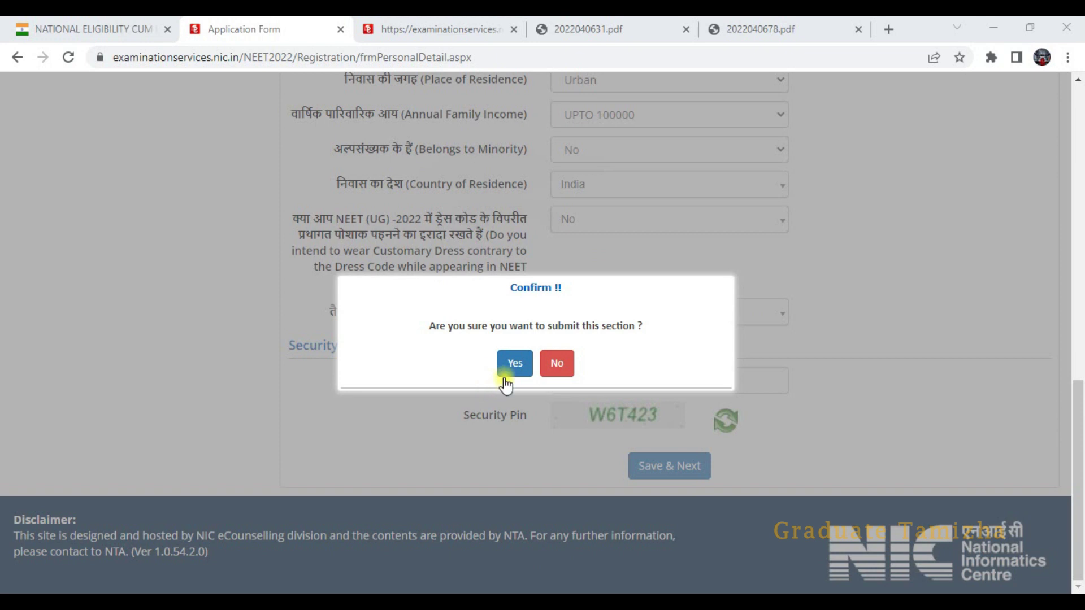
click(513, 363)
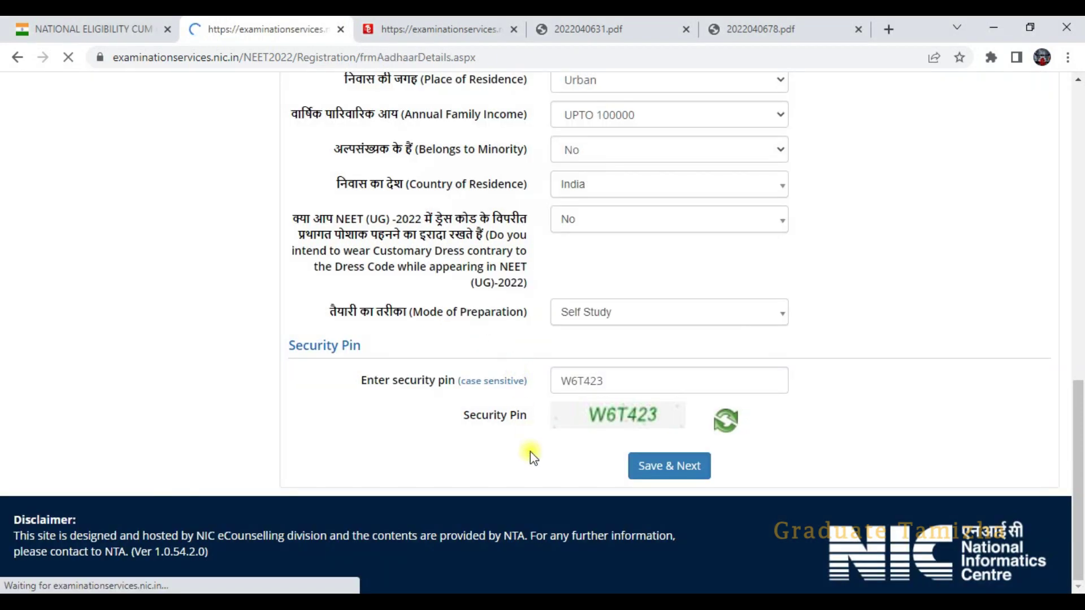
- Answer Yes to having an Aadhaar number and submit that answer
click(584, 327)
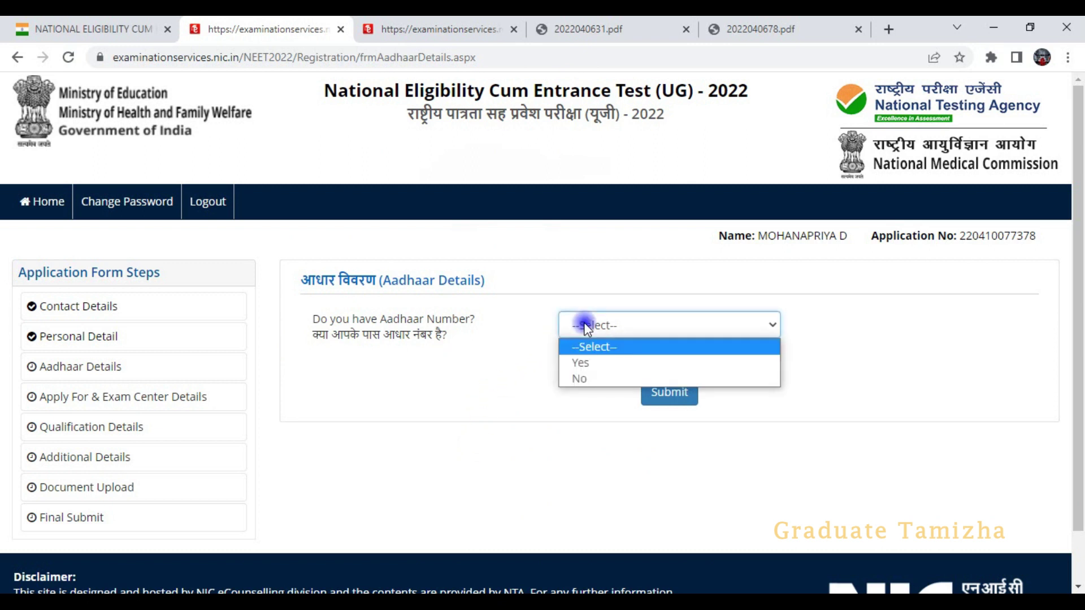
click(576, 362)
click(654, 395)
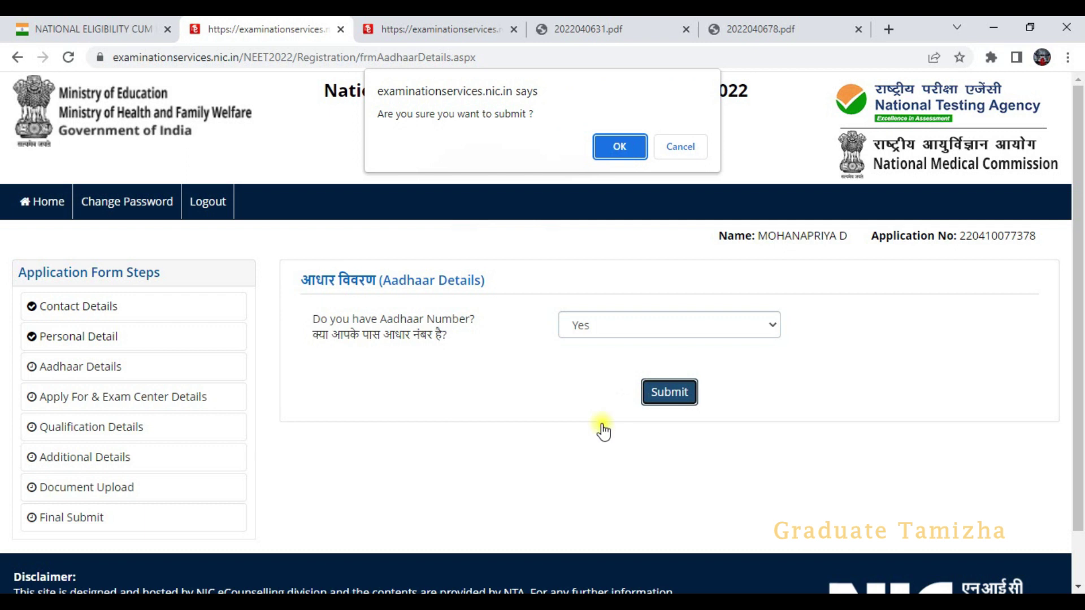
click(620, 148)
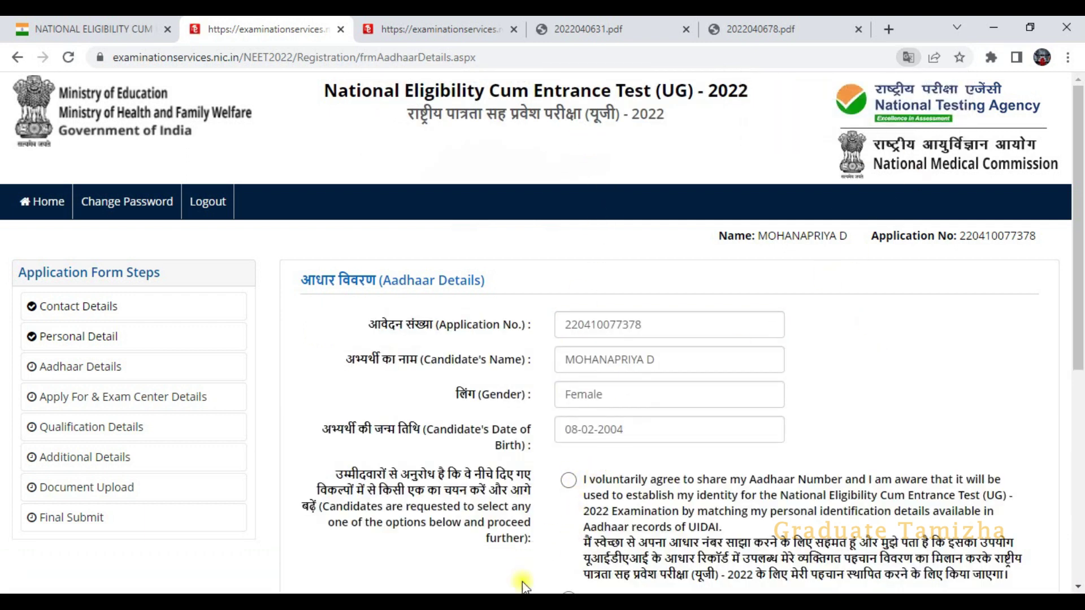
- Choose not to share the Aadhaar number, accept the declaration, and submit the Aadhaar details
scroll(548, 401, down, 3)
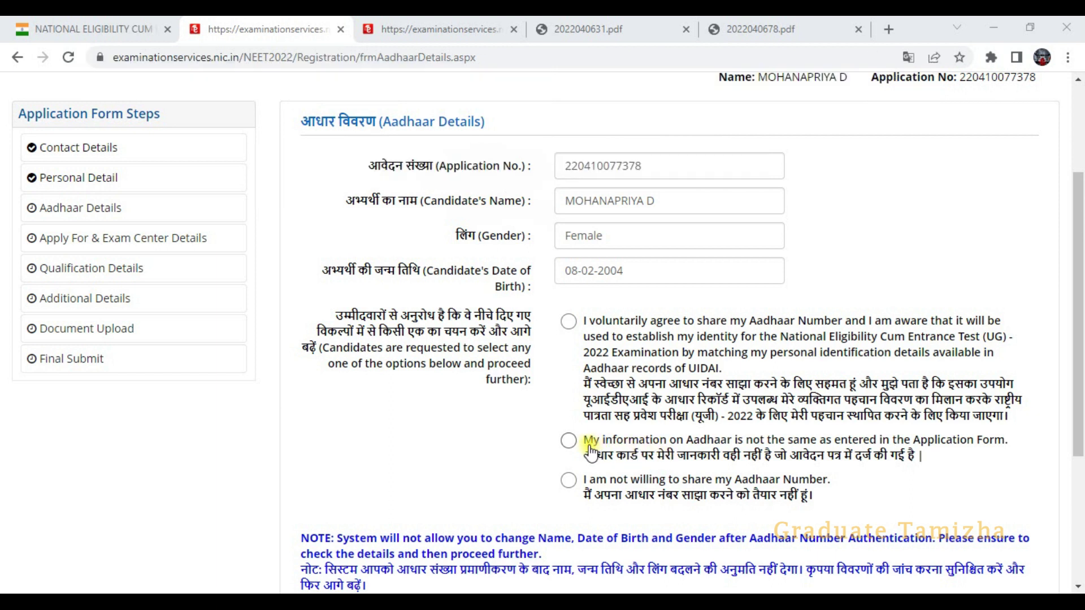
click(569, 481)
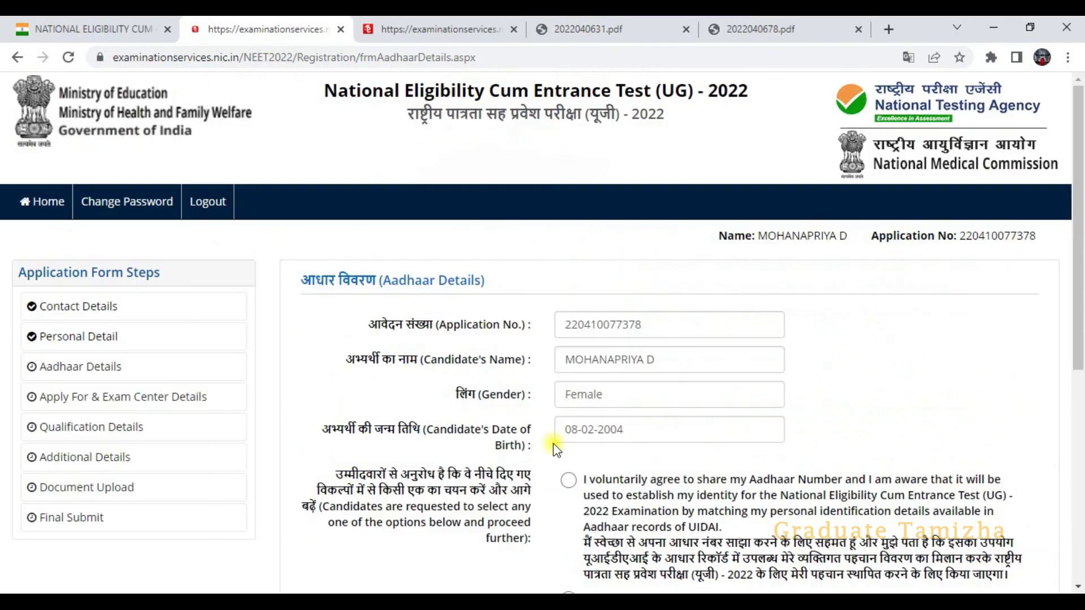
scroll(388, 532, down, 6)
click(317, 485)
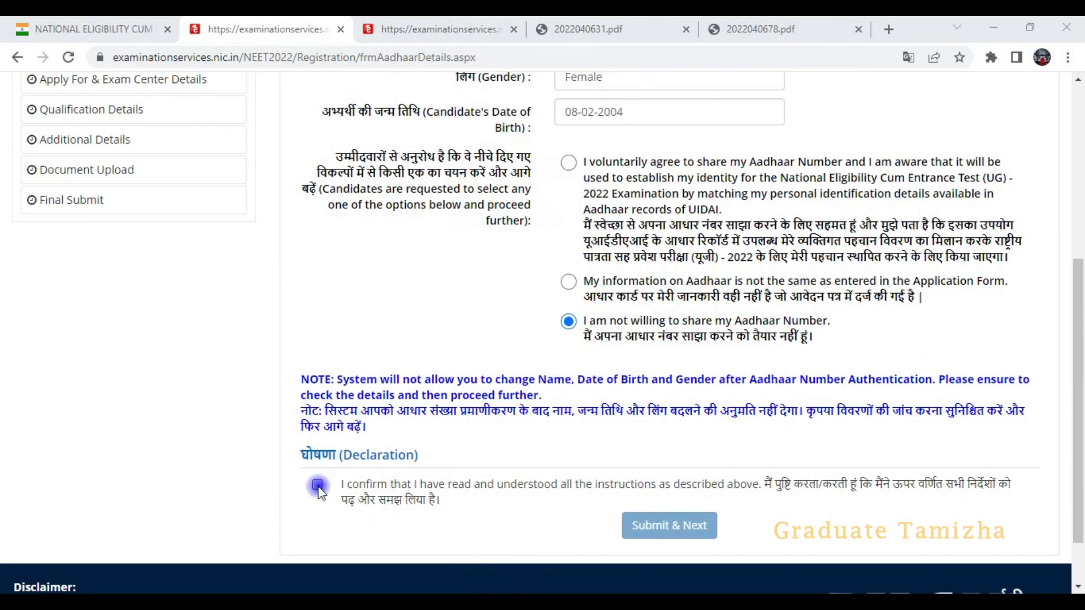
click(670, 526)
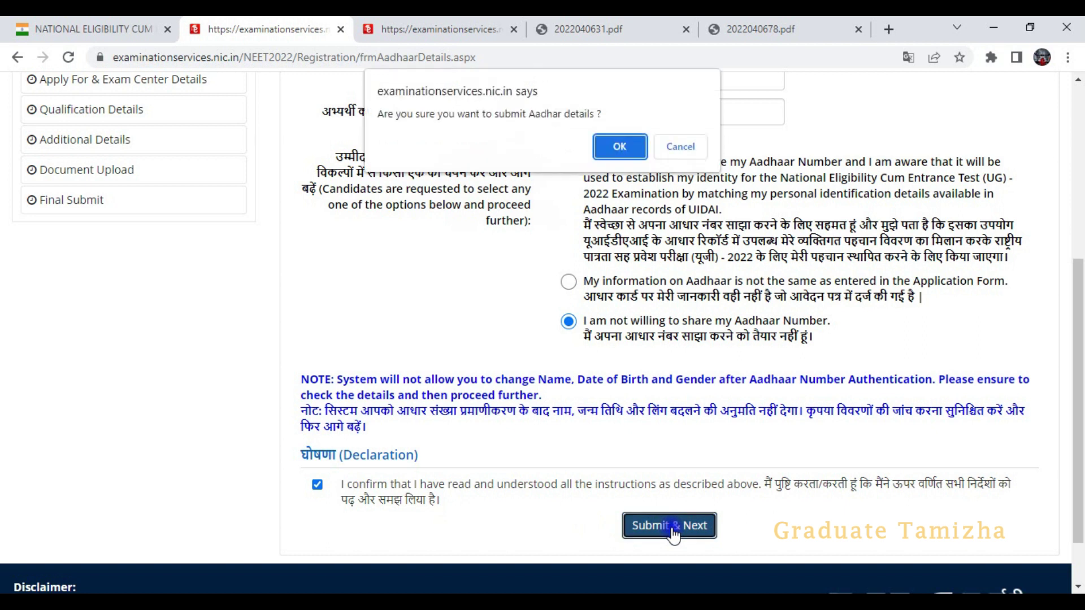
click(620, 147)
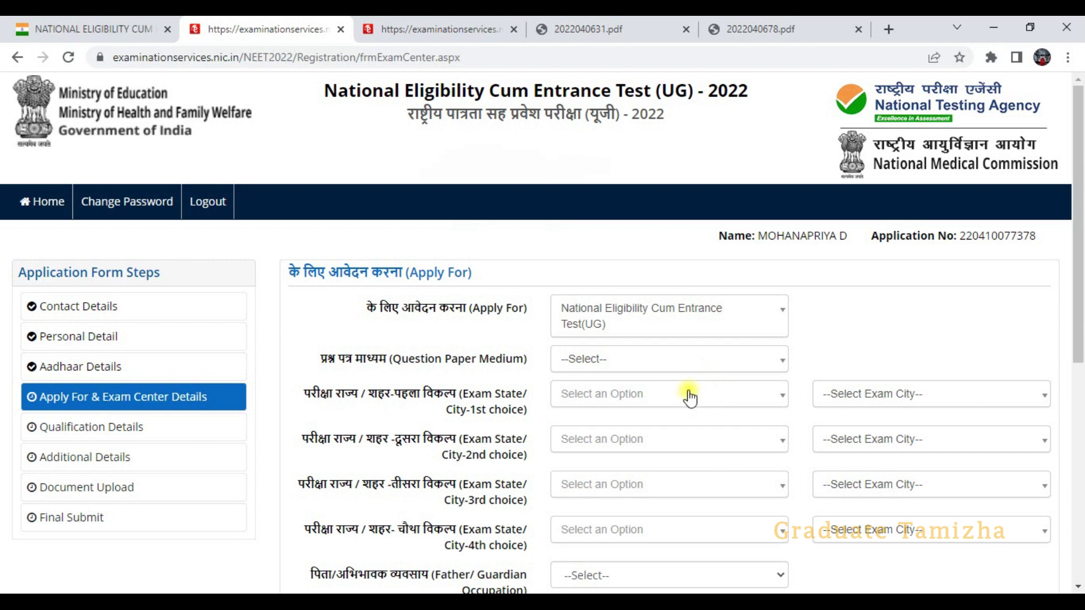
- Set the question paper medium to Tamil
scroll(705, 373, down, 1)
scroll(706, 373, down, 1)
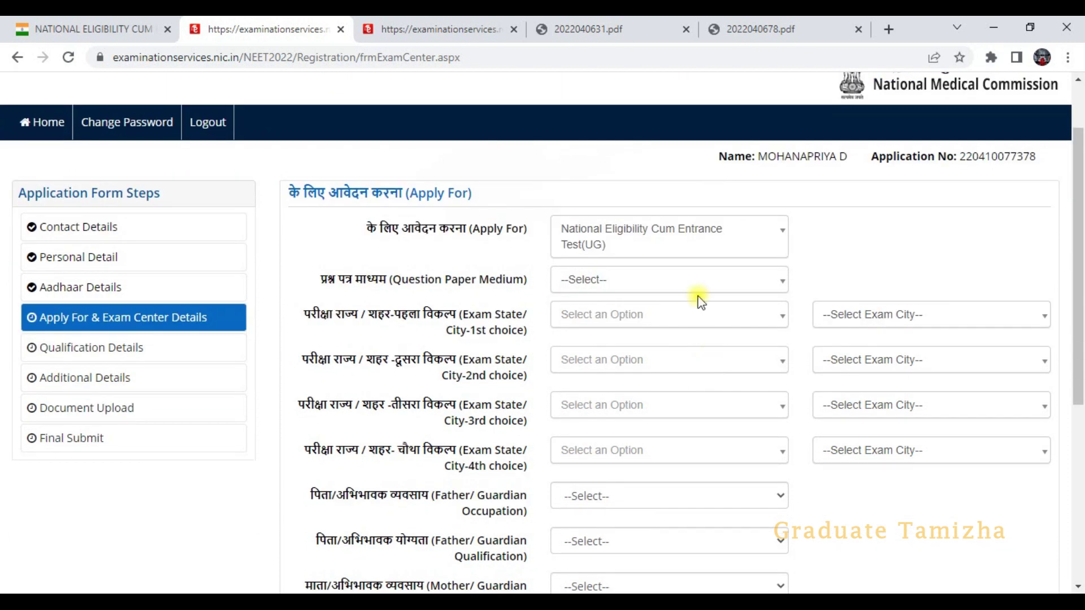
click(670, 279)
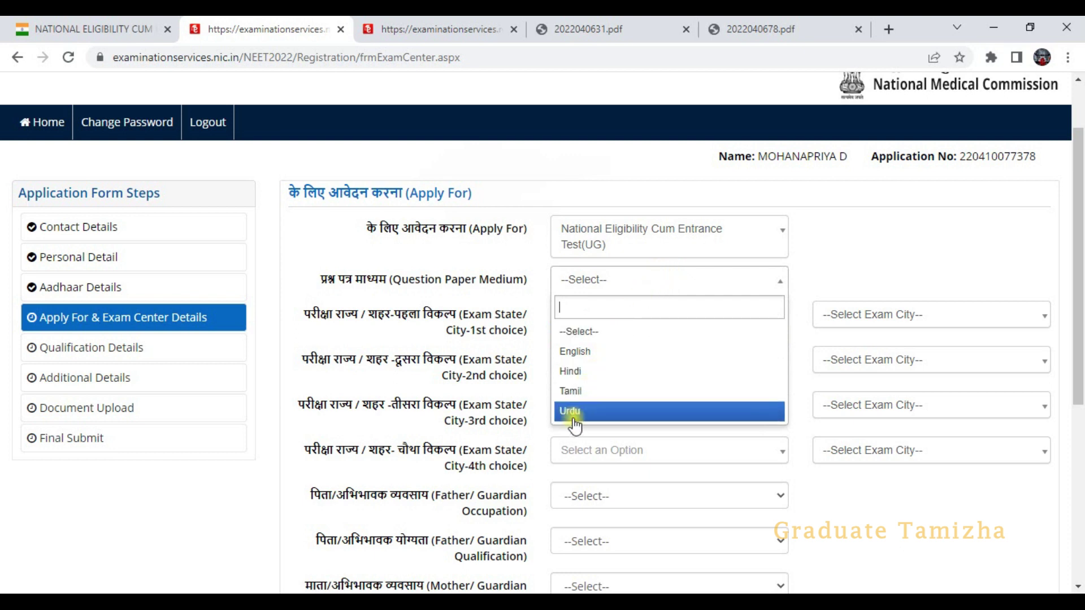
click(588, 392)
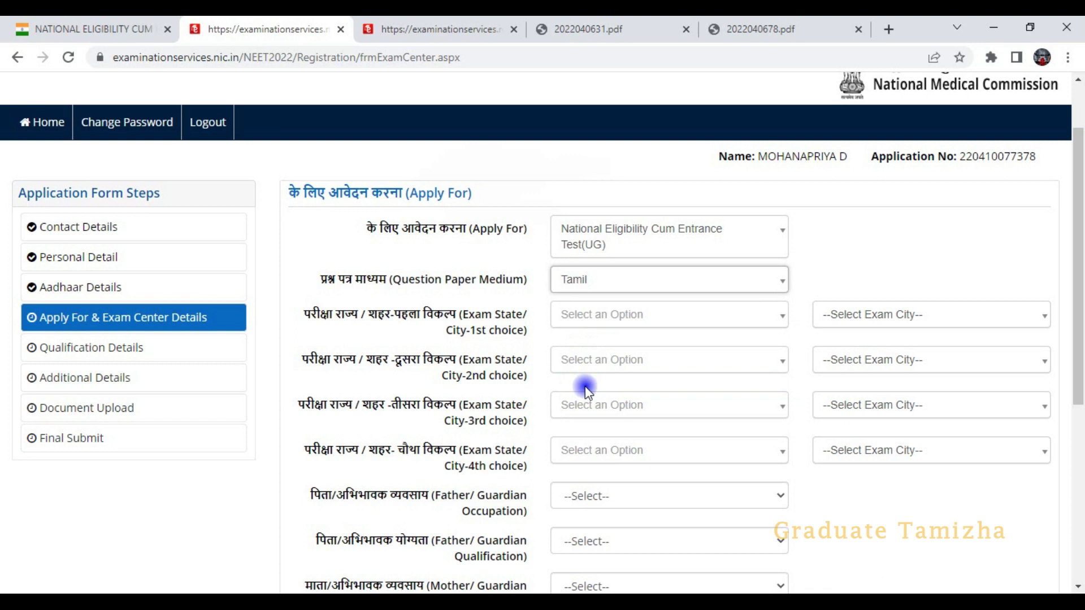
- Set the 1st exam city choice to TAMIL NADU, SALEM
click(659, 317)
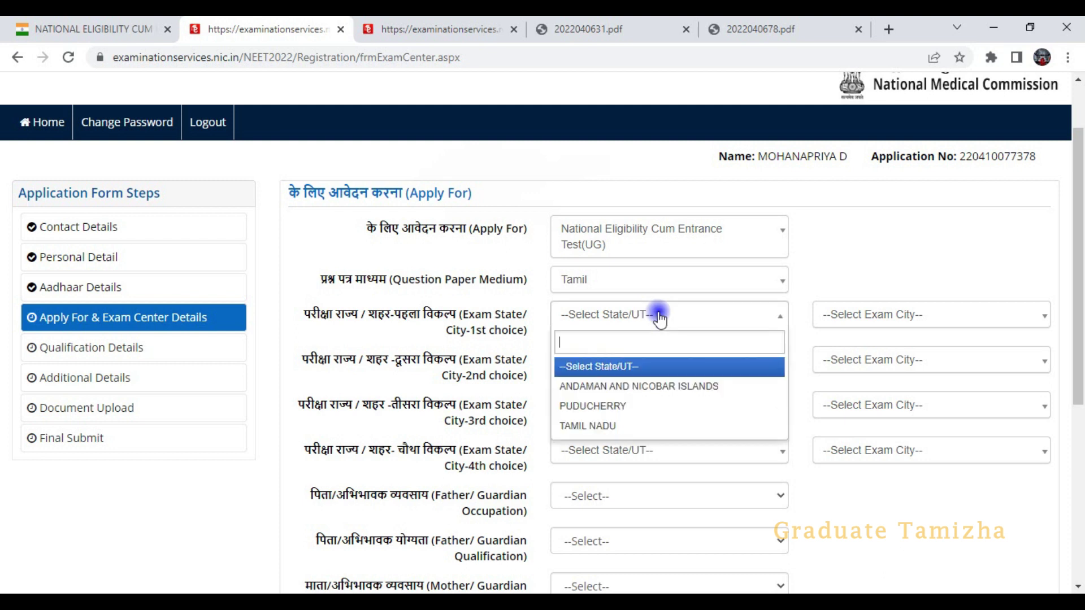
click(593, 425)
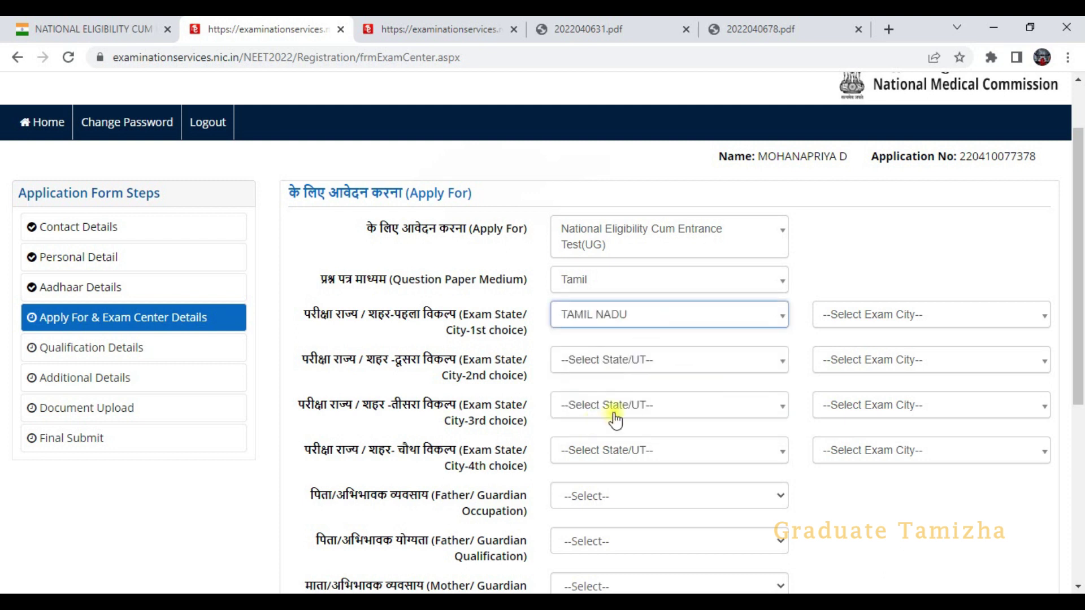
click(867, 314)
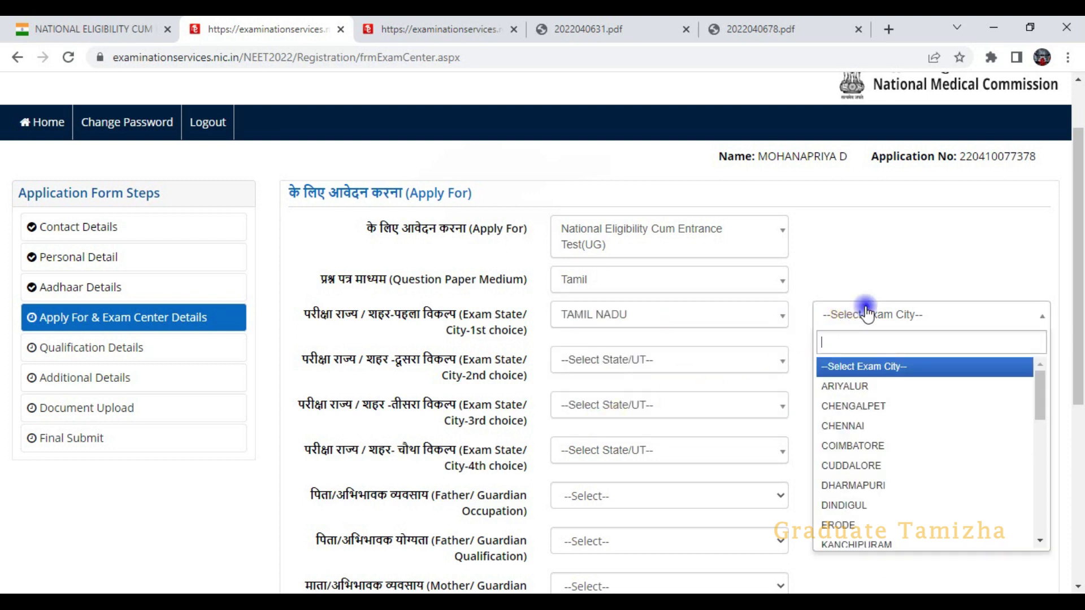
scroll(862, 475, down, 4)
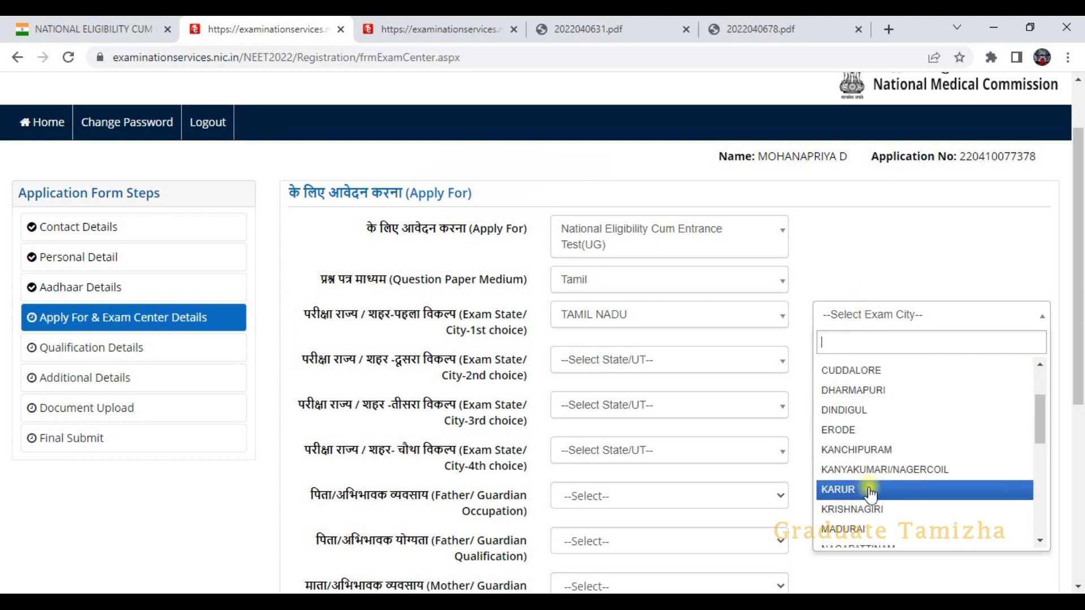
click(837, 534)
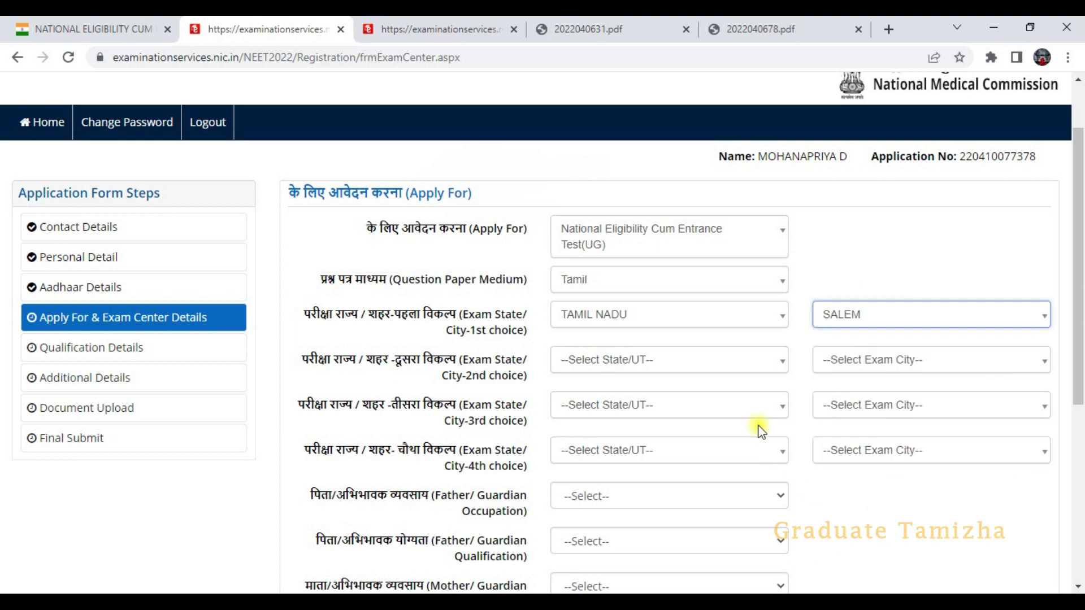
- Set the 2nd choice to TAMIL NADU, ERODE and the 3rd-choice state to TAMIL NADU
click(624, 360)
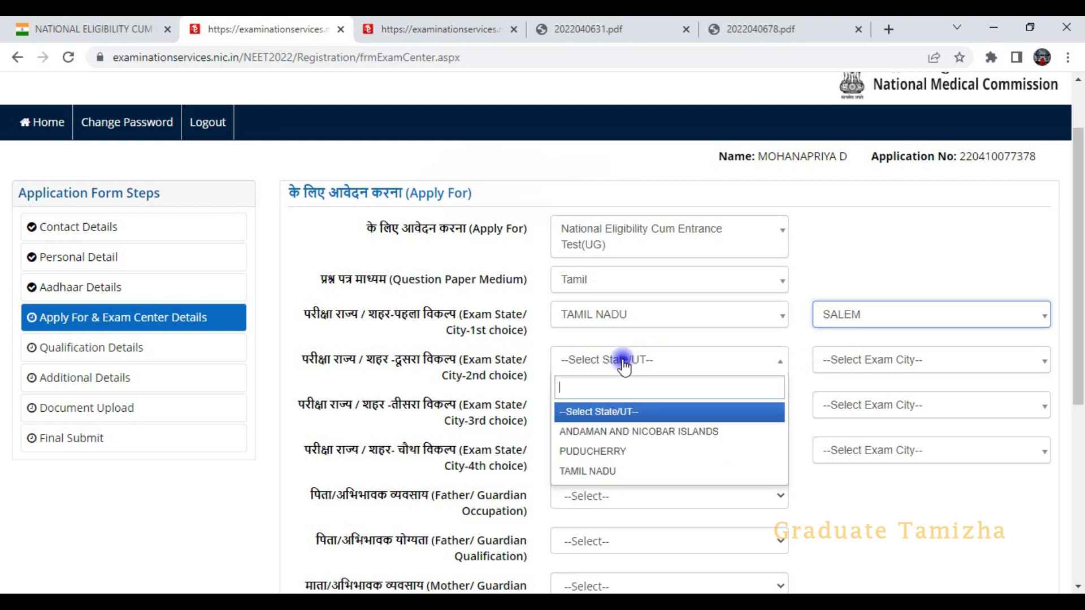
click(596, 472)
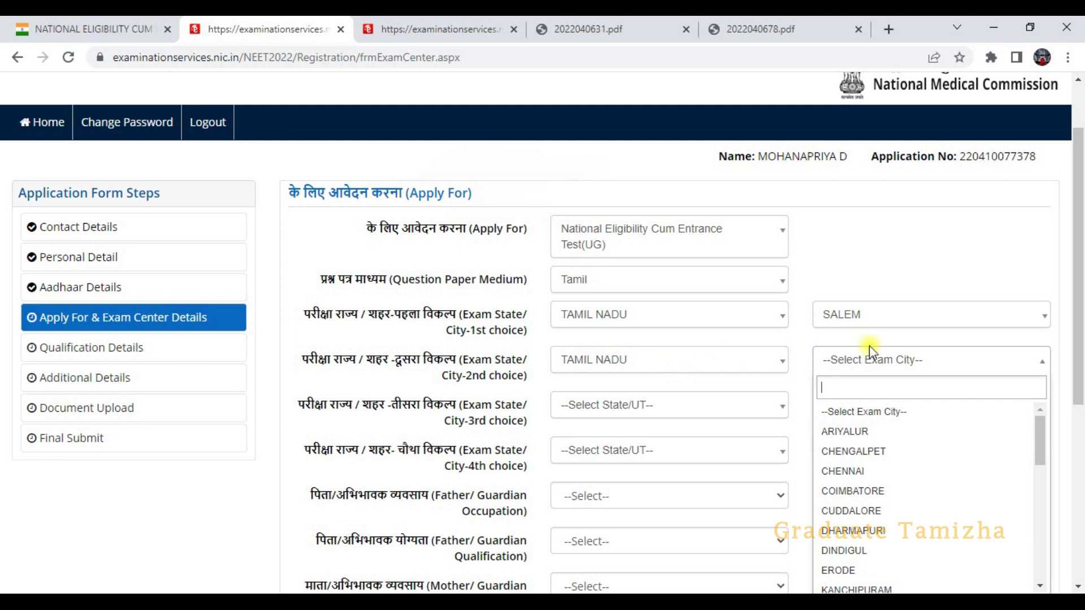
scroll(848, 492, down, 2)
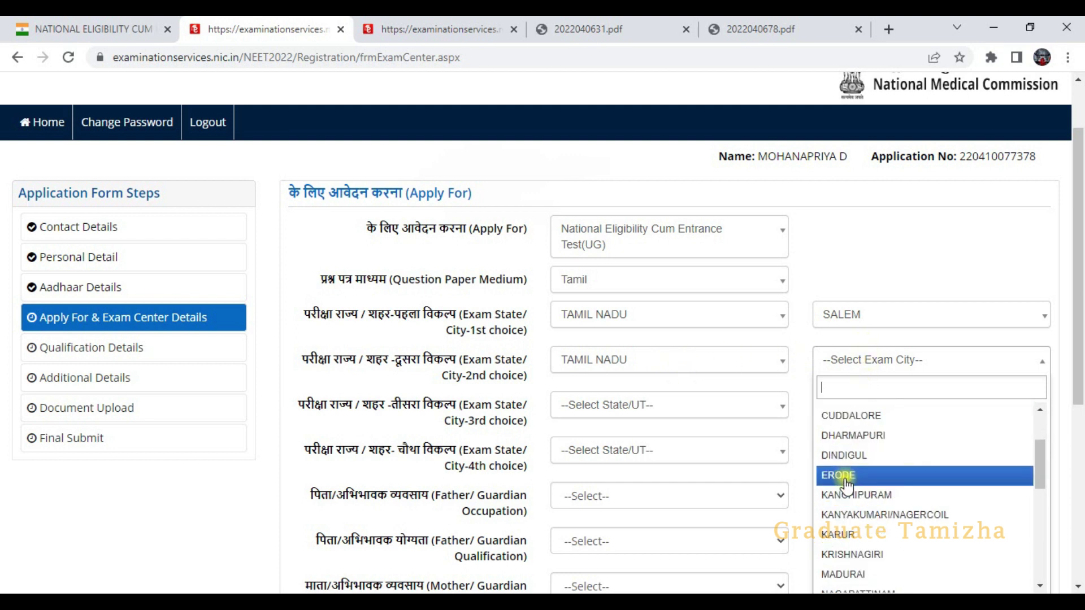
click(842, 474)
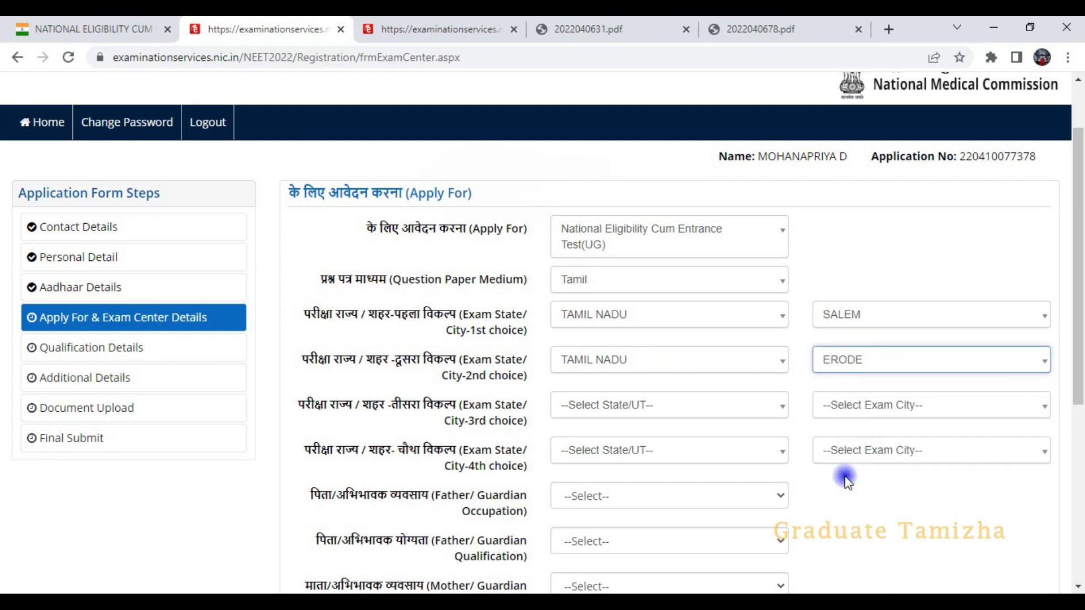
click(623, 415)
click(593, 516)
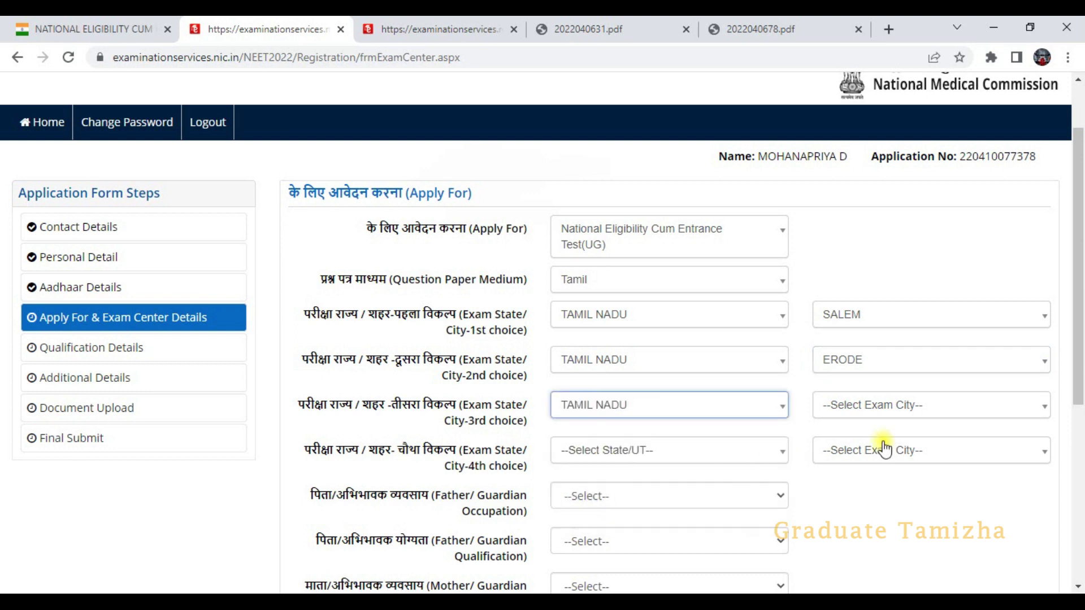
click(888, 406)
scroll(902, 474, down, 2)
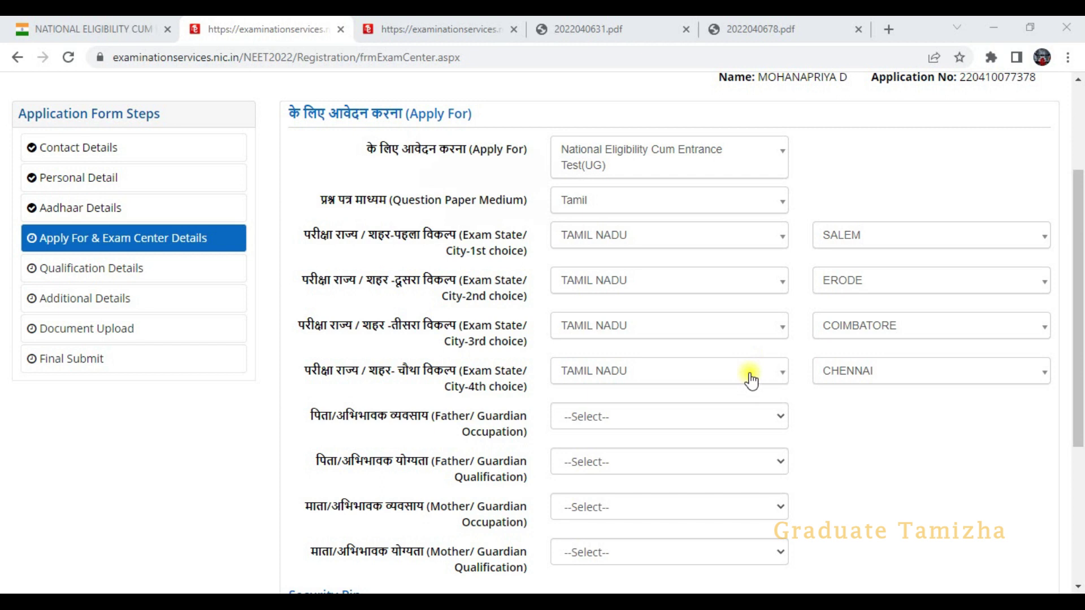
- Set the father's occupation to OTHERS and qualification to ILLITERATE
click(668, 418)
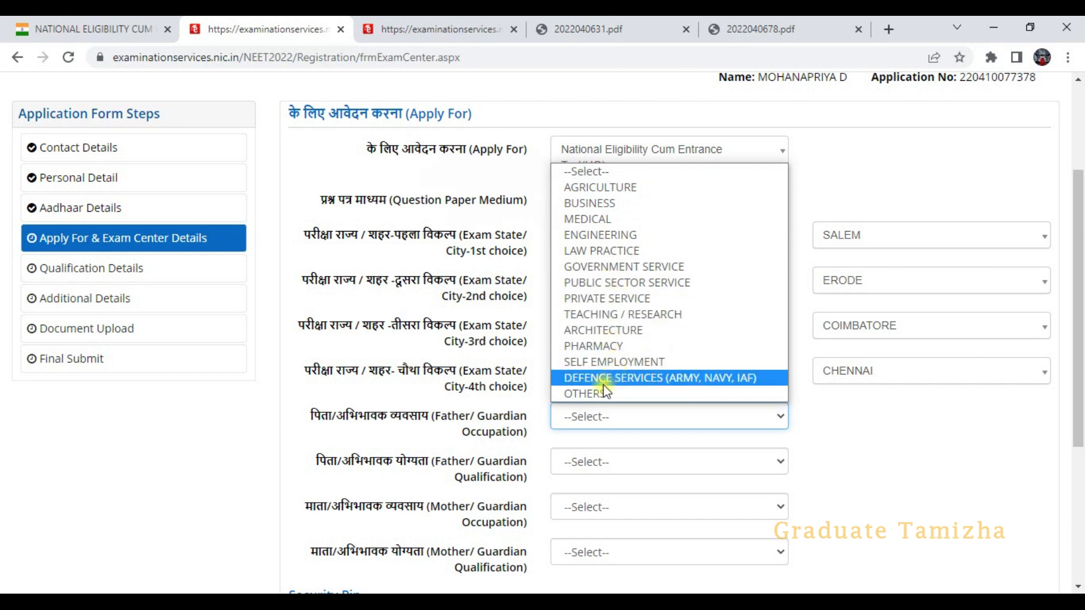
click(585, 394)
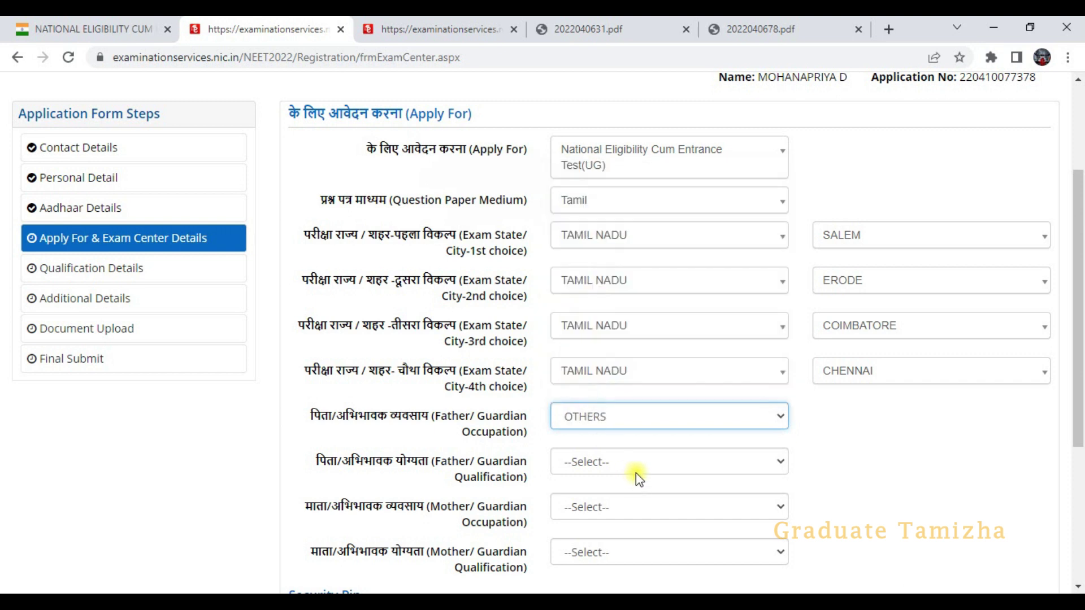
click(637, 463)
click(638, 464)
scroll(637, 461, down, 1)
click(629, 383)
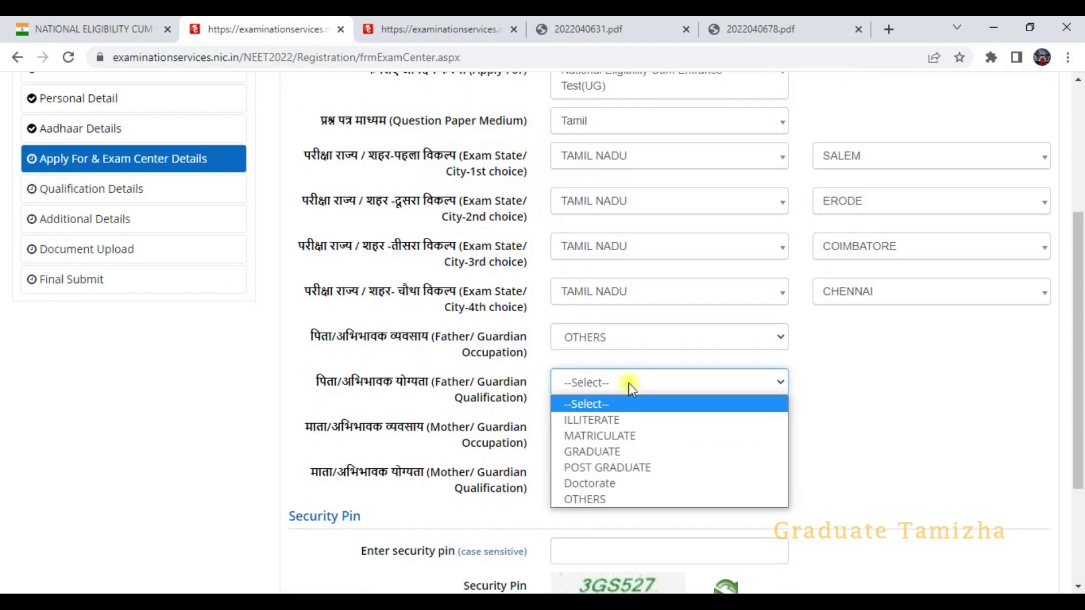
click(597, 420)
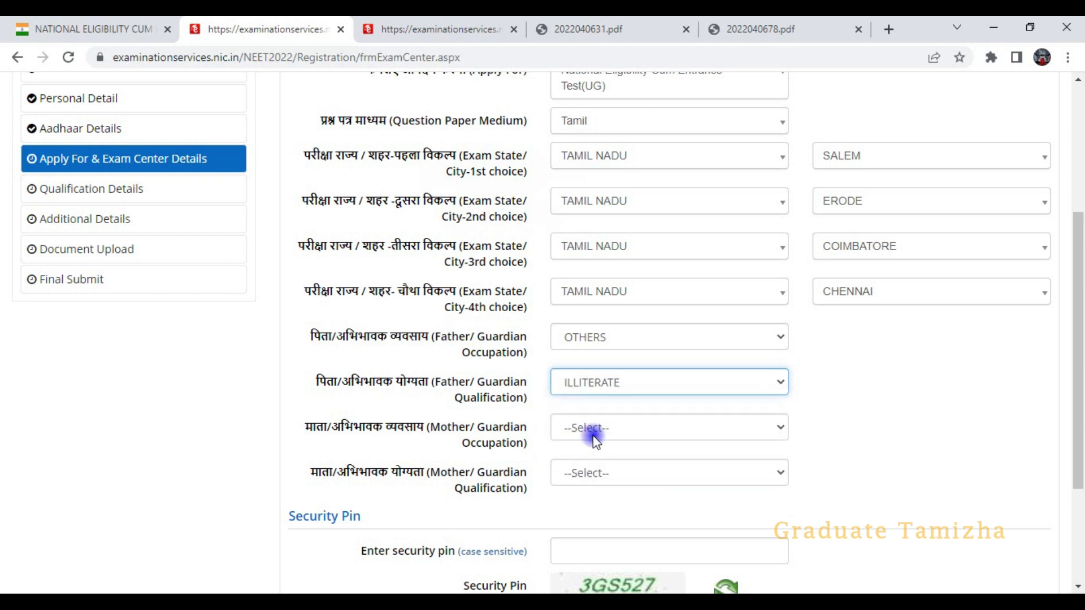
- Set the mother's occupation to OTHERS (INCLUDING HOUSE WIFE) and qualification to ILLITERATE
click(593, 432)
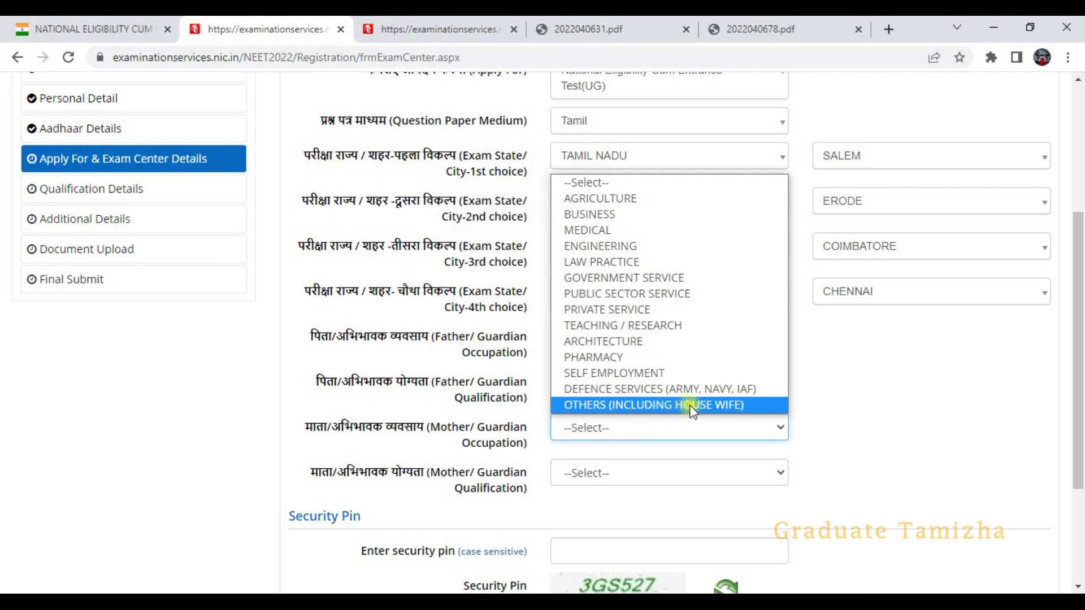
click(633, 405)
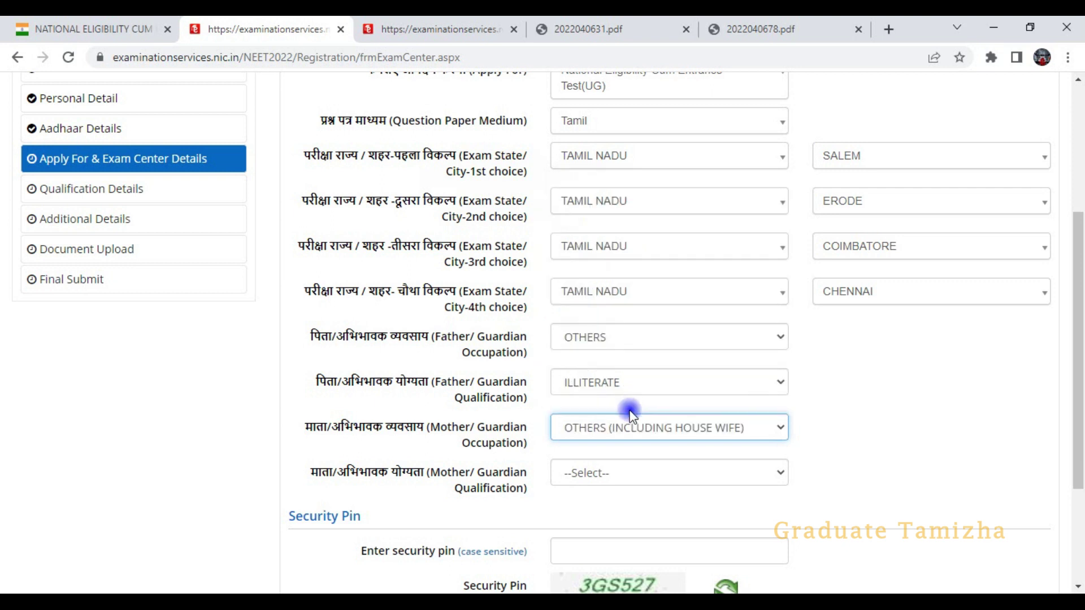
click(589, 473)
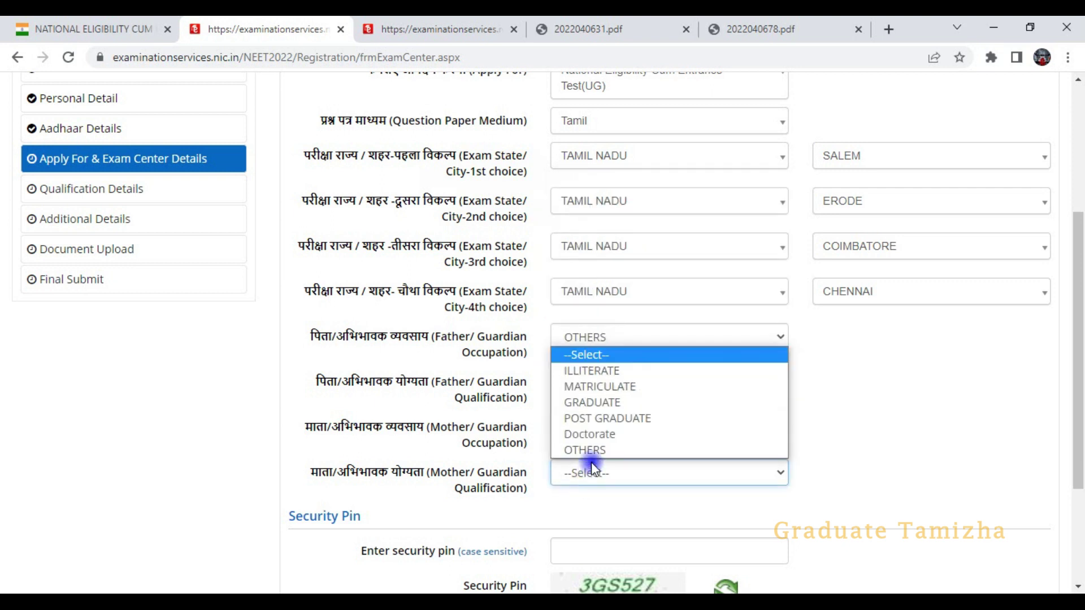
click(592, 370)
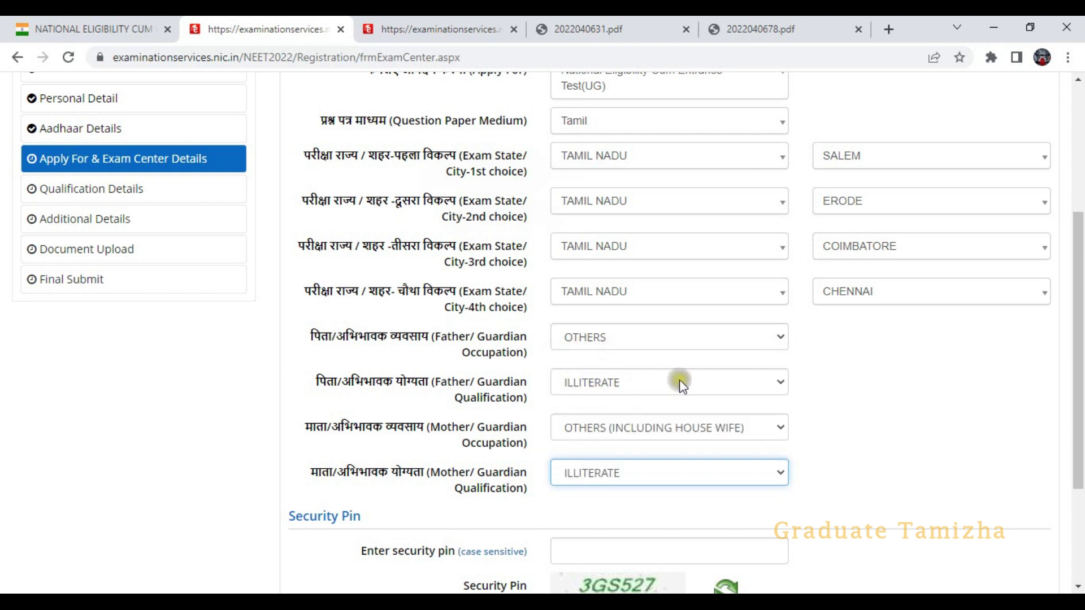
scroll(684, 390, down, 3)
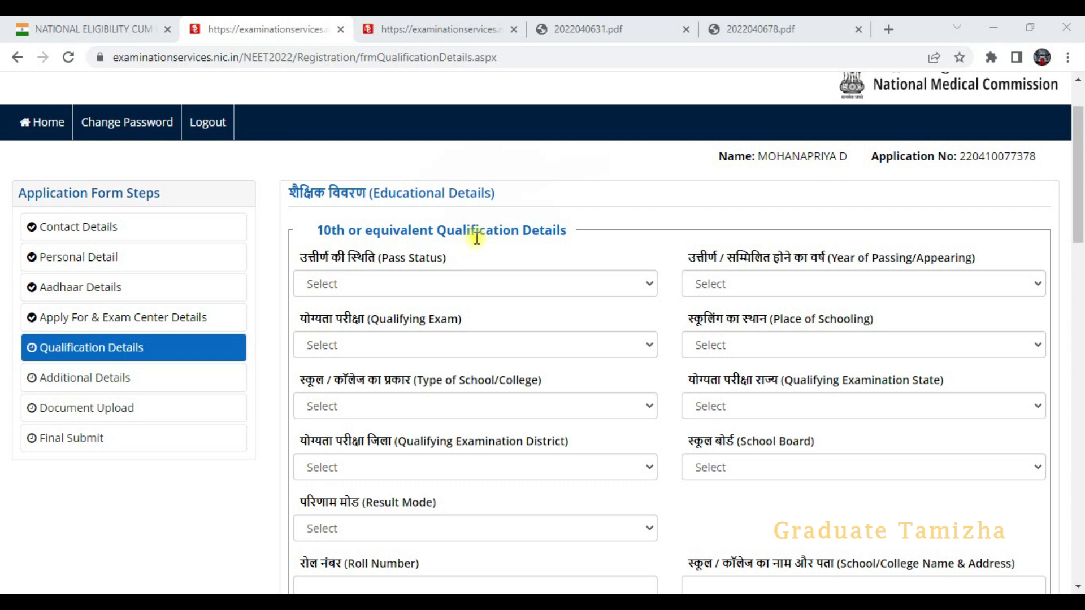
- Mark the 10th as Passed in 2019 with 10th or Equivalent as the qualifying exam
click(431, 286)
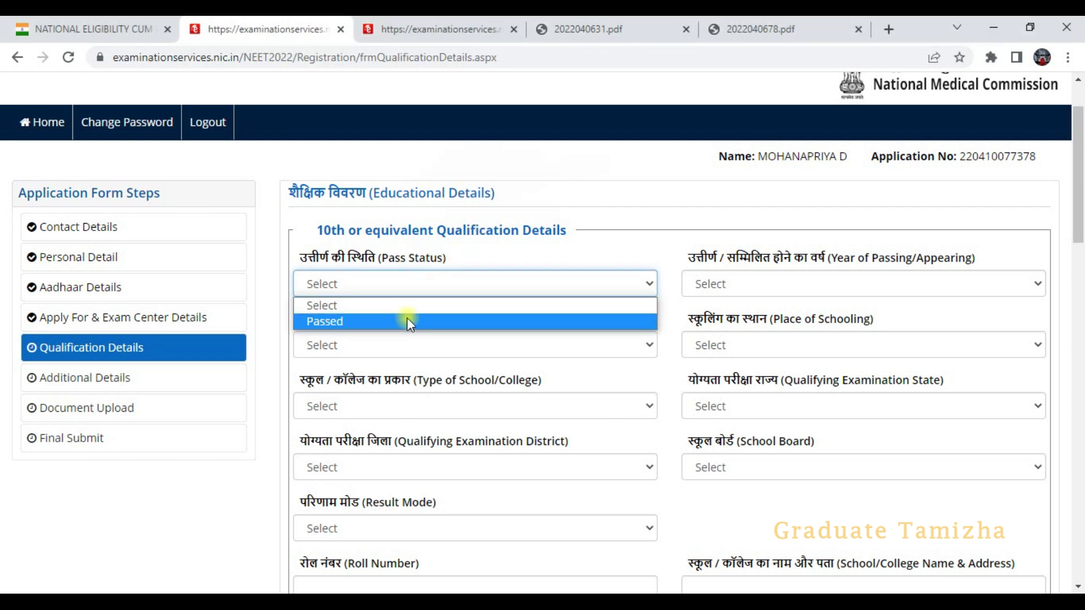
click(403, 324)
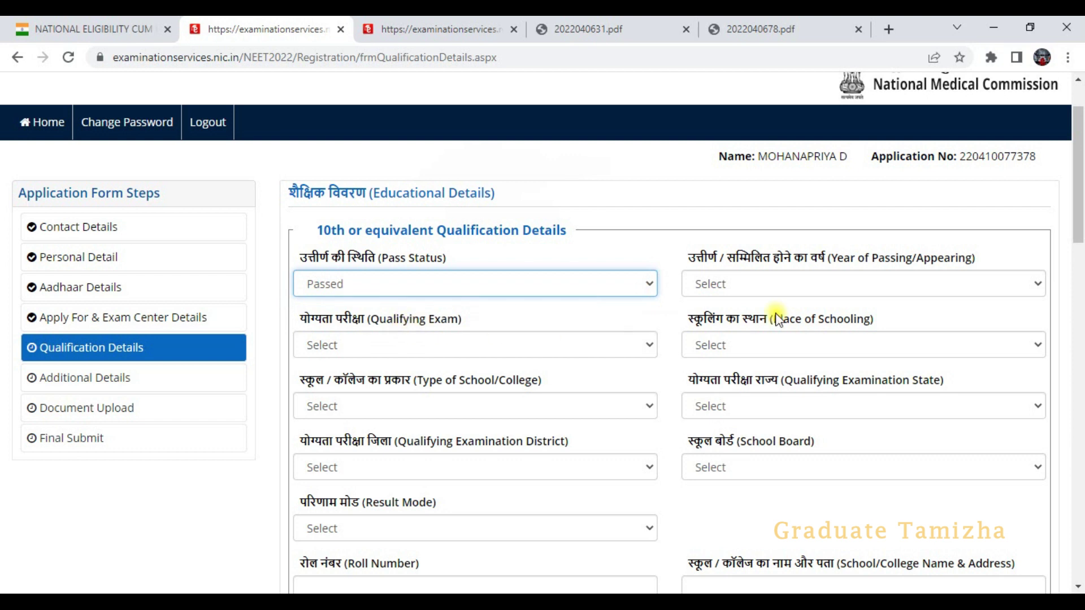
click(804, 282)
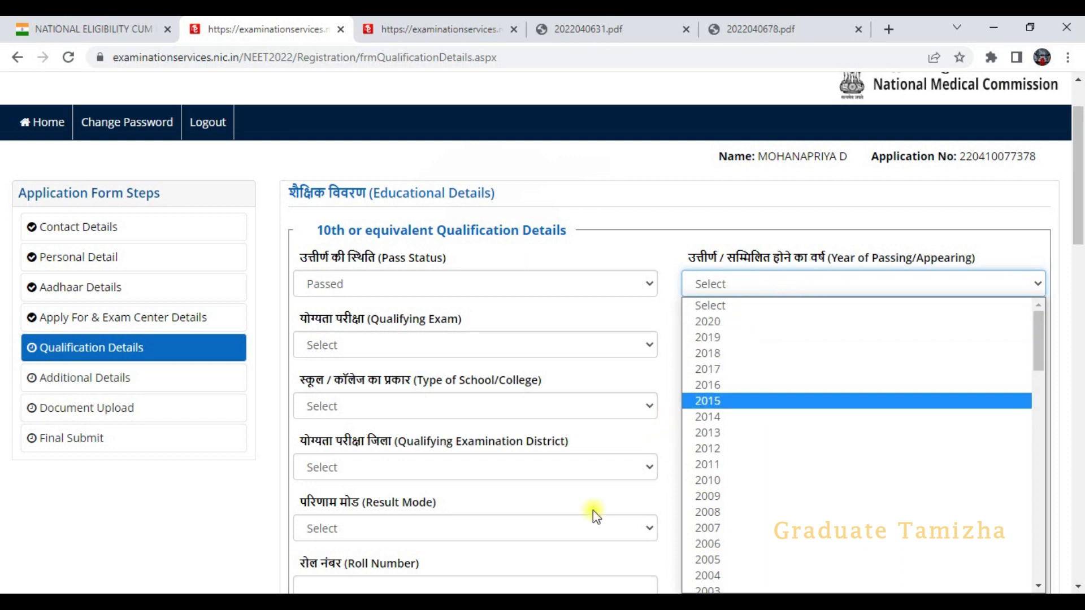
click(707, 337)
click(446, 336)
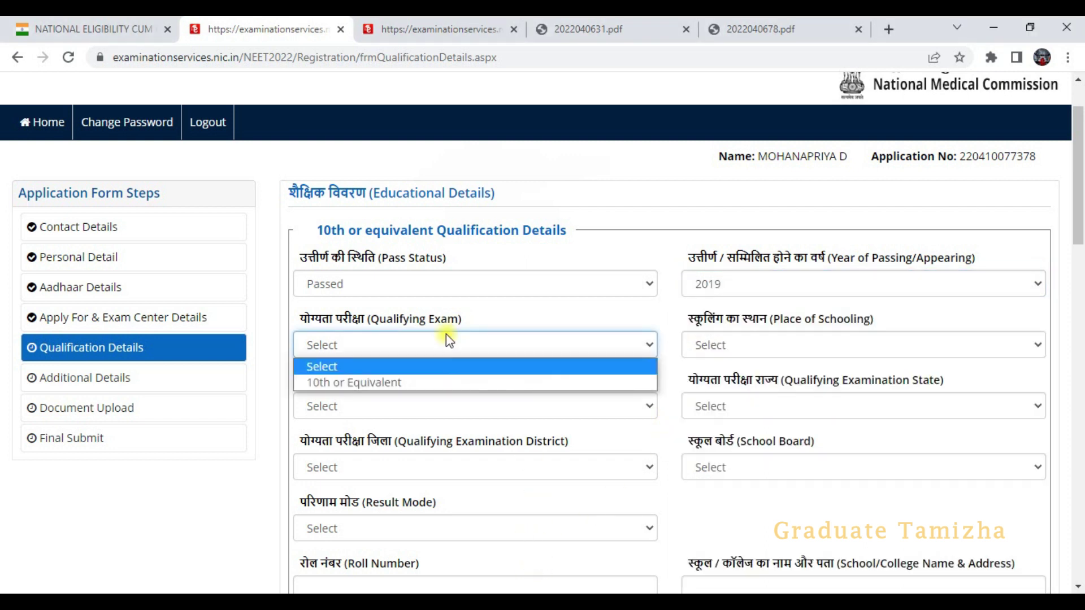
click(395, 382)
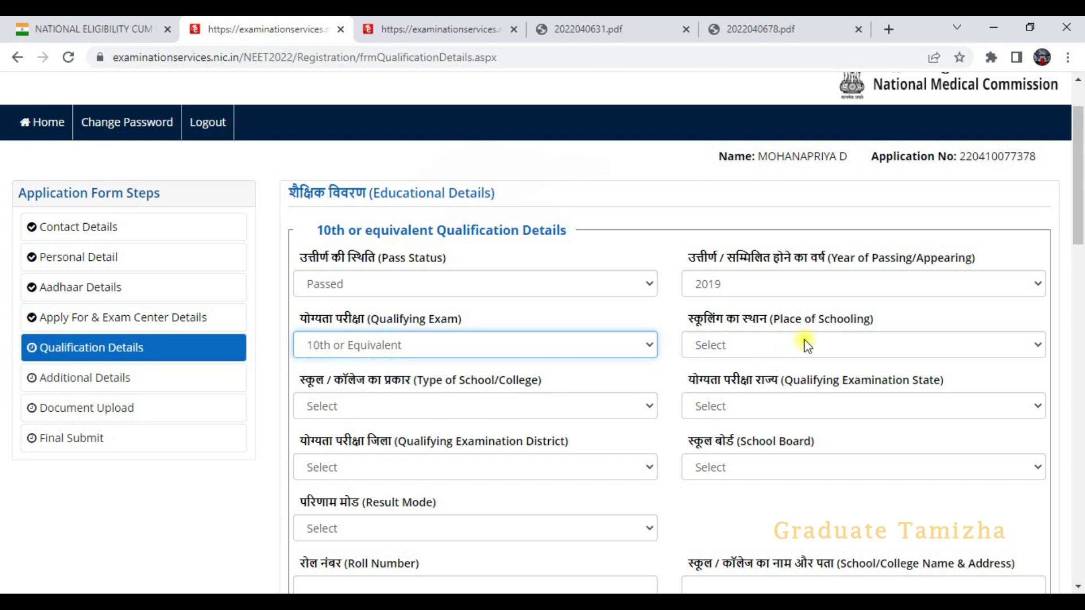
- Set place of schooling to Urban and school type to Government Aided Private
click(770, 346)
click(745, 346)
click(744, 346)
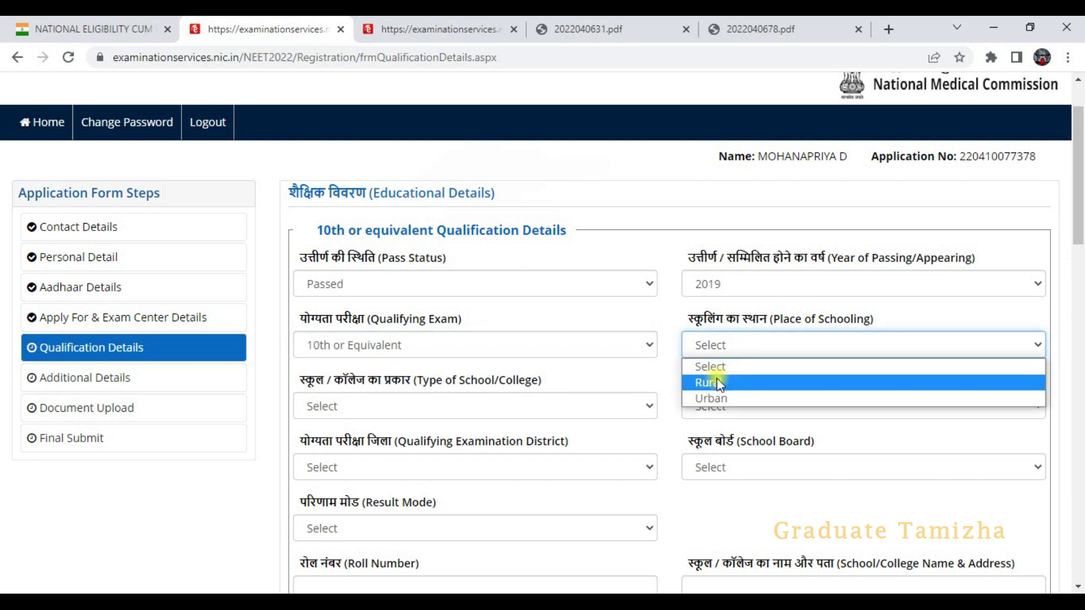
click(712, 397)
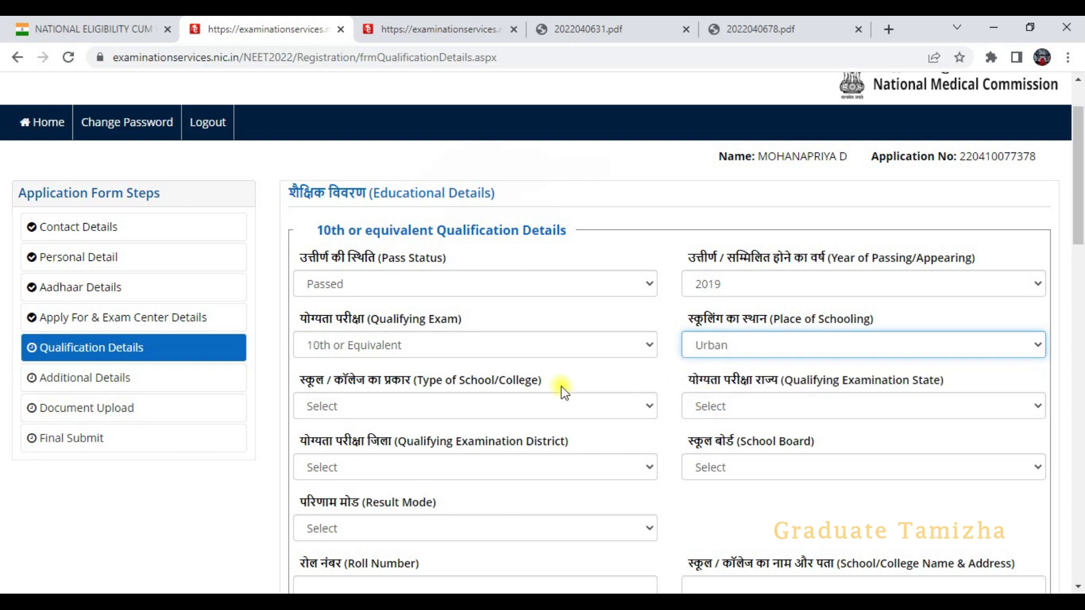
click(493, 407)
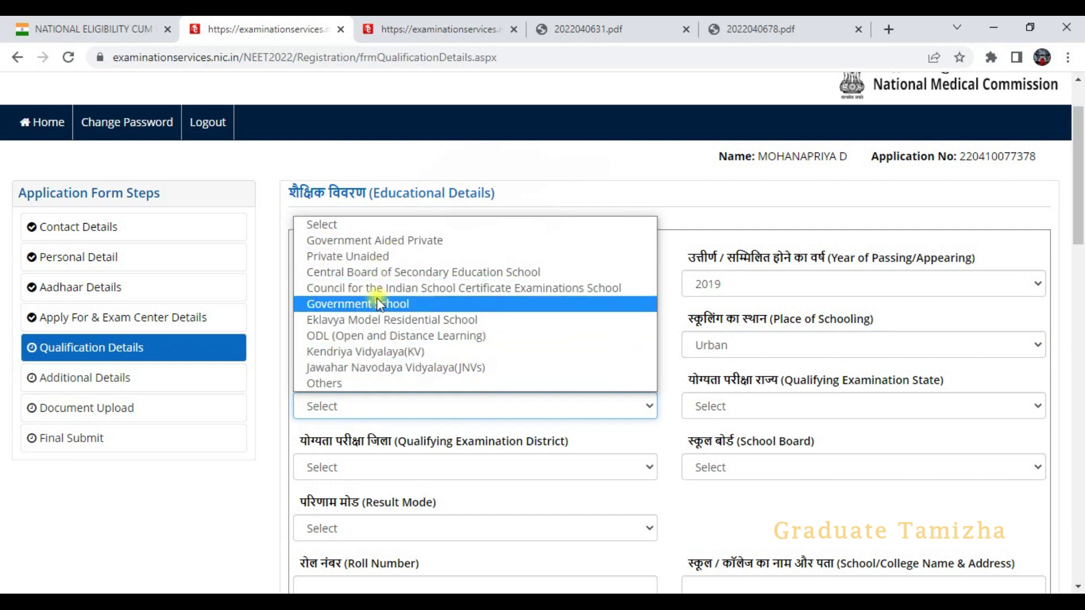
click(521, 552)
- Set the examination state to TAMIL NADU and district to NAMAKKAL, then browse the school boards
click(748, 413)
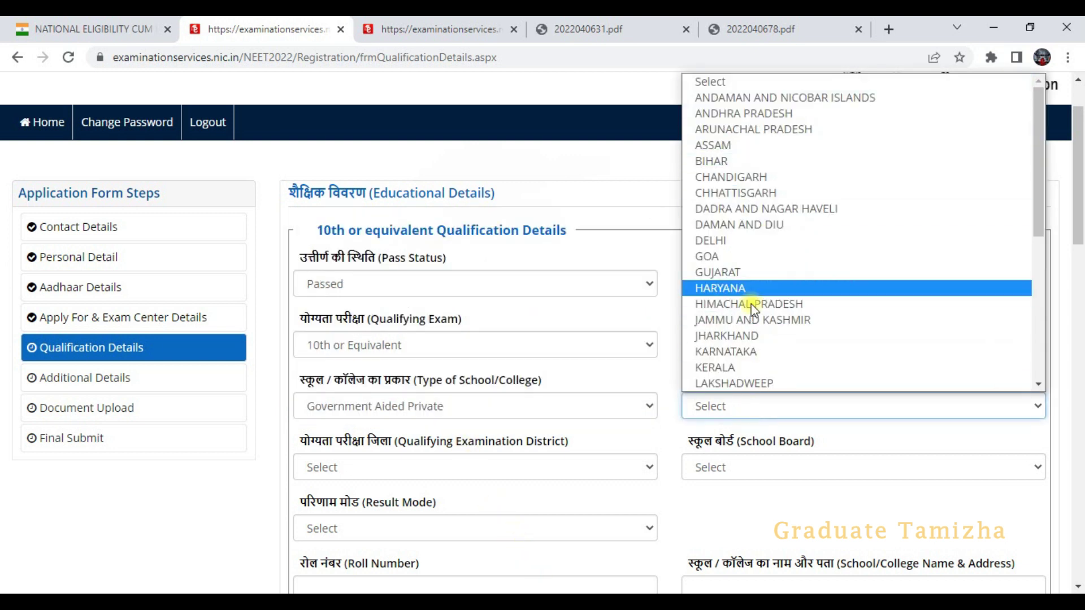
scroll(754, 308, down, 3)
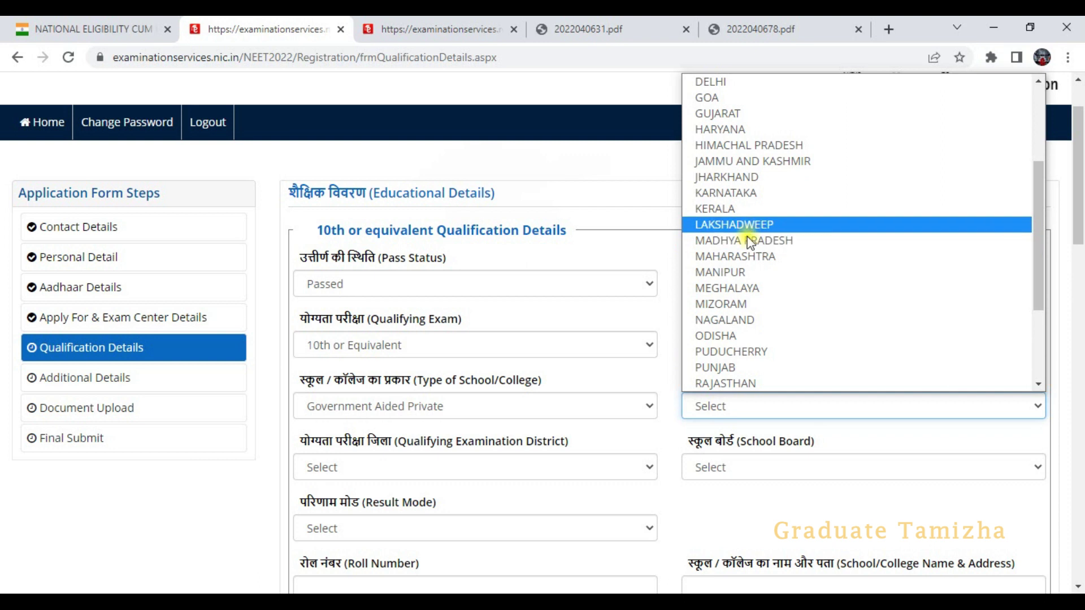
scroll(729, 319, down, 2)
click(729, 320)
scroll(538, 435, down, 1)
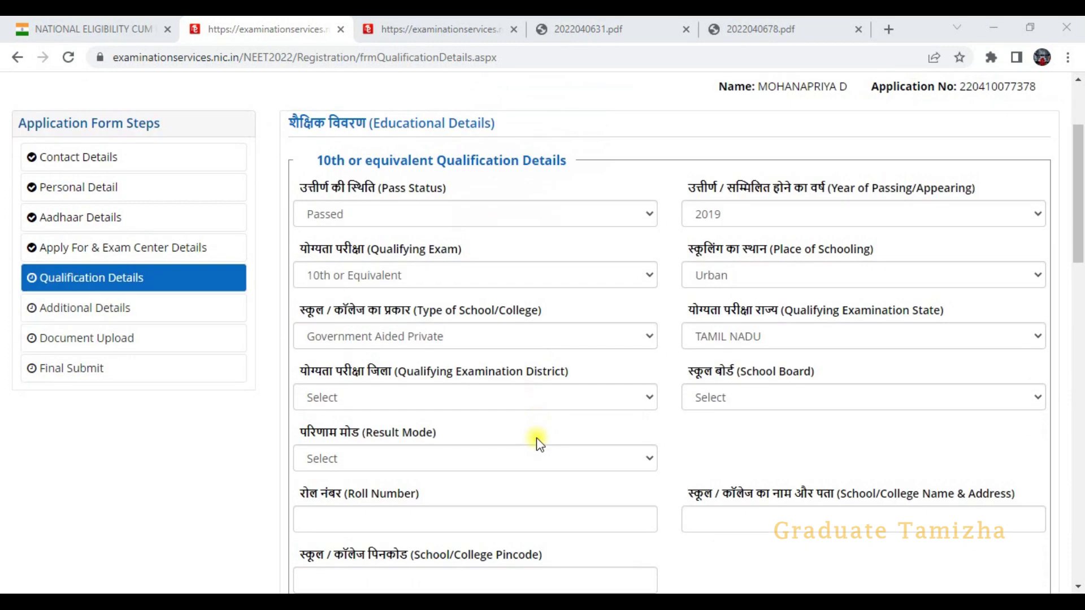
click(486, 387)
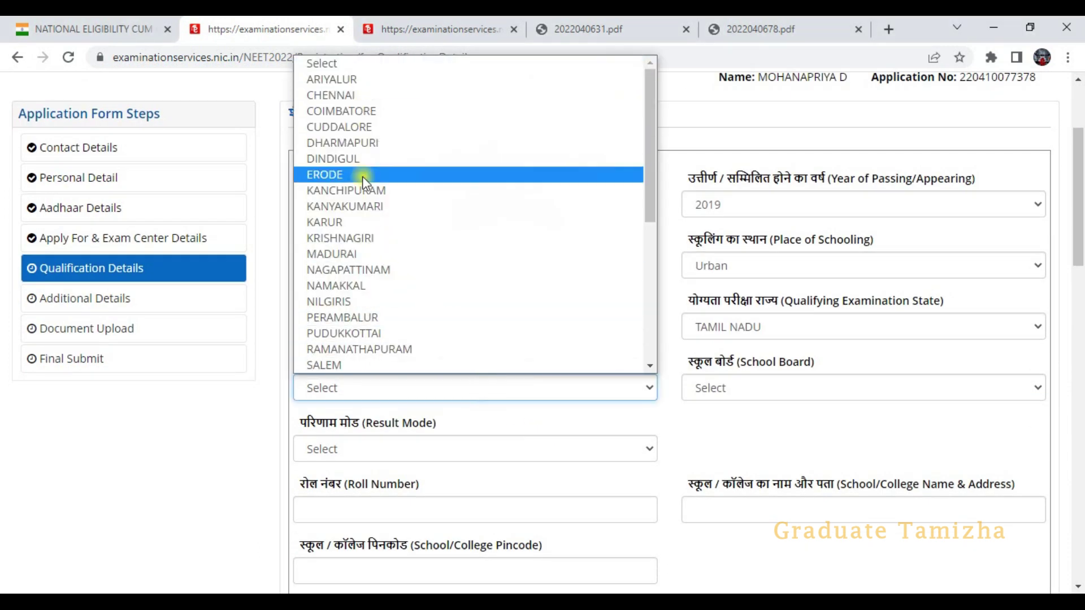
click(365, 283)
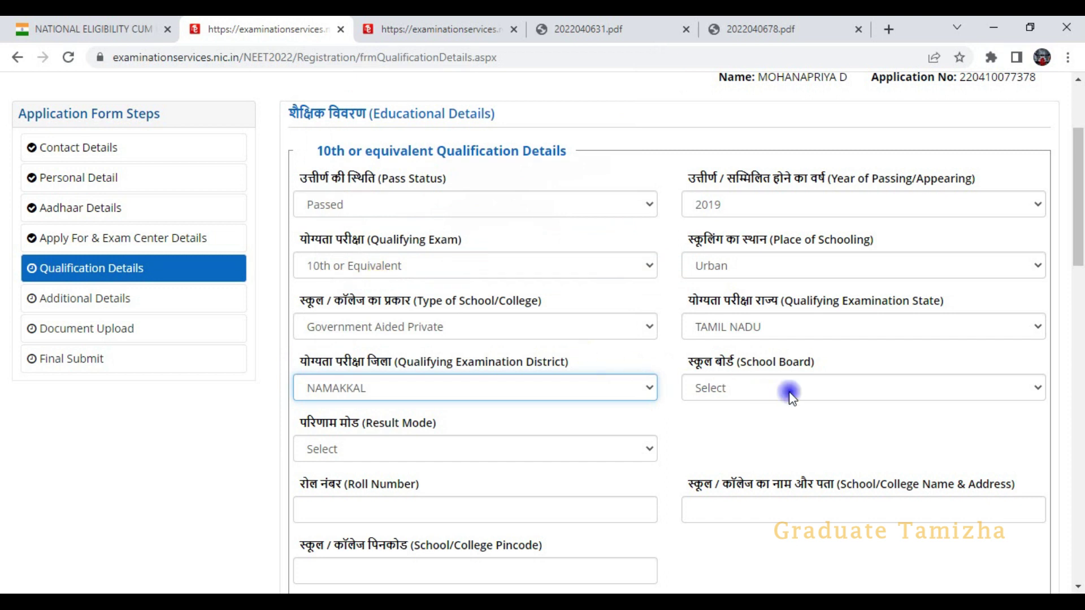
click(788, 390)
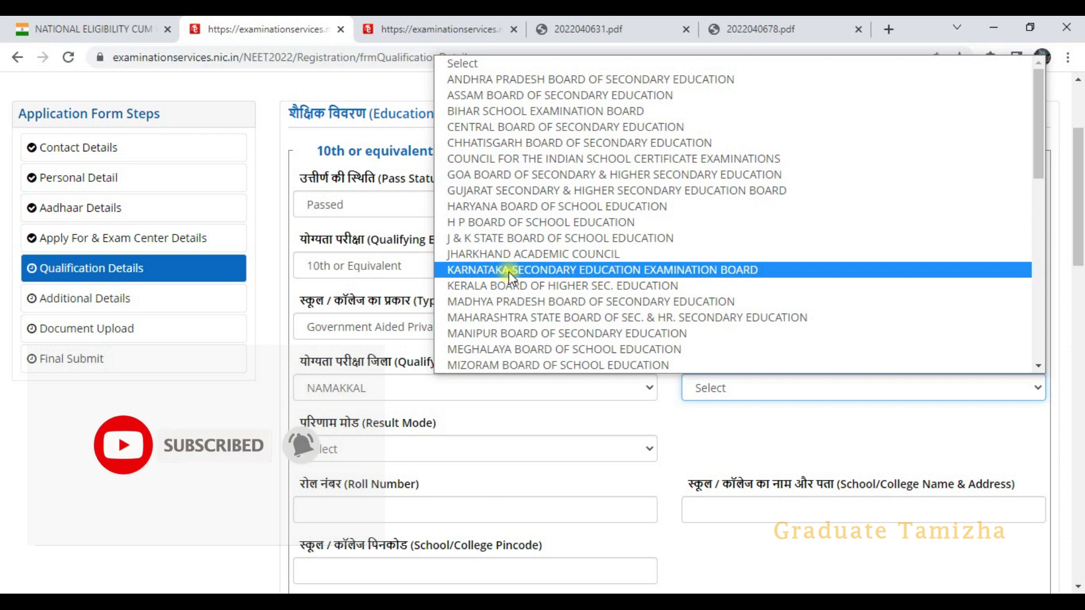
scroll(515, 272, down, 5)
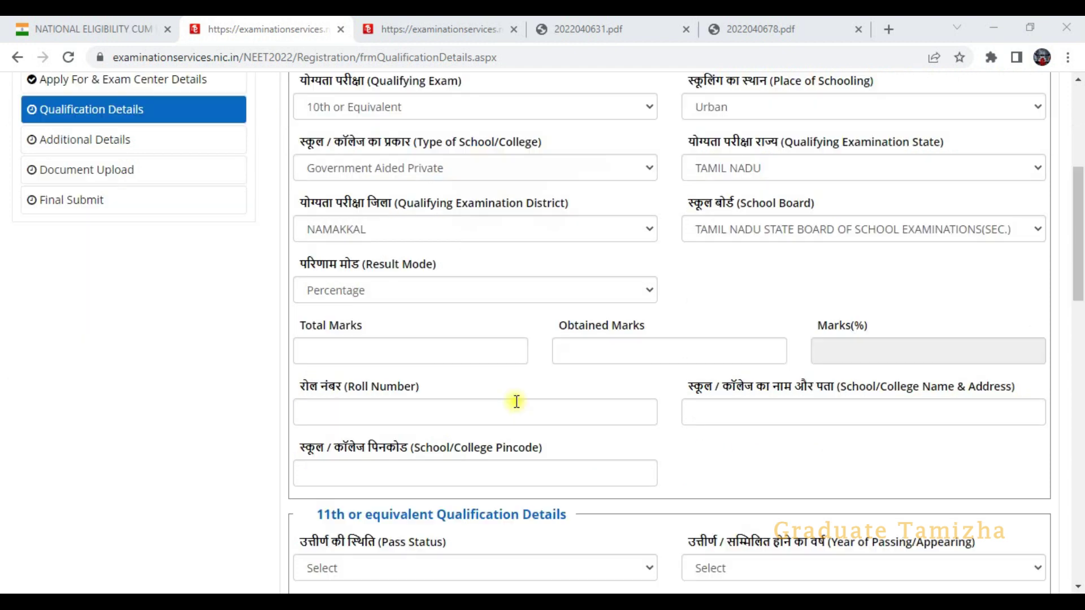
- Choose Percentage result mode and enter 380 obtained out of 500 total marks
click(382, 290)
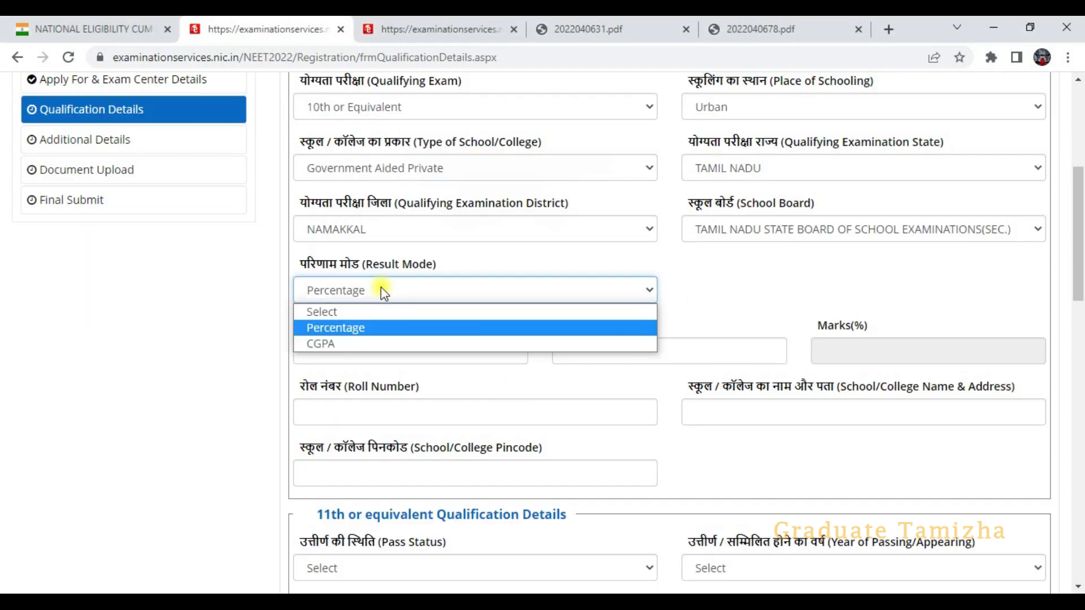
click(364, 328)
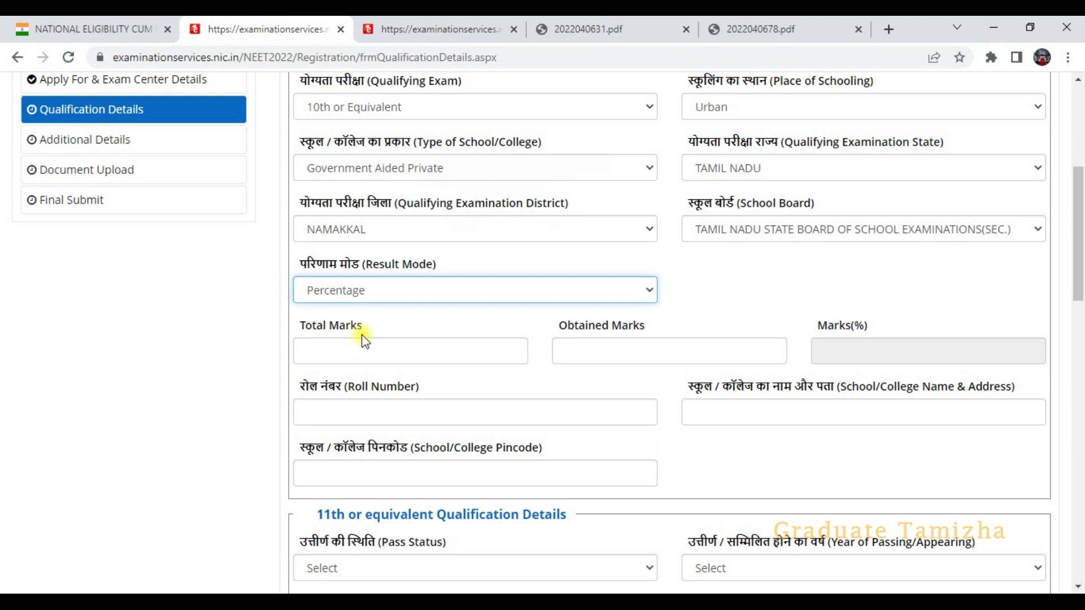
click(382, 351)
text(500)
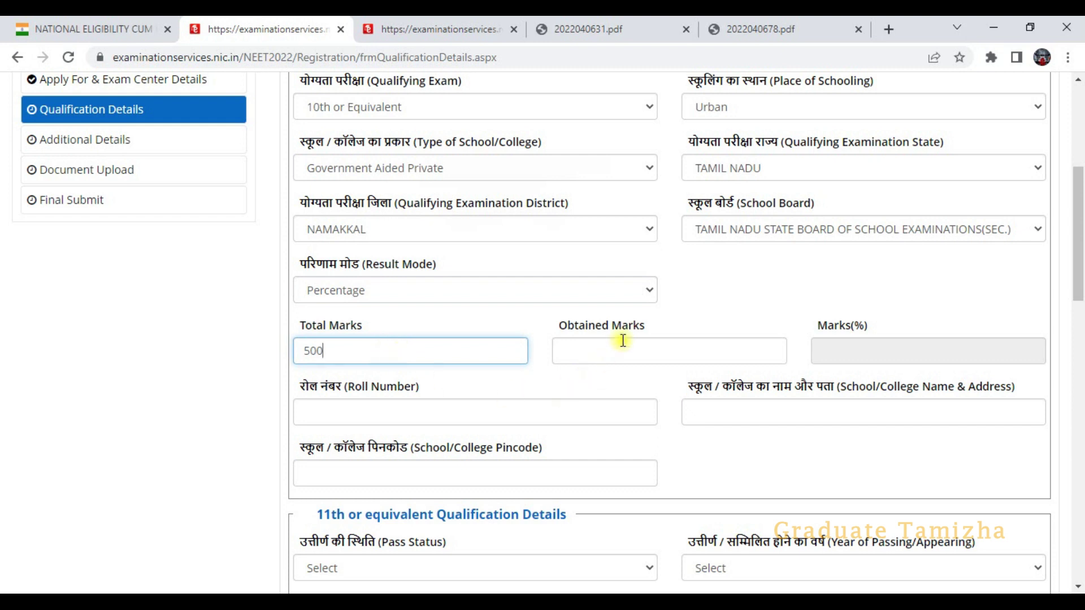
click(621, 346)
text(380)
click(685, 370)
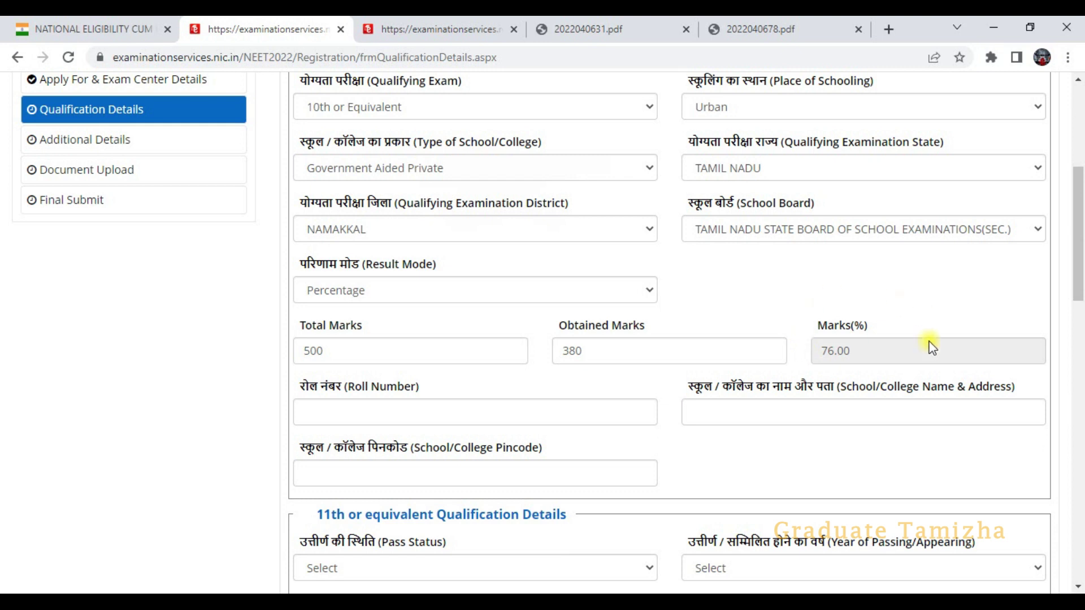
- Enter the 10th roll number, paste the school name and address, and type the school pincode
click(572, 415)
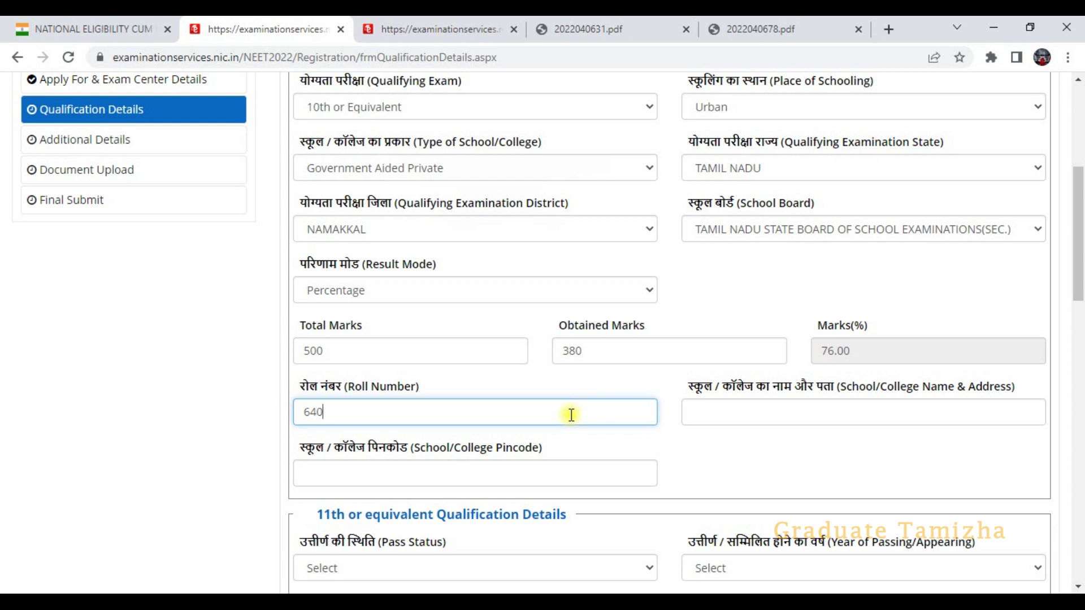
scroll(770, 330, down, 1)
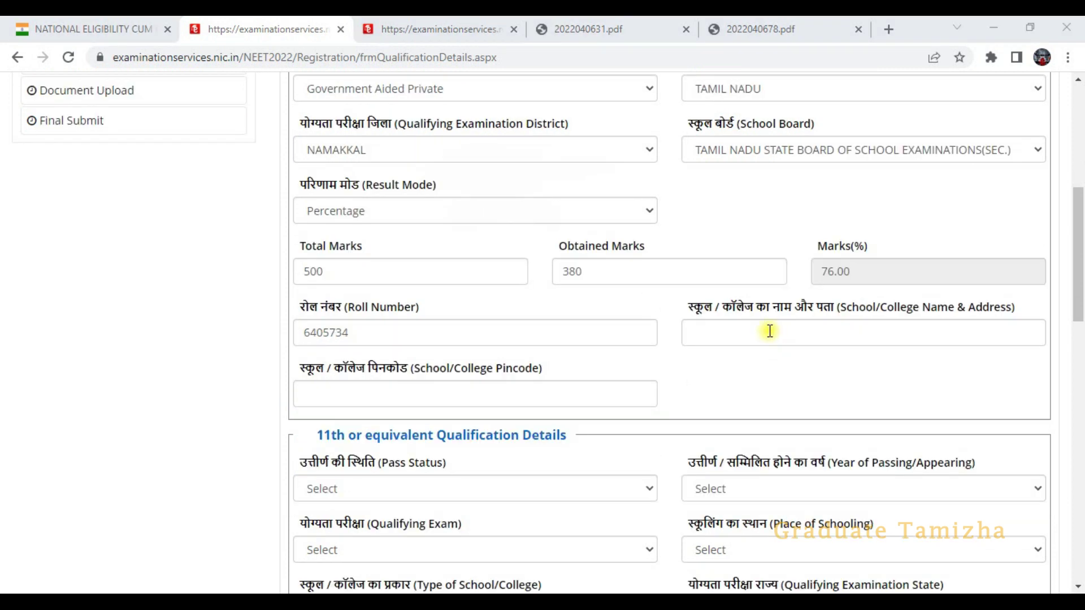
click(770, 330)
text(ST.ANTONYS HIGHER SECONDARY SCHOOL,TIRUCHENGODE)
click(495, 396)
text(937211)
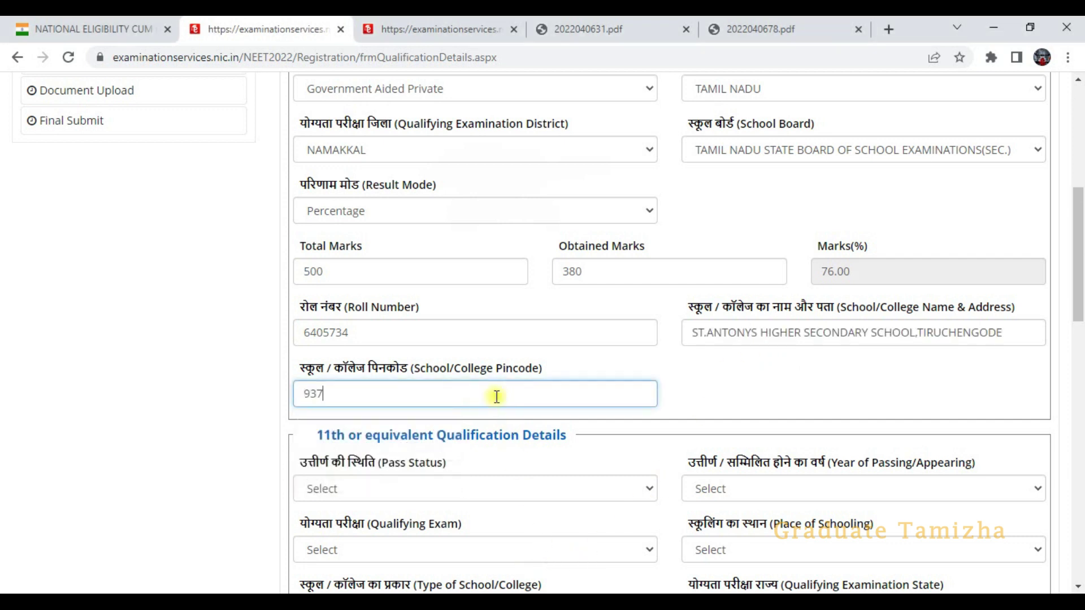
scroll(670, 388, up, 1)
scroll(673, 328, up, 4)
scroll(673, 327, down, 8)
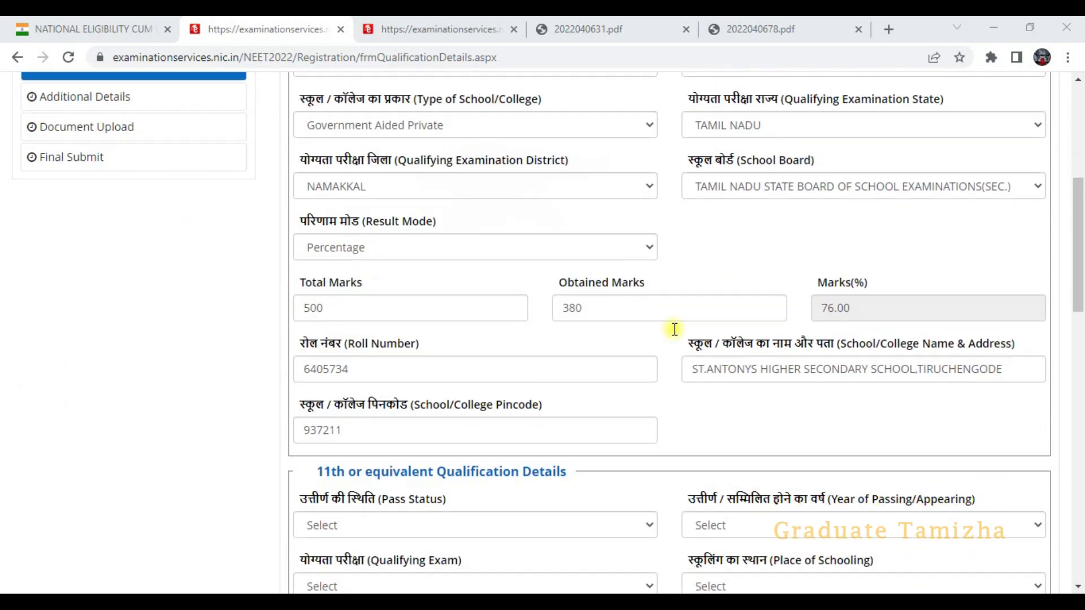
scroll(670, 354, down, 3)
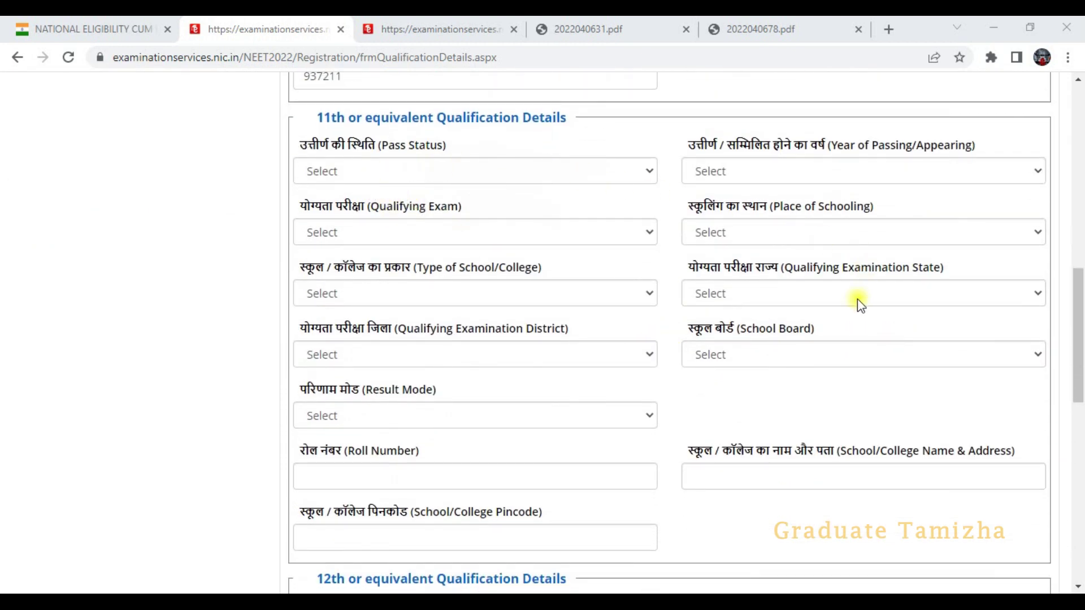
- Mark the 11th qualification as Not Applicable
click(546, 175)
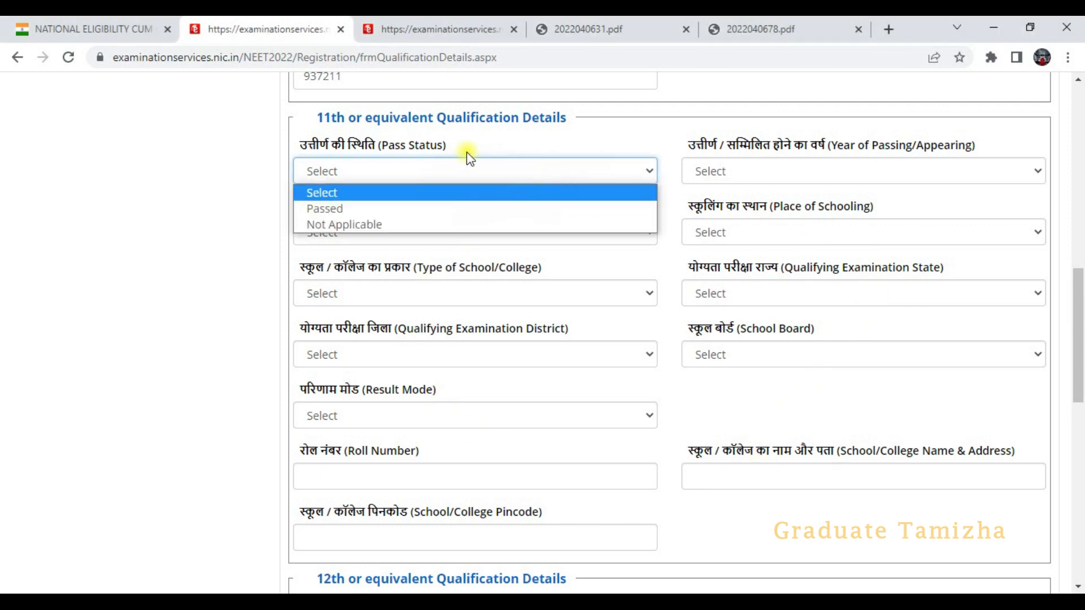
click(337, 222)
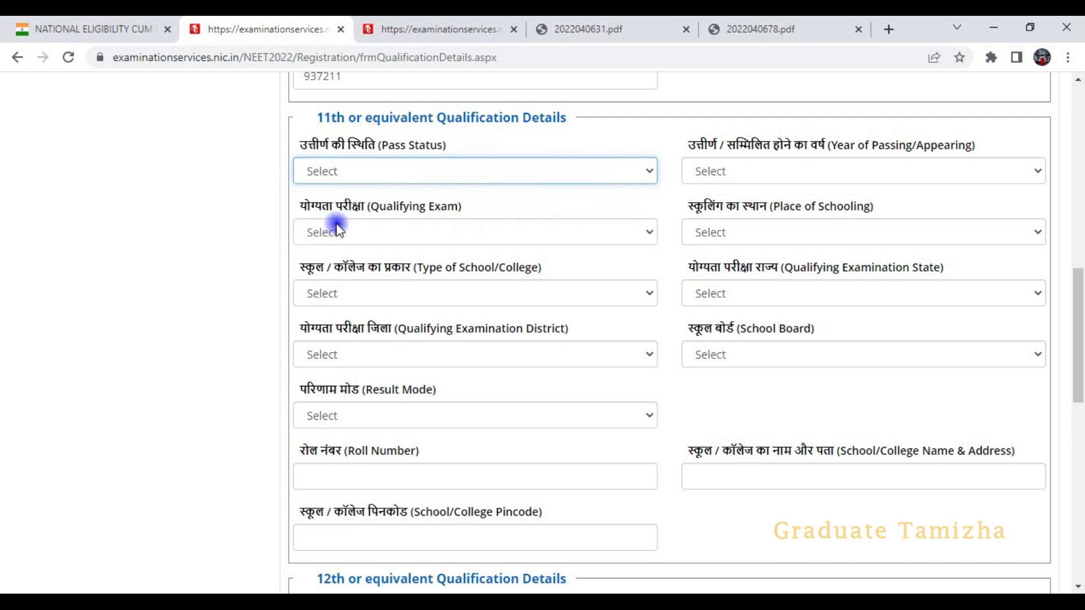
scroll(536, 285, down, 1)
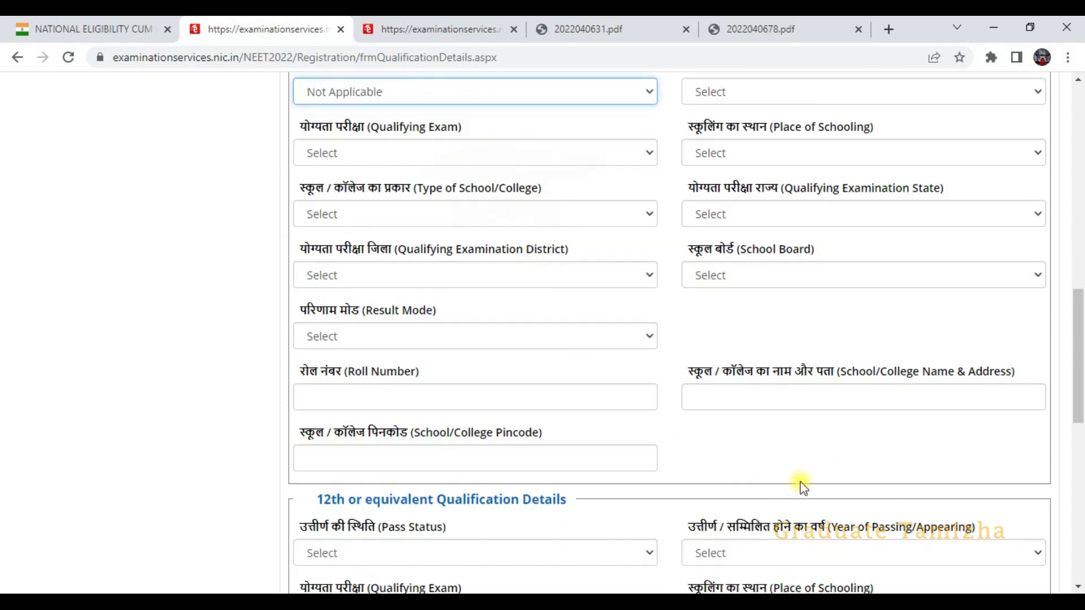
scroll(439, 336, down, 4)
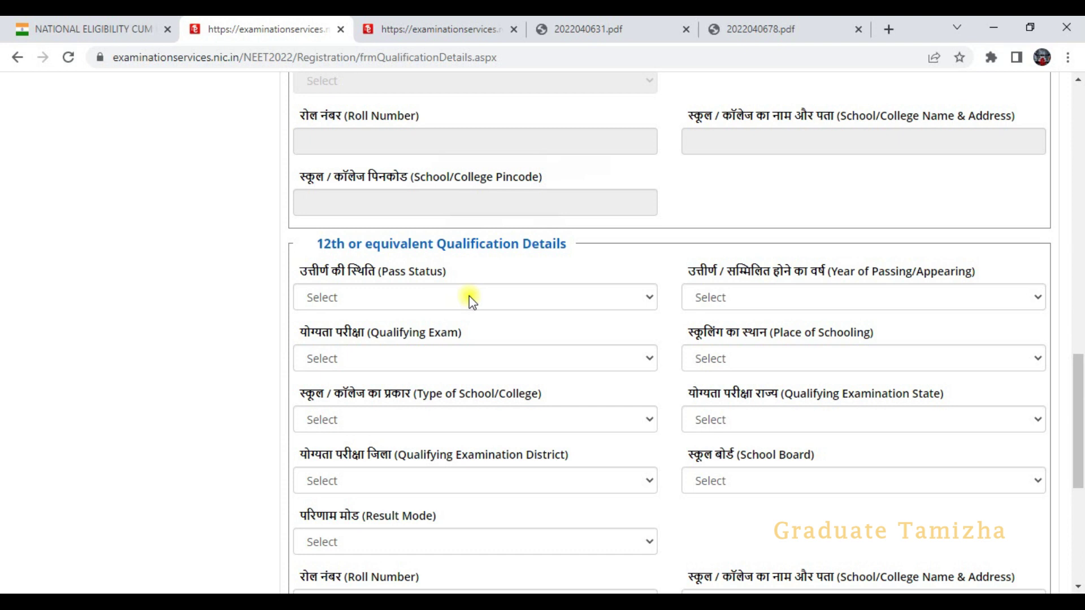
- Mark the 12th as Passed with its passing year and CODE: 02, then bring up the PDF
click(469, 297)
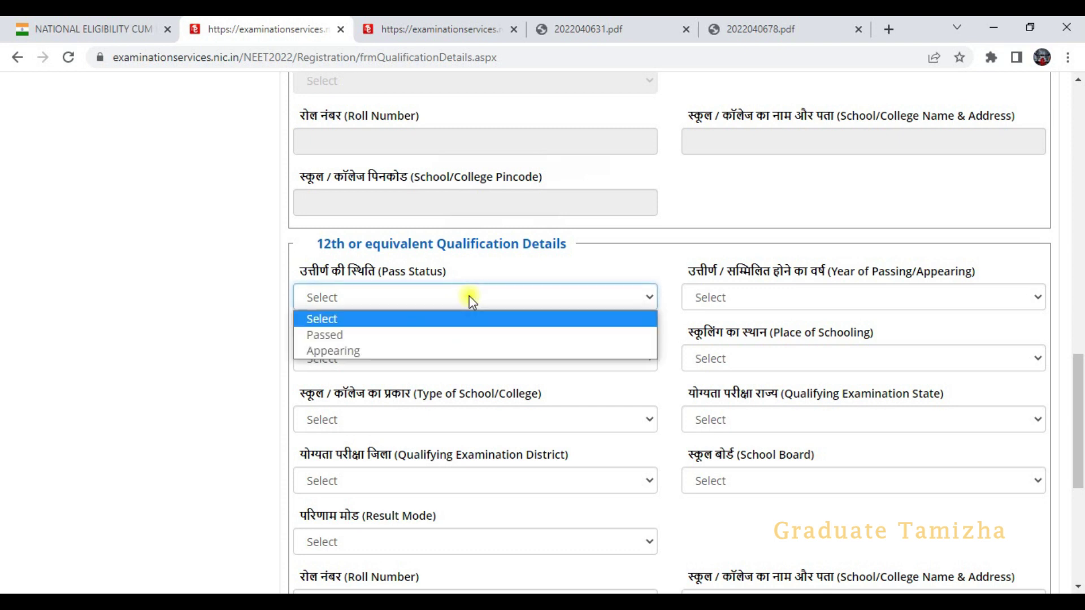
click(393, 334)
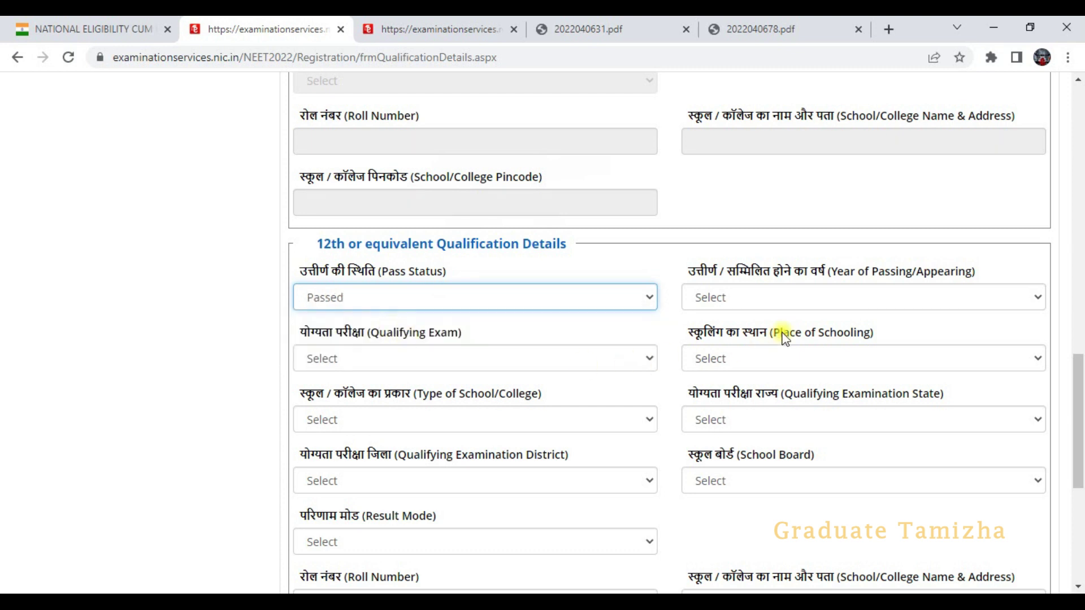
click(794, 300)
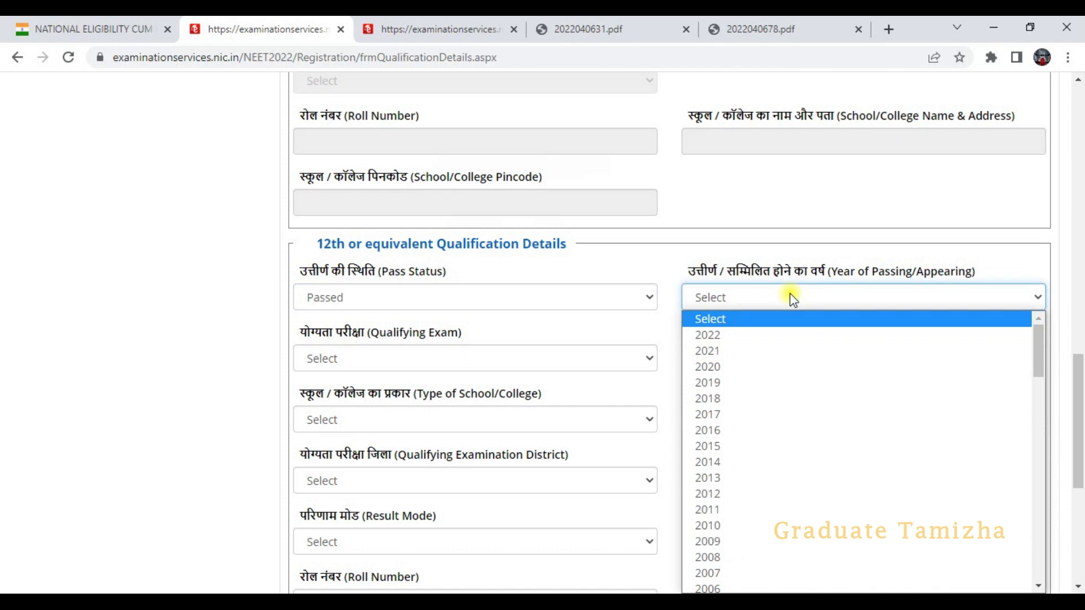
click(723, 349)
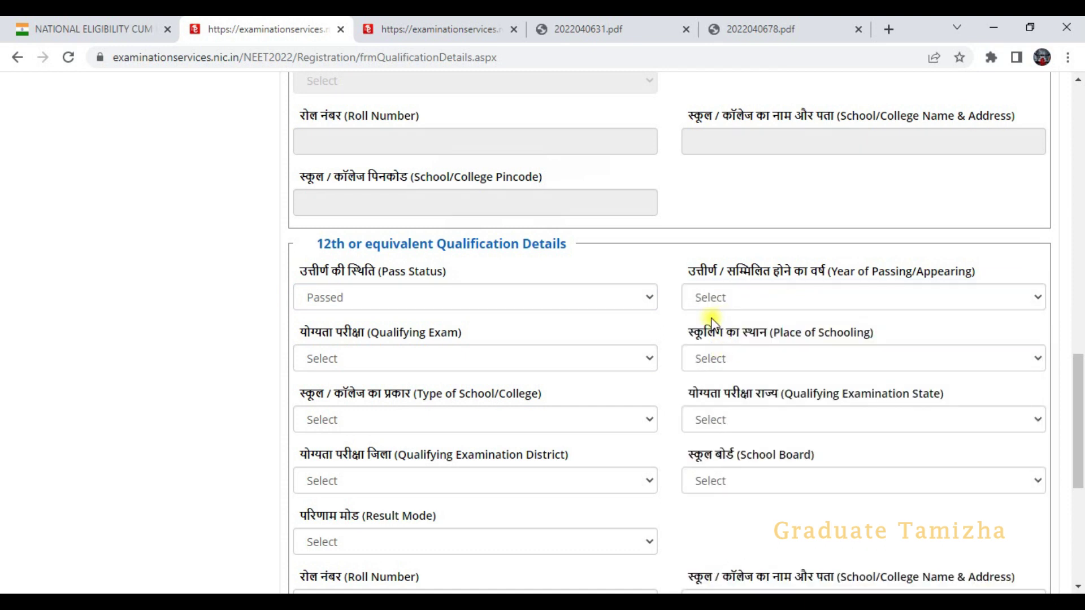
click(543, 357)
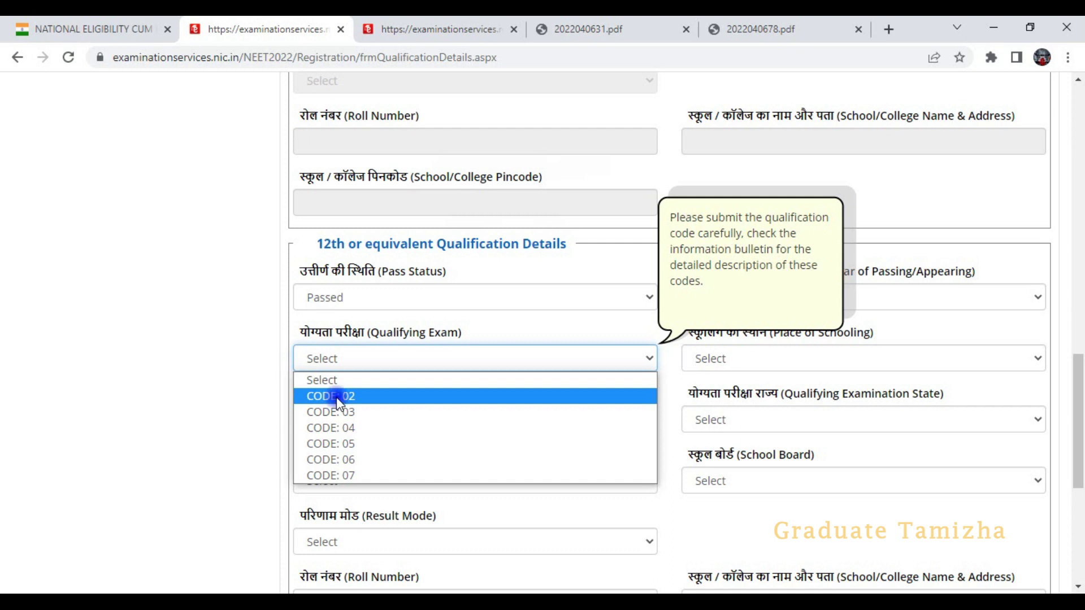
click(337, 398)
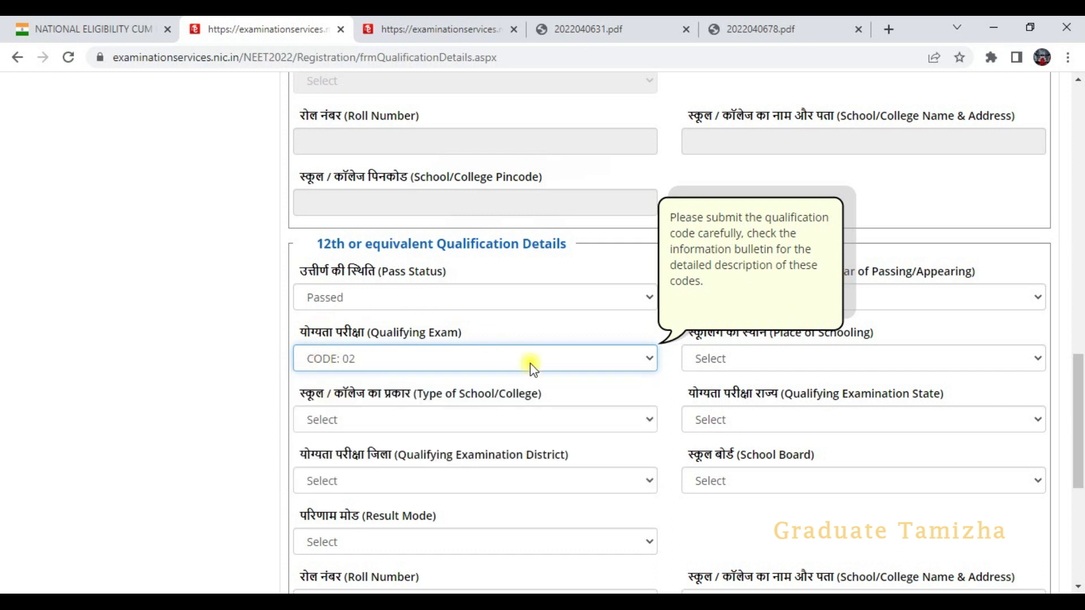
key(alt+Tab)
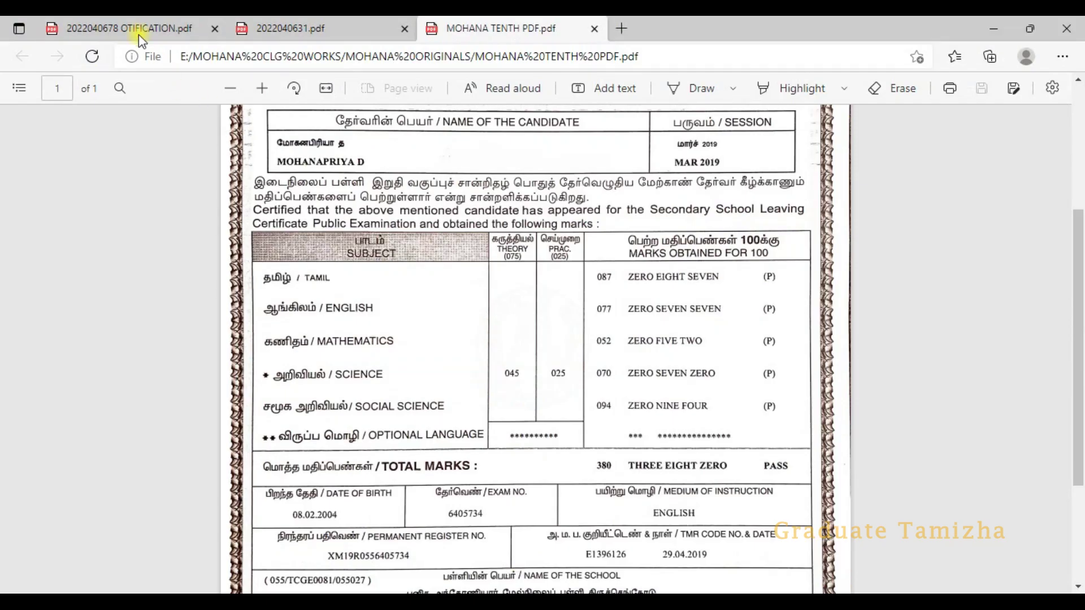
- Review the CODE: 01–04 qualifying exam descriptions in the information bulletin PDF, then return to the form
click(137, 35)
scroll(649, 441, down, 10)
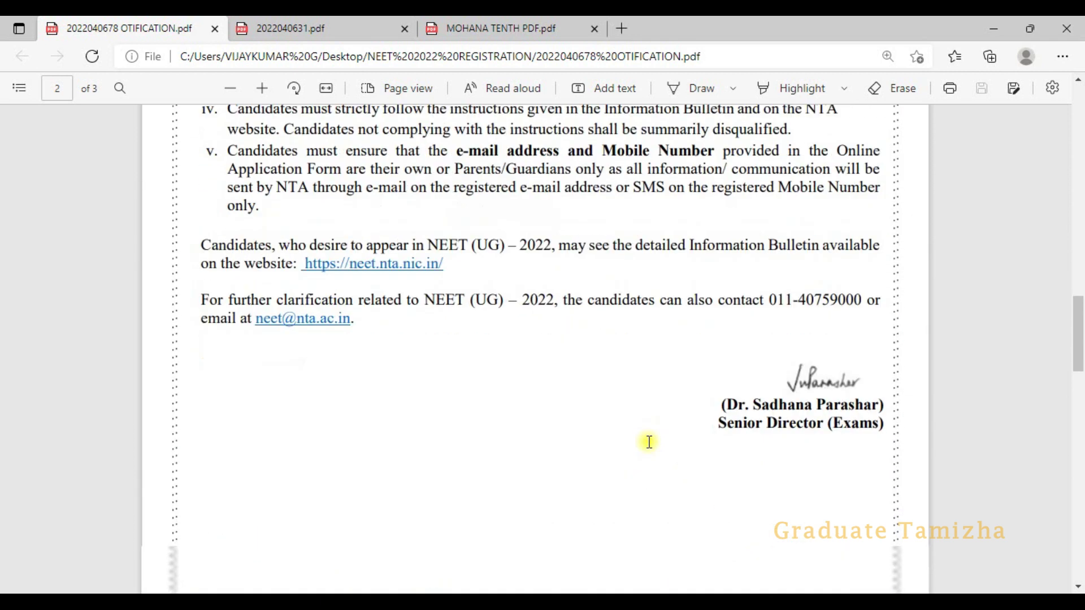
click(325, 26)
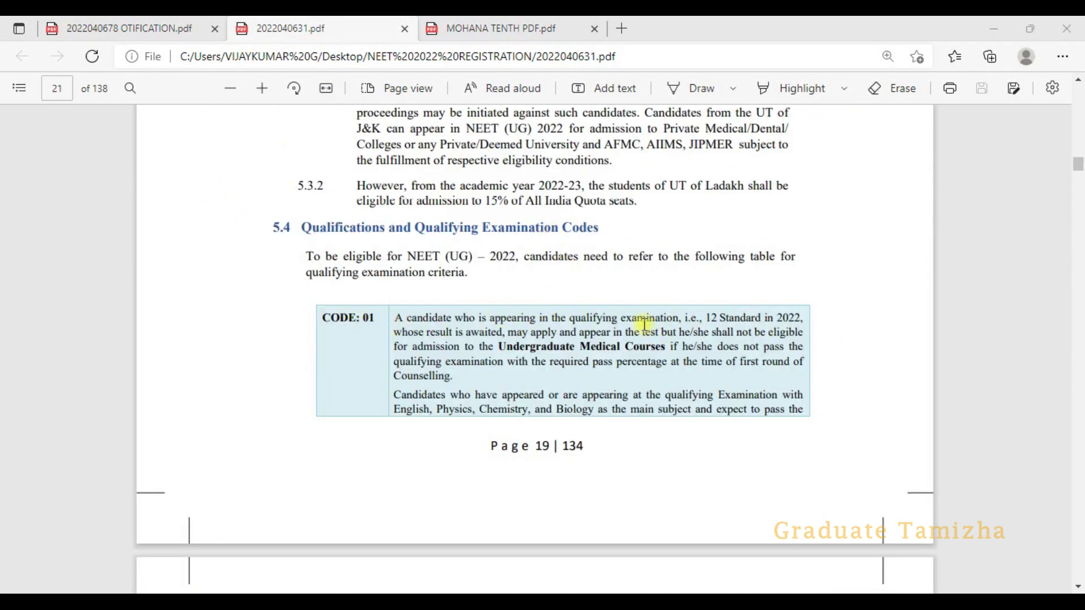
scroll(643, 333, down, 8)
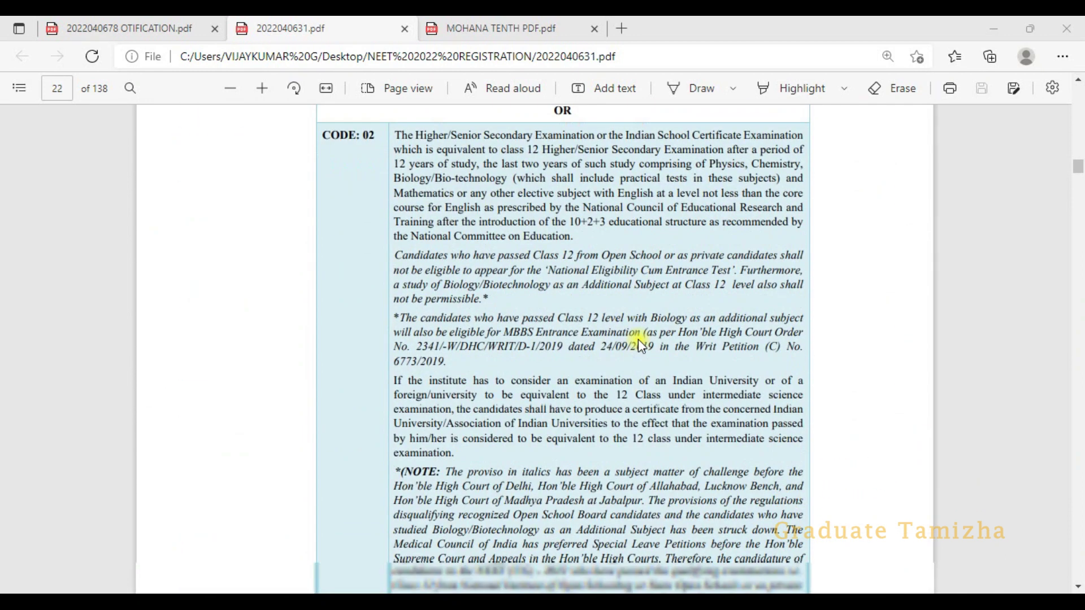
scroll(640, 343, down, 9)
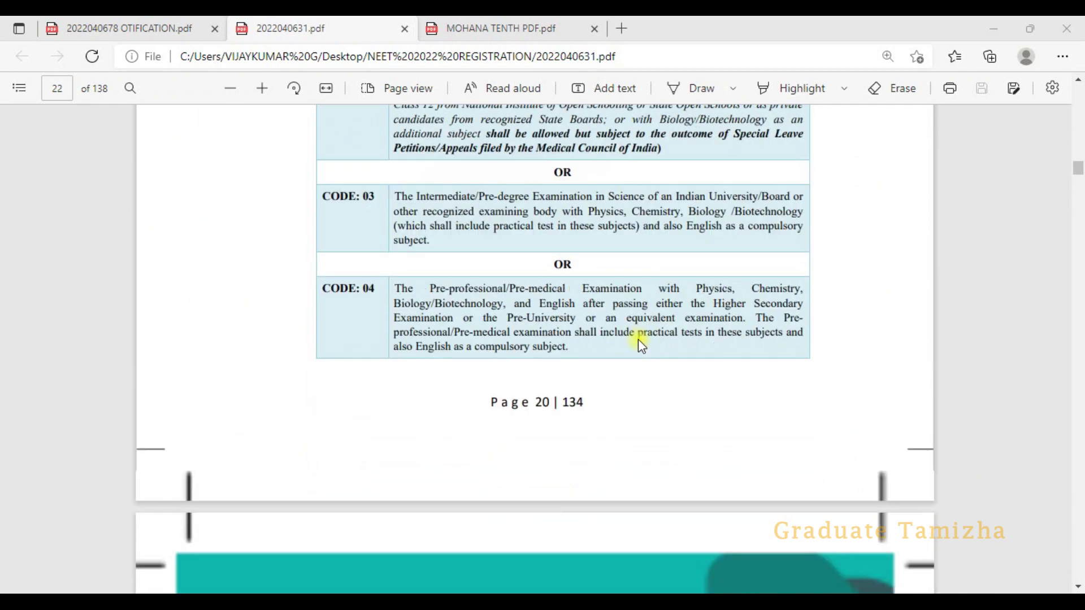
scroll(640, 343, down, 5)
scroll(639, 339, up, 6)
key(alt+Tab)
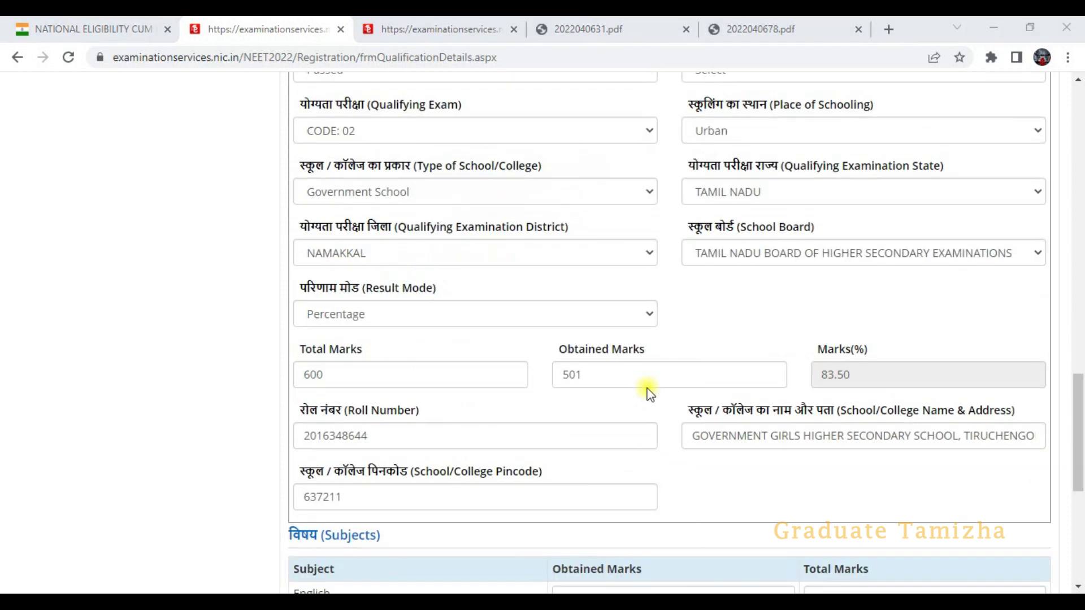
- Scroll down past the 12th subject marks and begin entering the security pin
scroll(649, 394, down, 1)
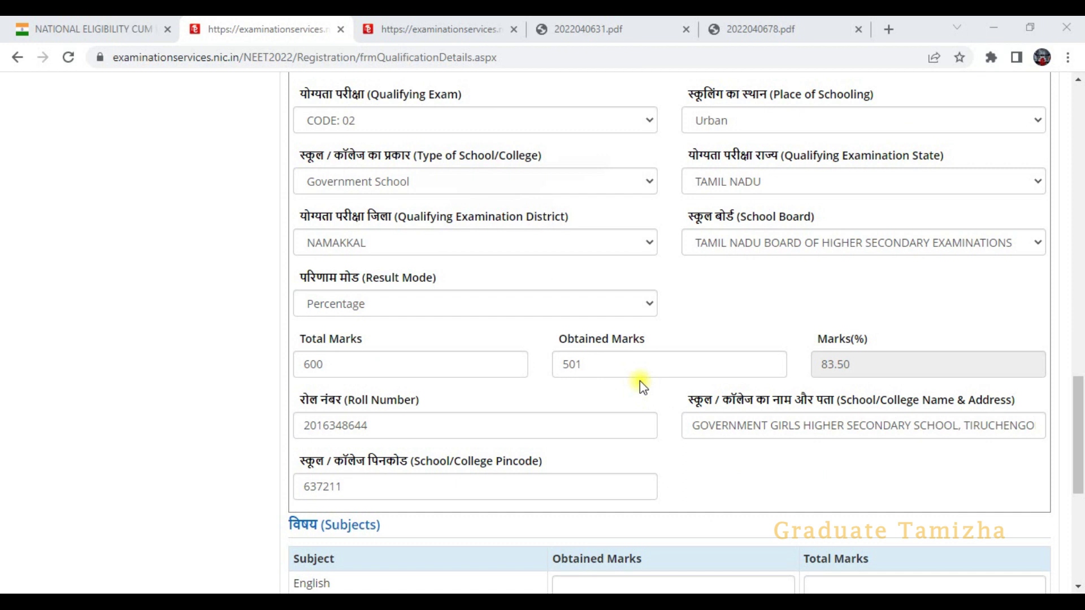
scroll(639, 301, down, 4)
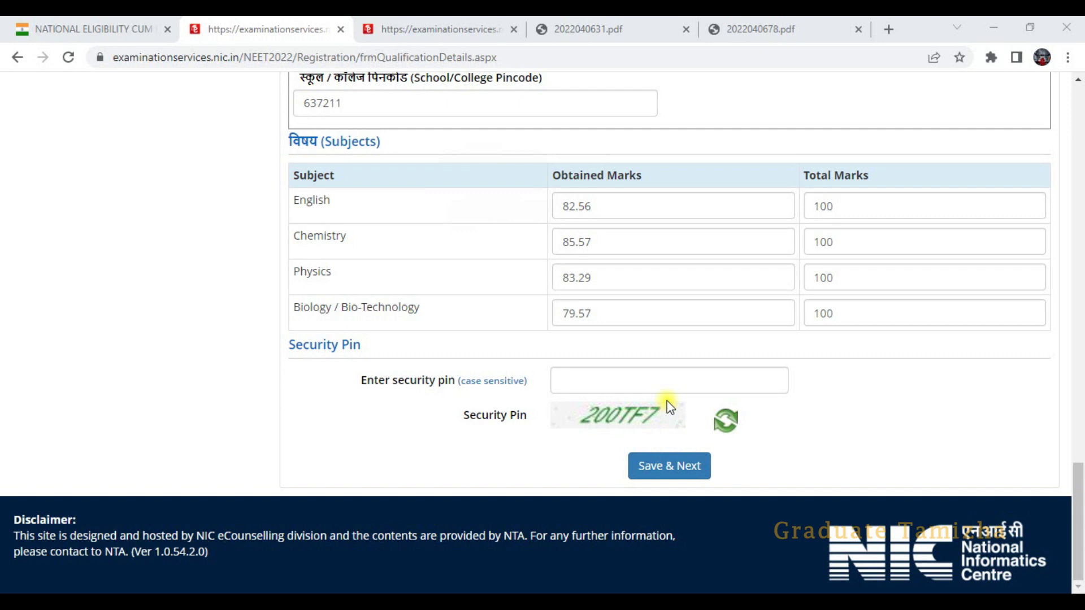
click(678, 383)
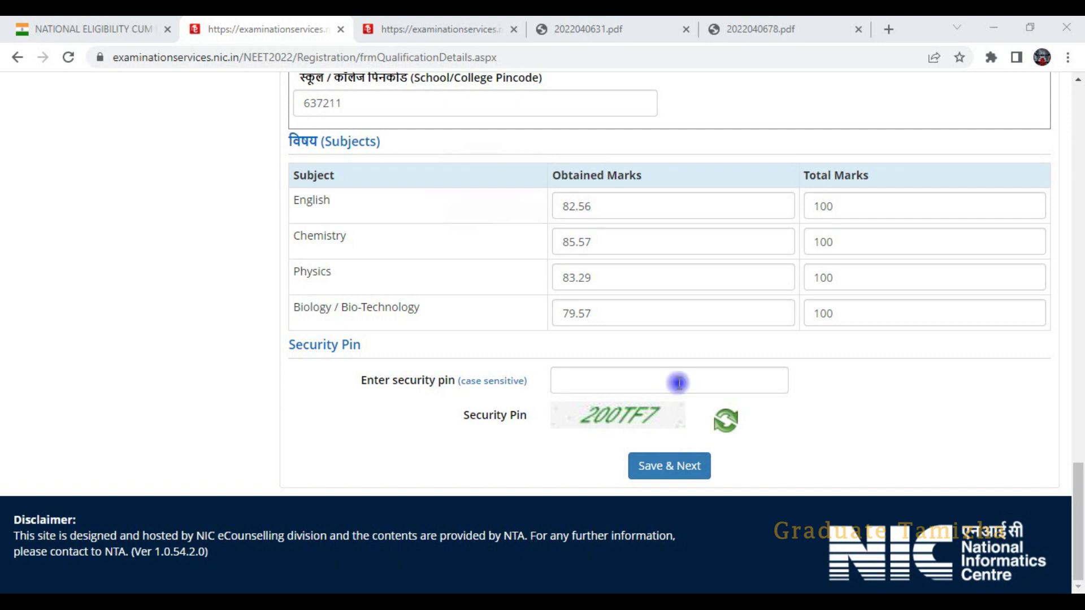
text(2)
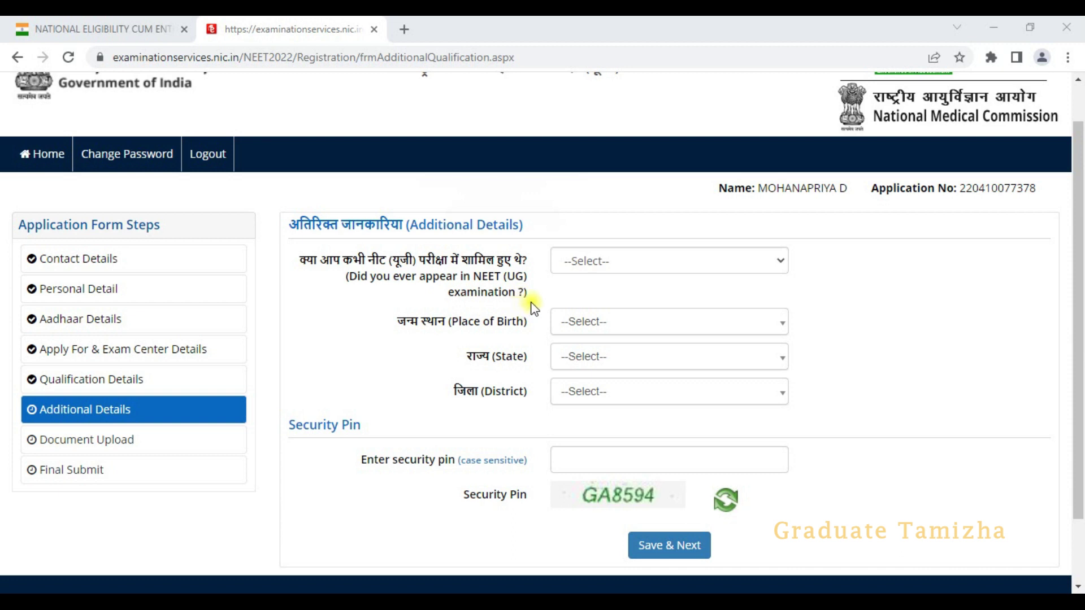
- Answer No to previous NEET appearance and set the birth country to India
click(592, 262)
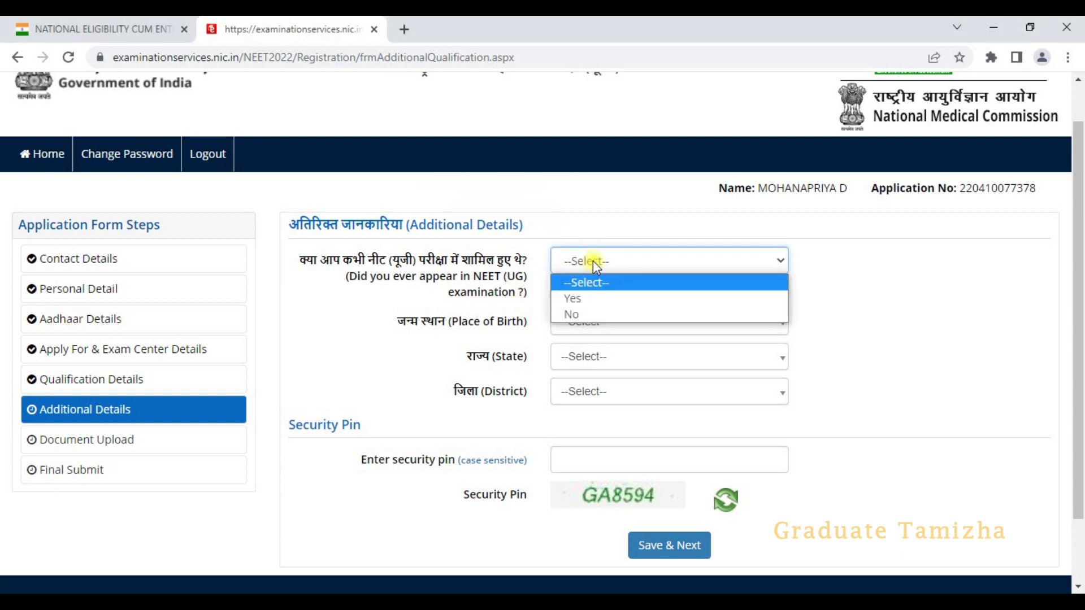
click(560, 315)
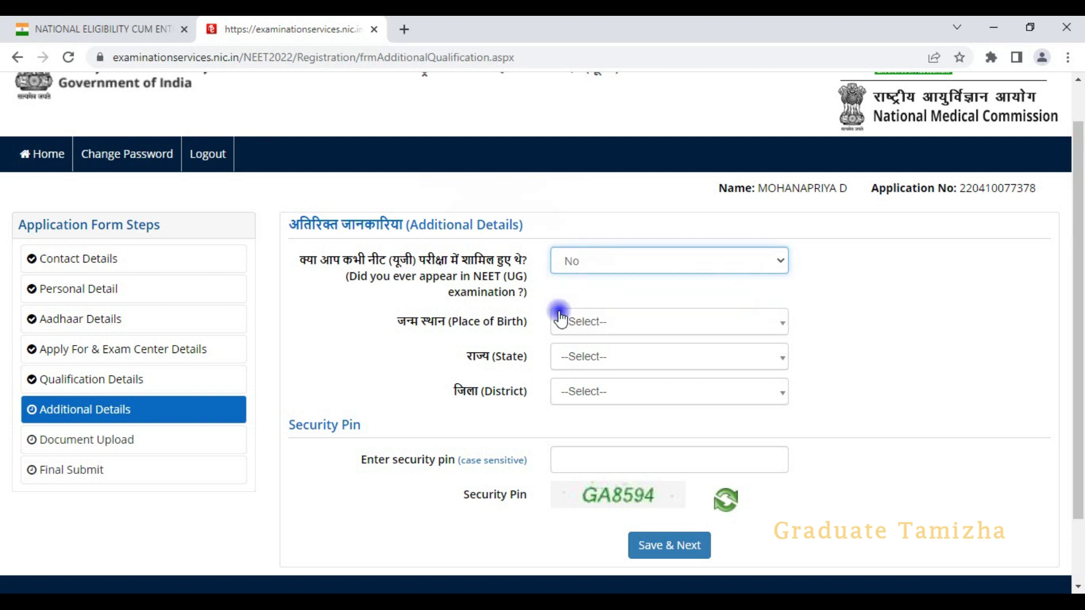
click(559, 319)
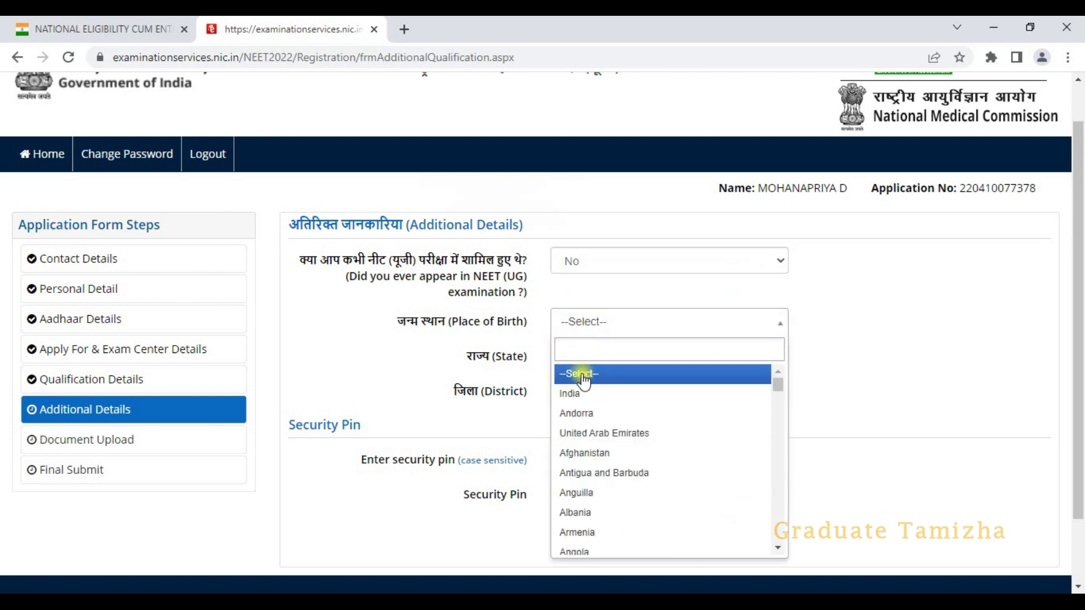
click(569, 392)
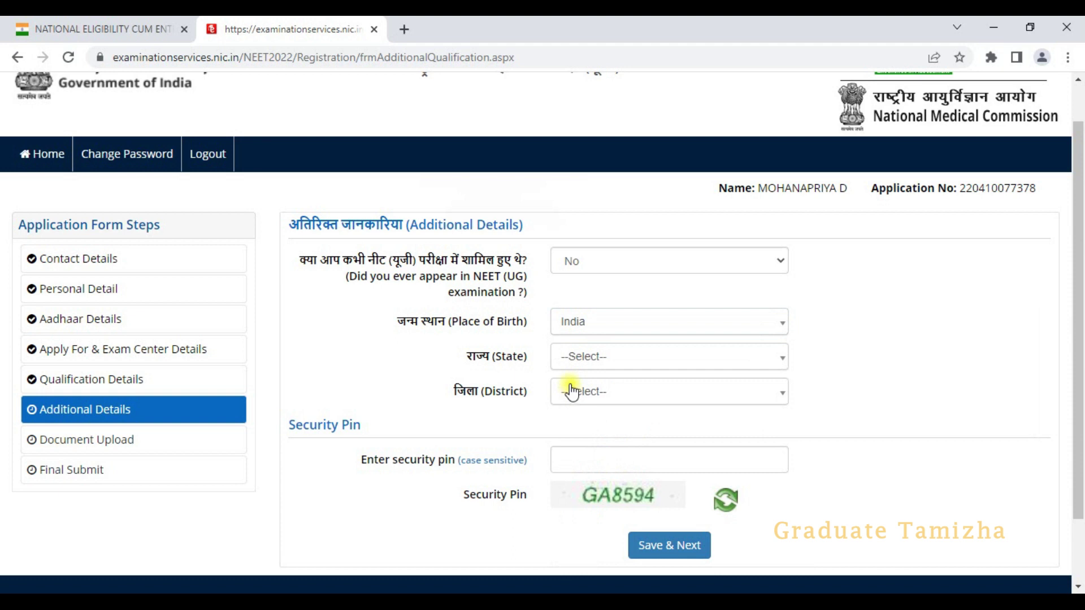
- Set the birthplace state to TAMIL NADU and district to NAMAKKAL
click(601, 355)
scroll(598, 450, down, 4)
scroll(590, 467, down, 6)
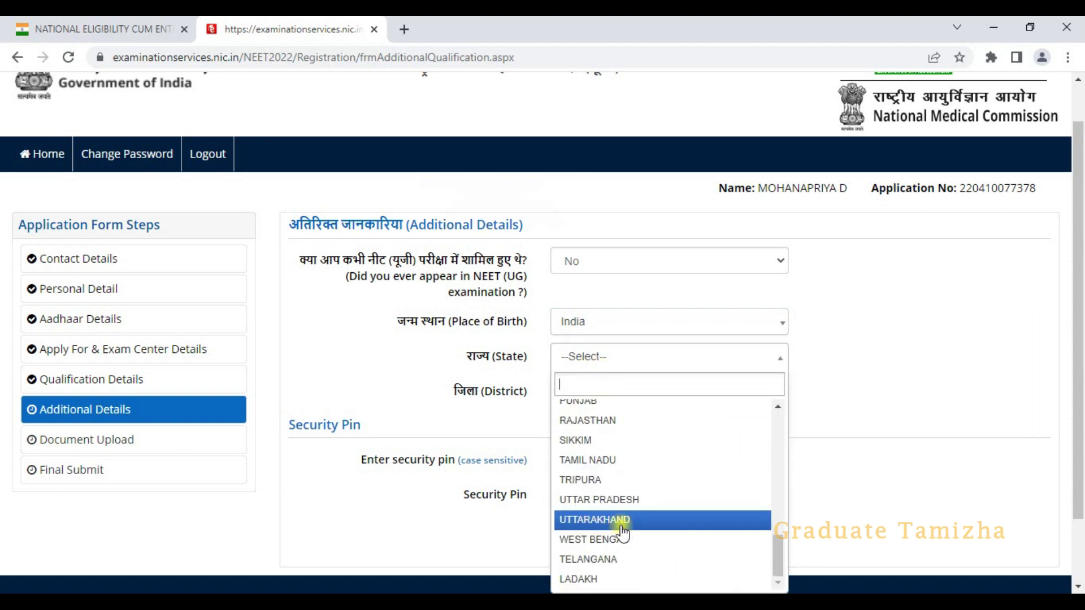
scroll(608, 531, up, 3)
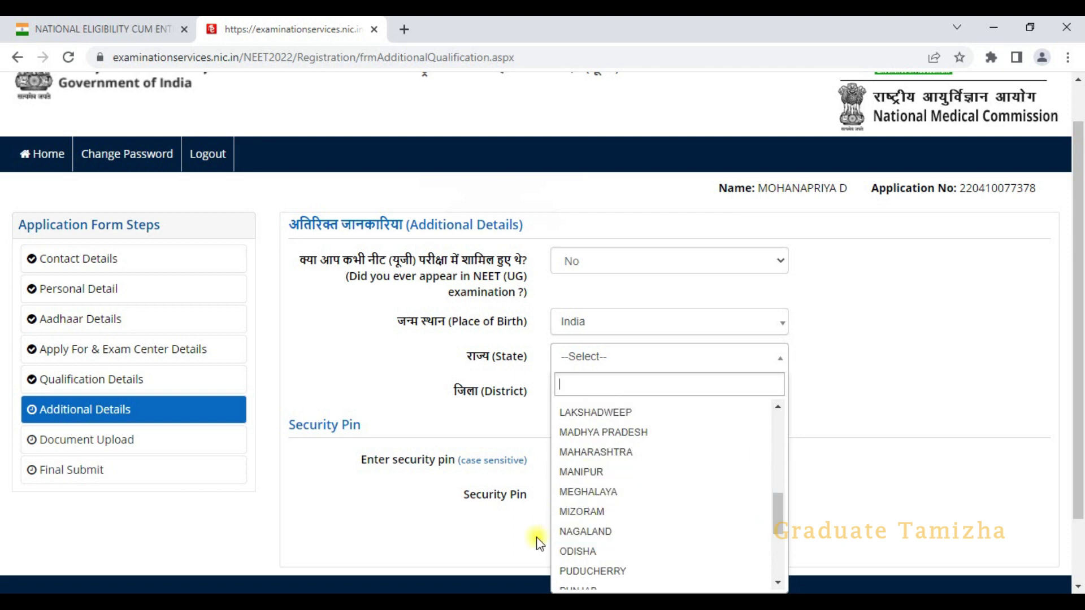
text(tamil)
key(Return)
click(609, 391)
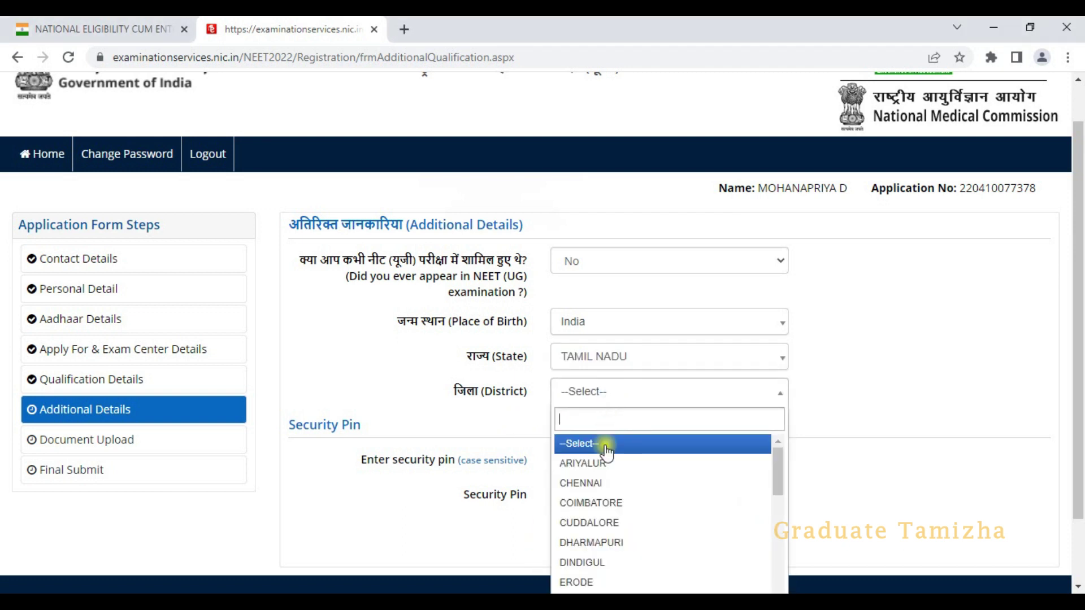
scroll(590, 486, down, 3)
scroll(590, 508, down, 1)
click(585, 533)
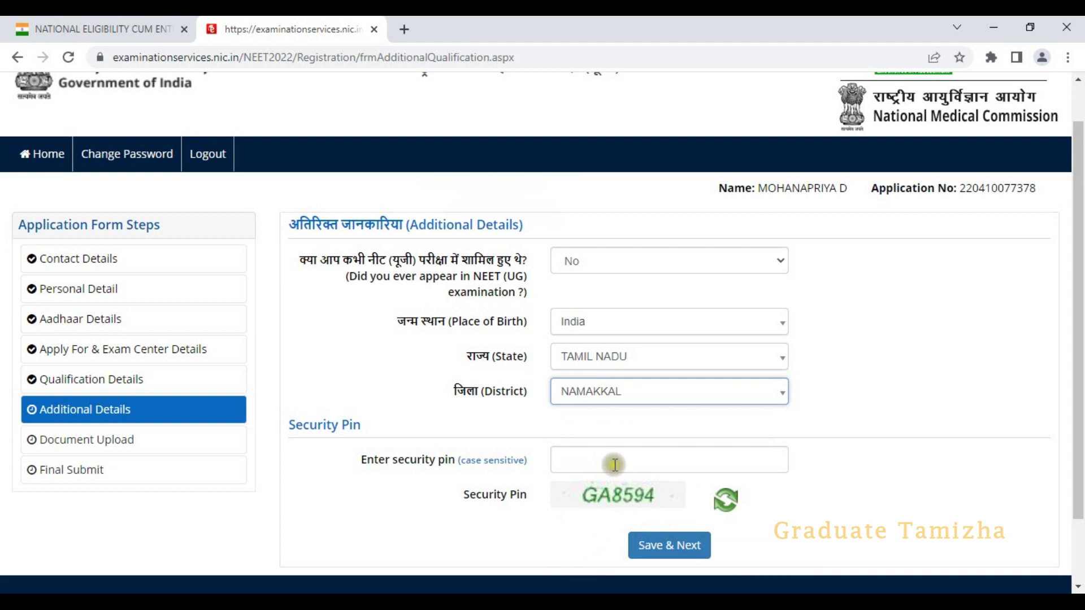
- Enter the security pin and save the additional details, confirming with Yes
click(624, 468)
text(GA8)
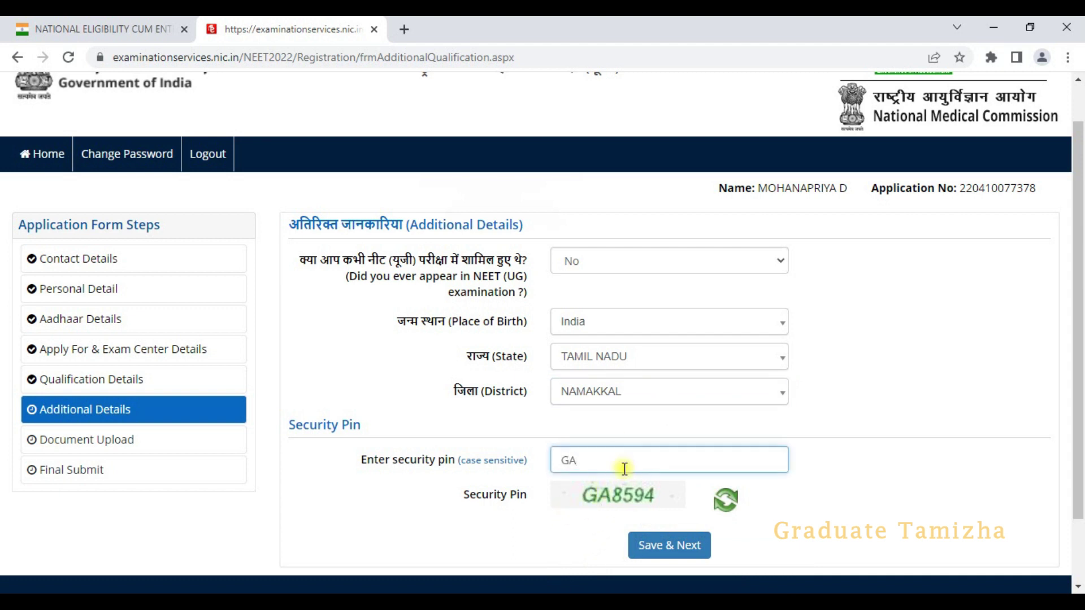
text(594)
key(Return)
click(517, 373)
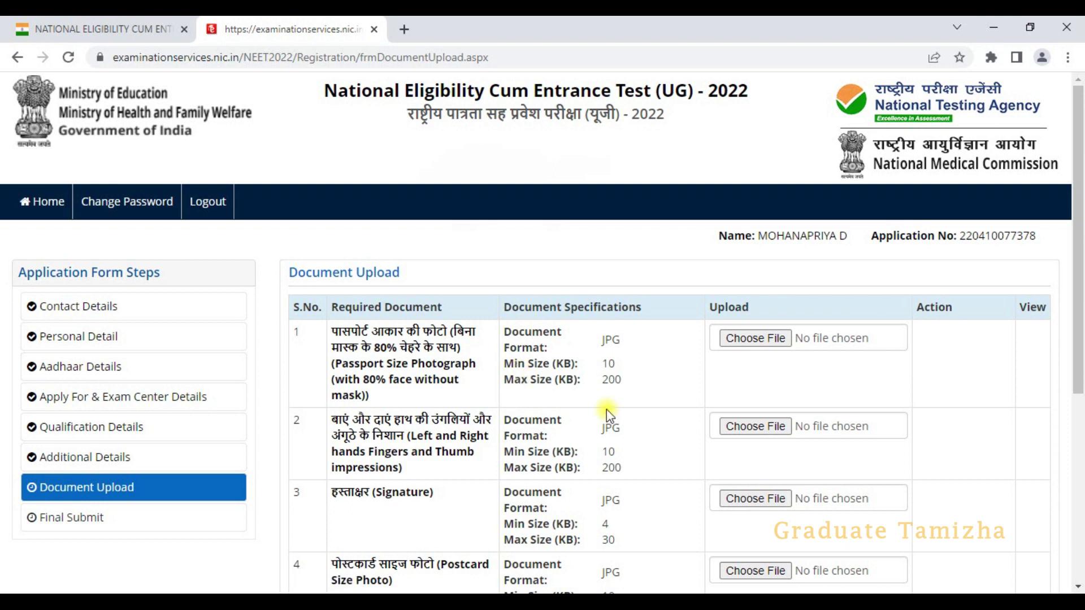
scroll(546, 371, down, 5)
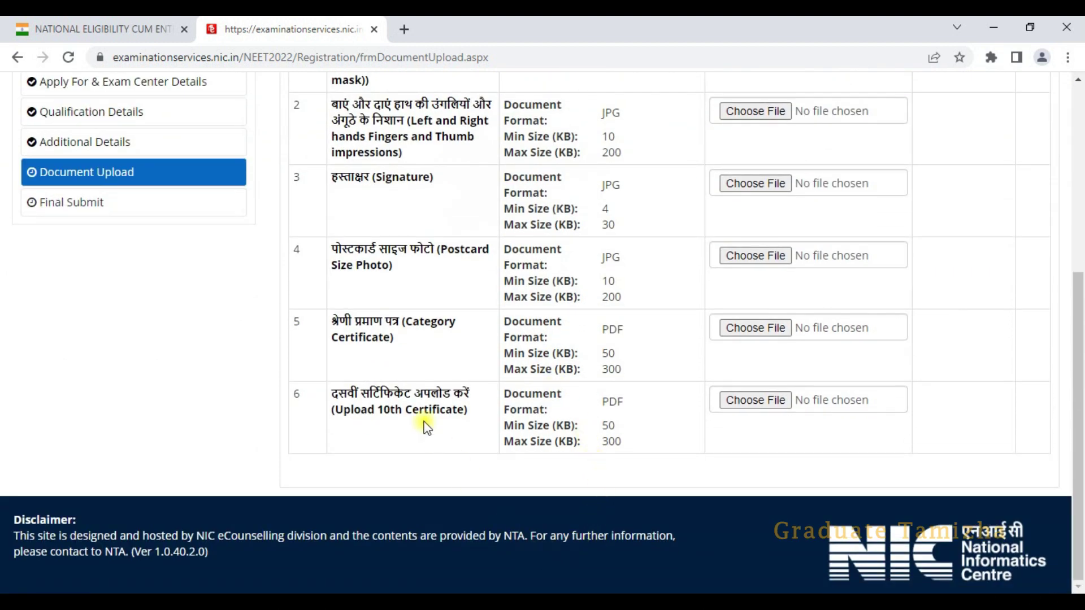
scroll(425, 427, up, 4)
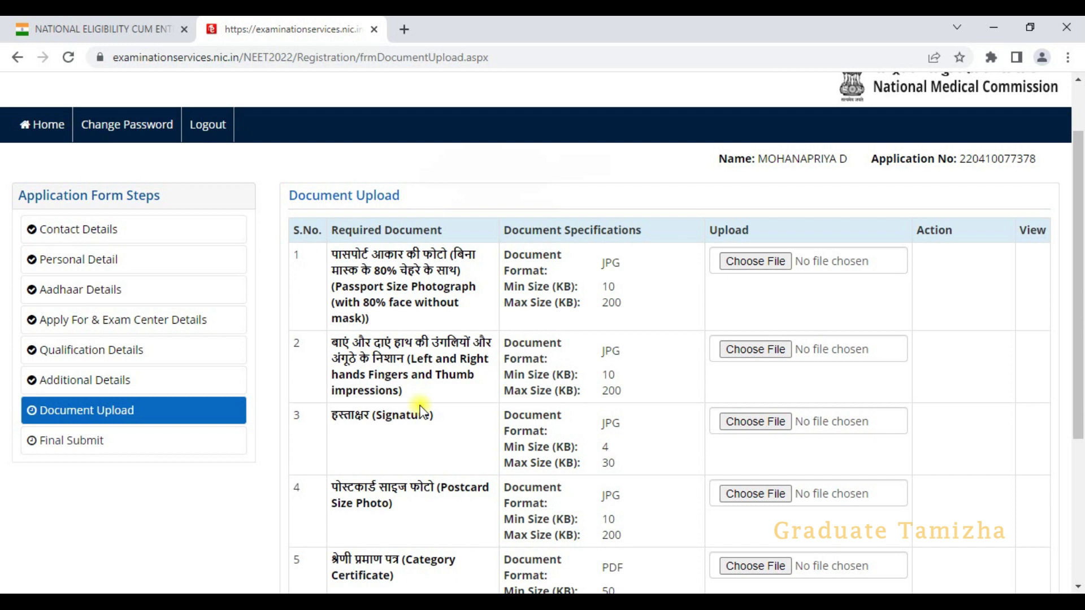
scroll(429, 453, down, 1)
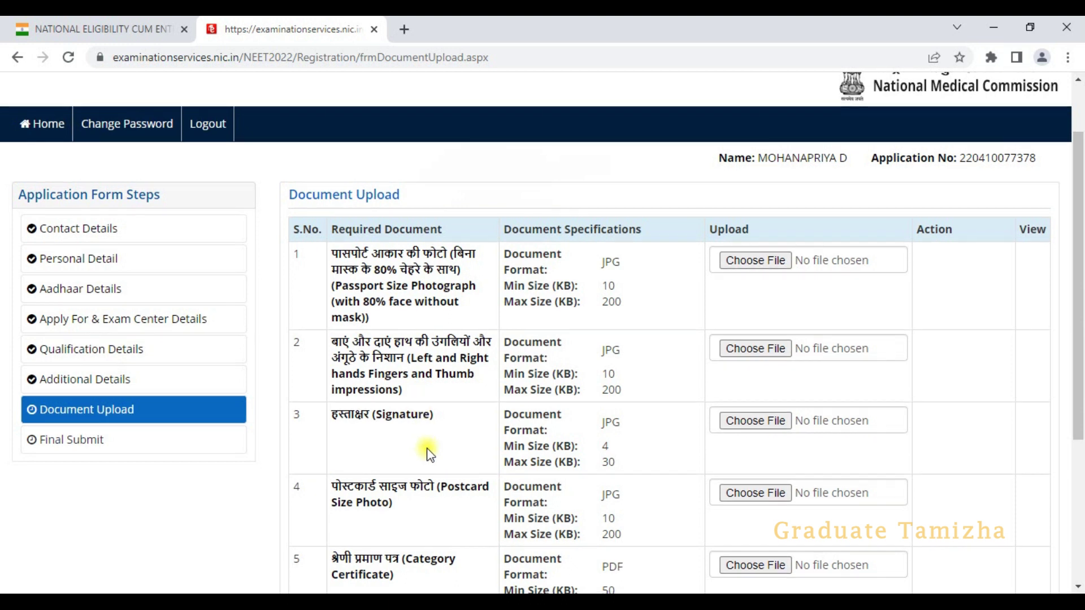
scroll(430, 454, down, 1)
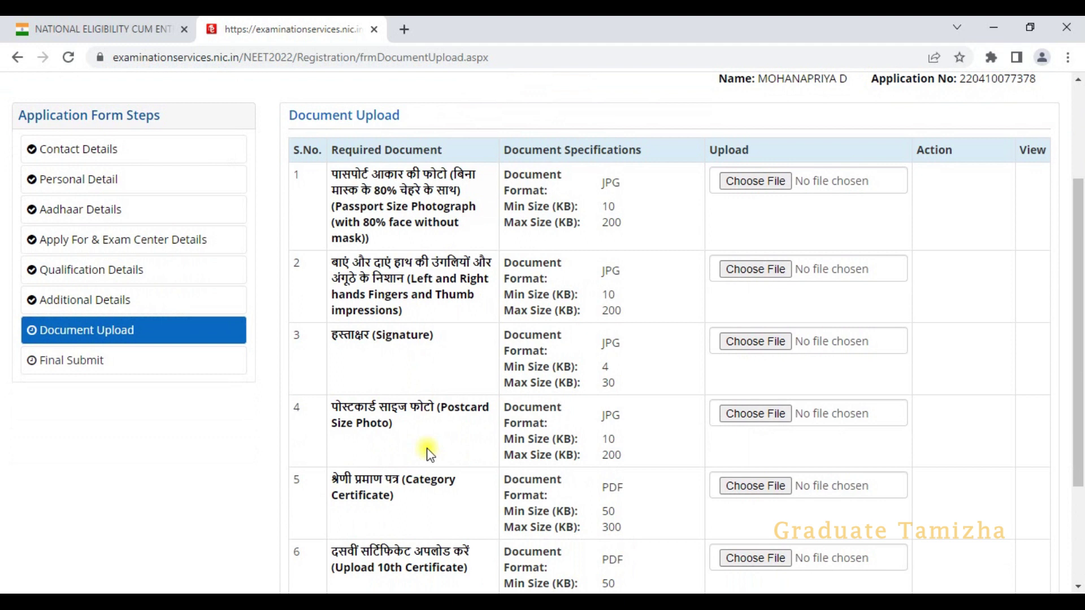
scroll(429, 453, down, 1)
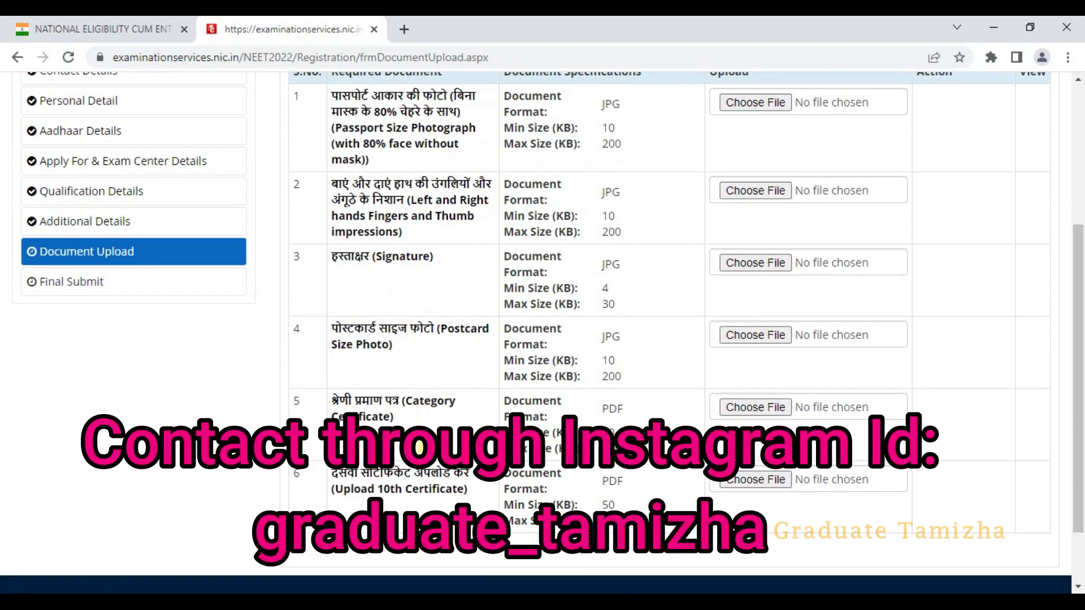
scroll(418, 448, down, 1)
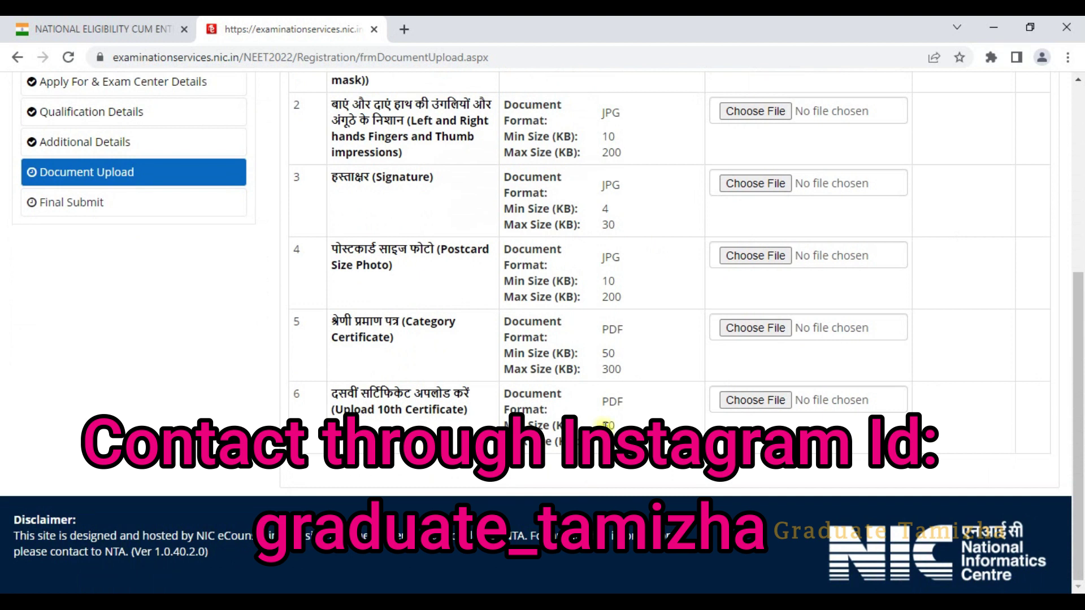
scroll(638, 417, up, 3)
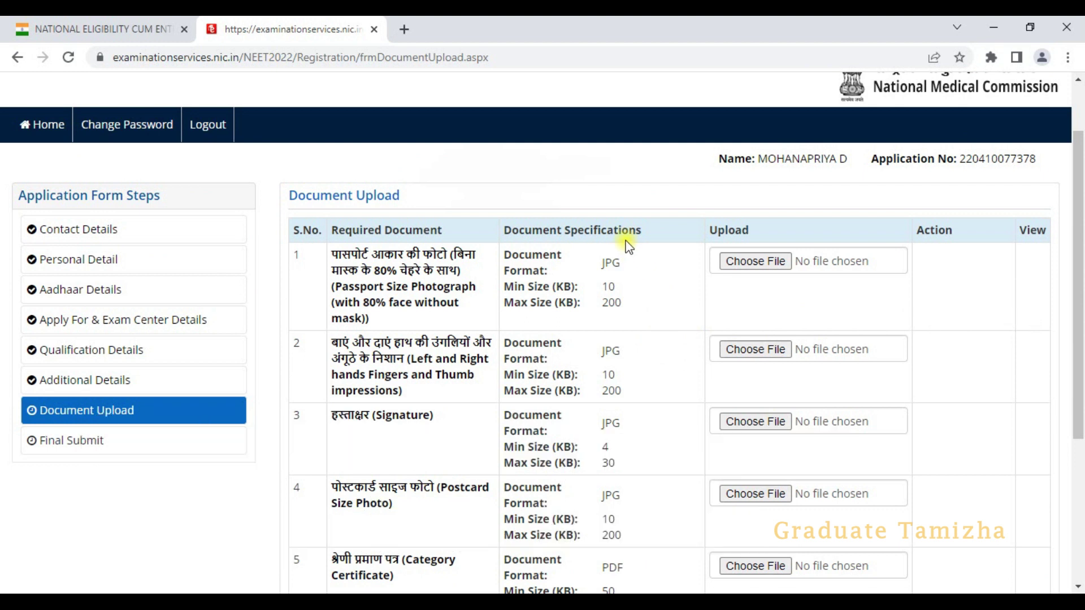
scroll(642, 407, down, 3)
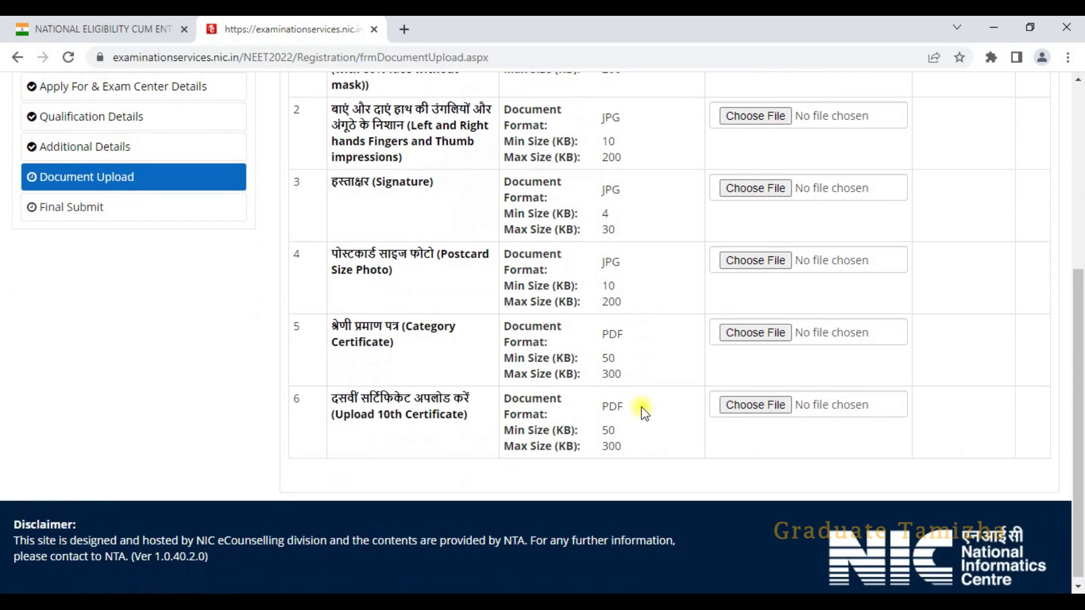
scroll(643, 413, up, 4)
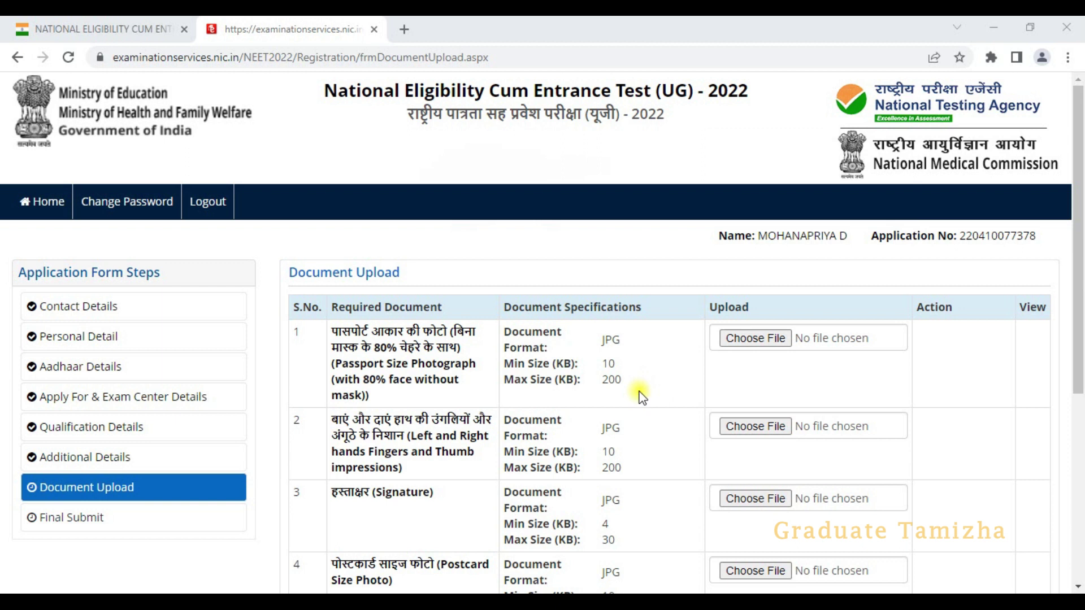
scroll(666, 490, down, 2)
scroll(666, 489, down, 1)
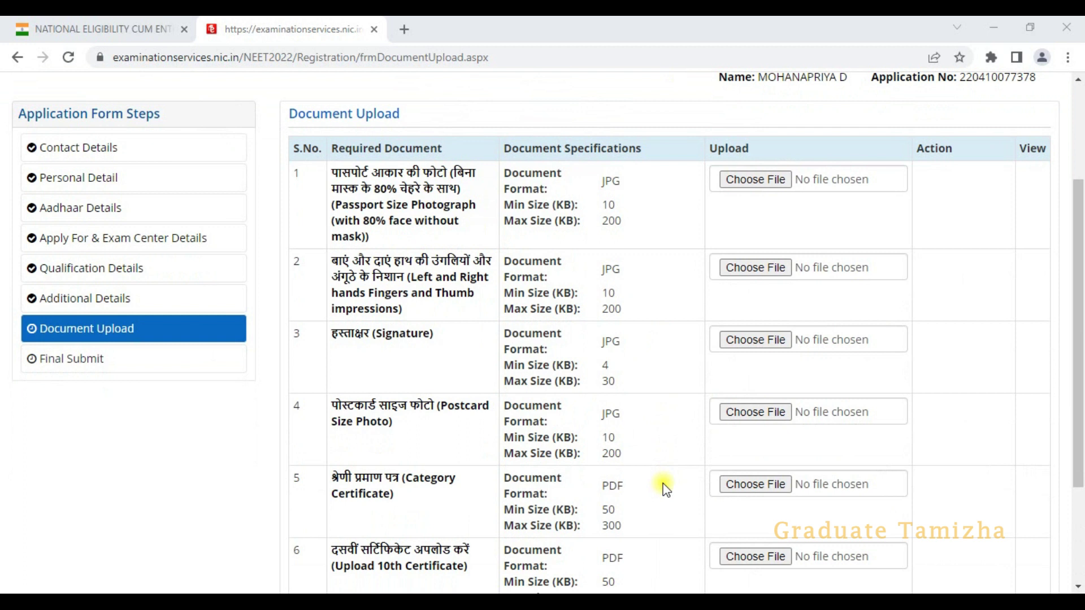
scroll(663, 488, down, 1)
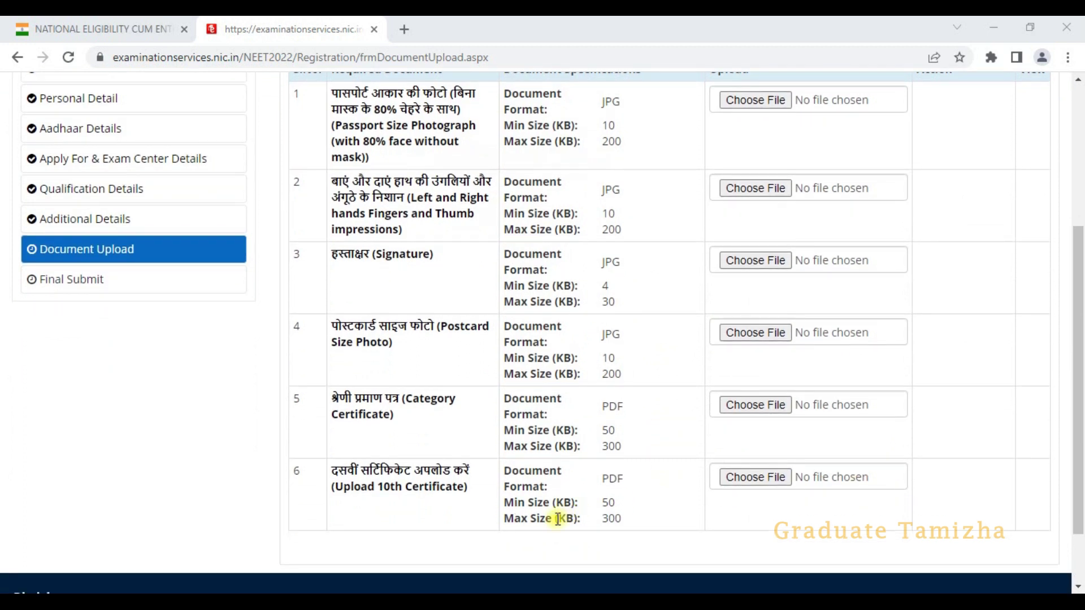
scroll(770, 384, up, 2)
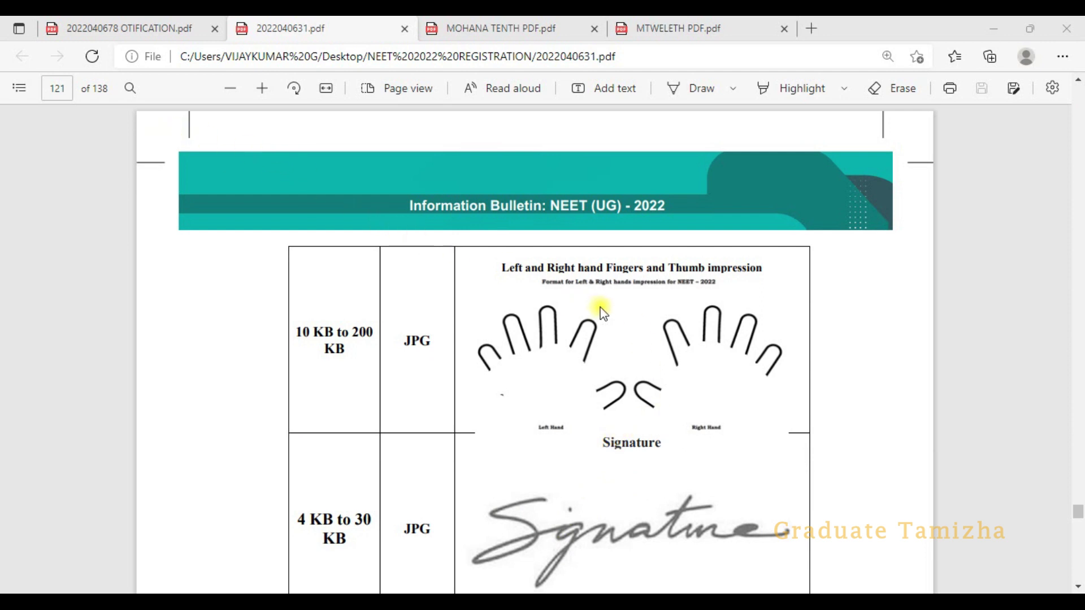
- Scroll the bulletin PDF to page 120, Appendix-XXIII, showing the 10–200 KB JPG passport photo sample
scroll(606, 317, down, 1)
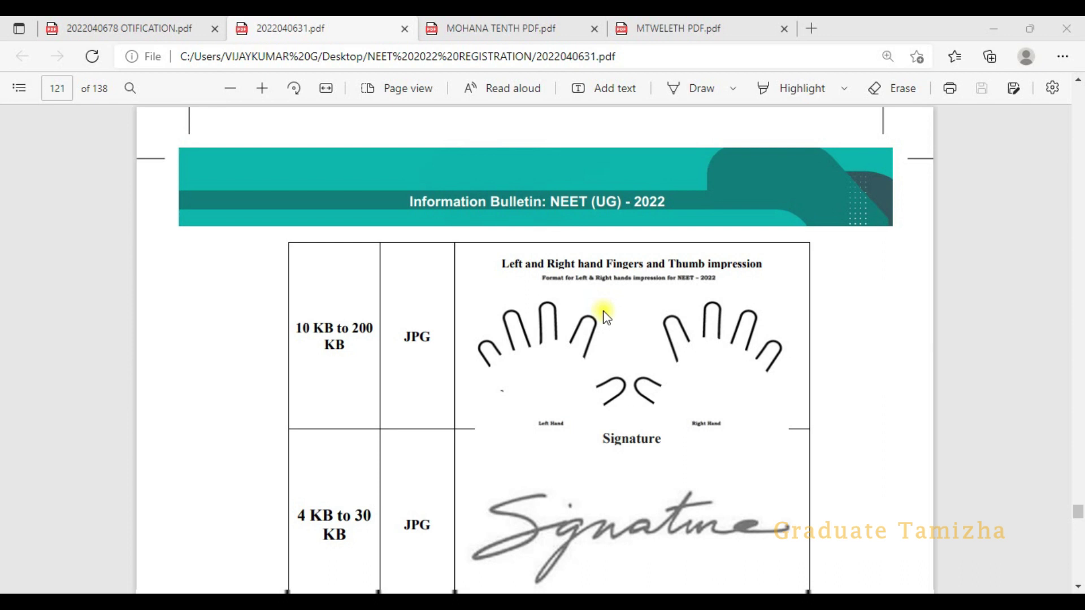
scroll(606, 317, down, 4)
scroll(606, 317, up, 3)
scroll(604, 313, up, 15)
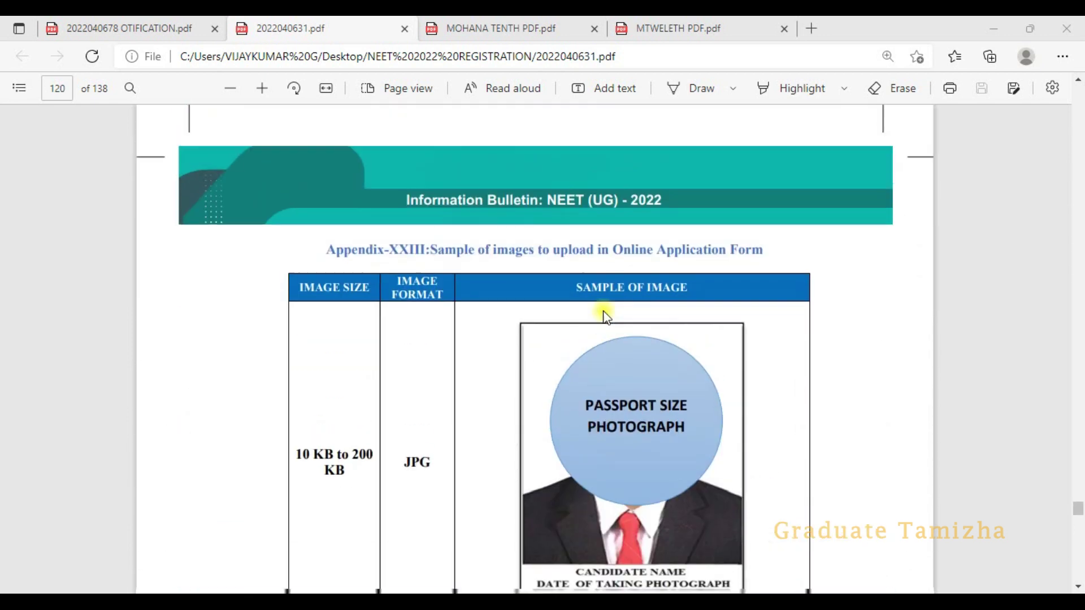
scroll(605, 315, down, 10)
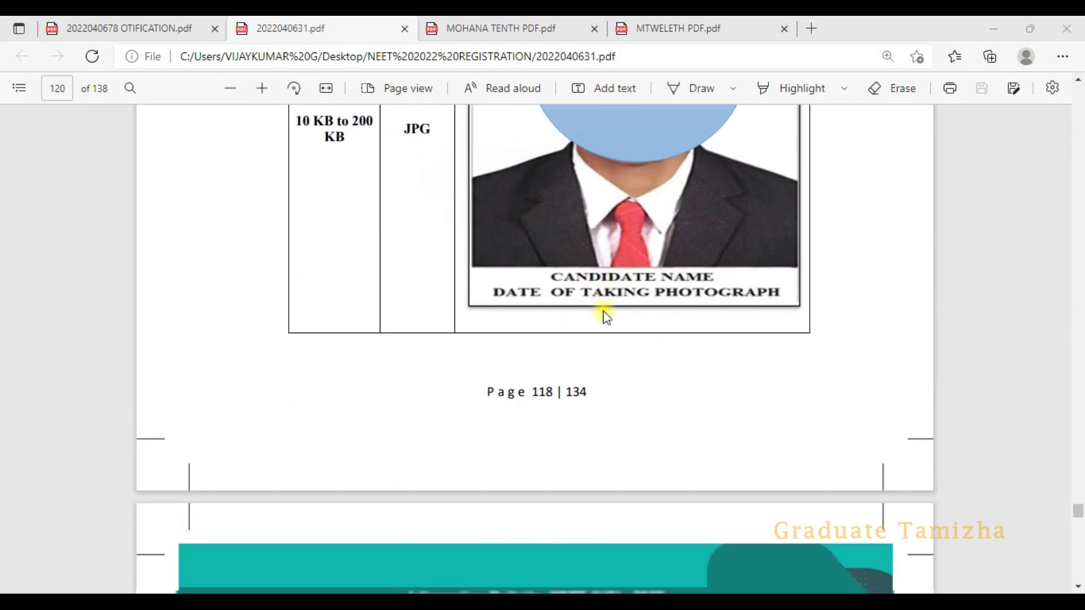
scroll(604, 315, up, 10)
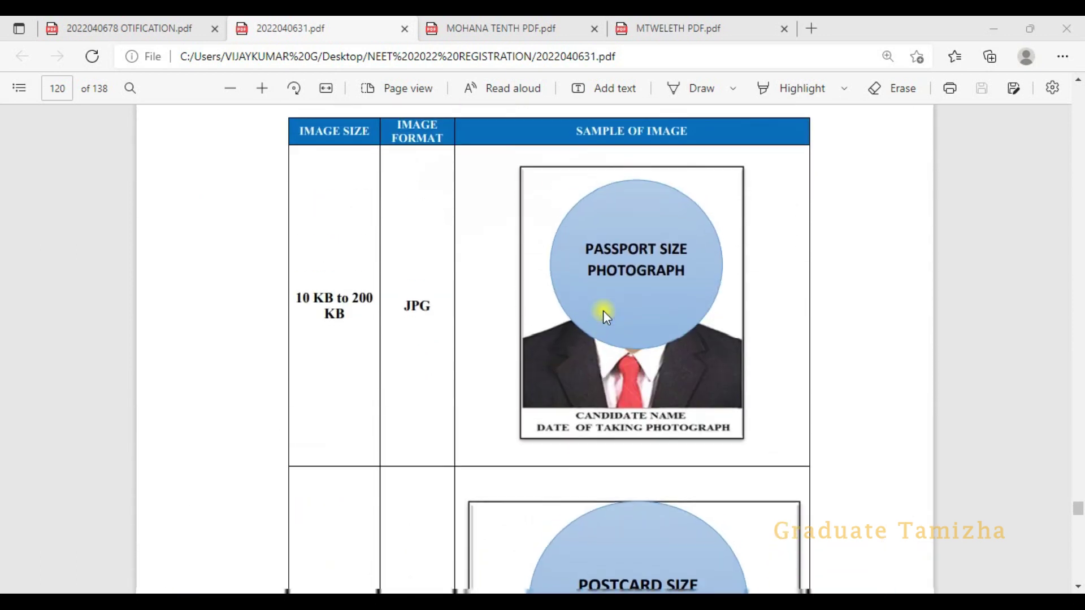
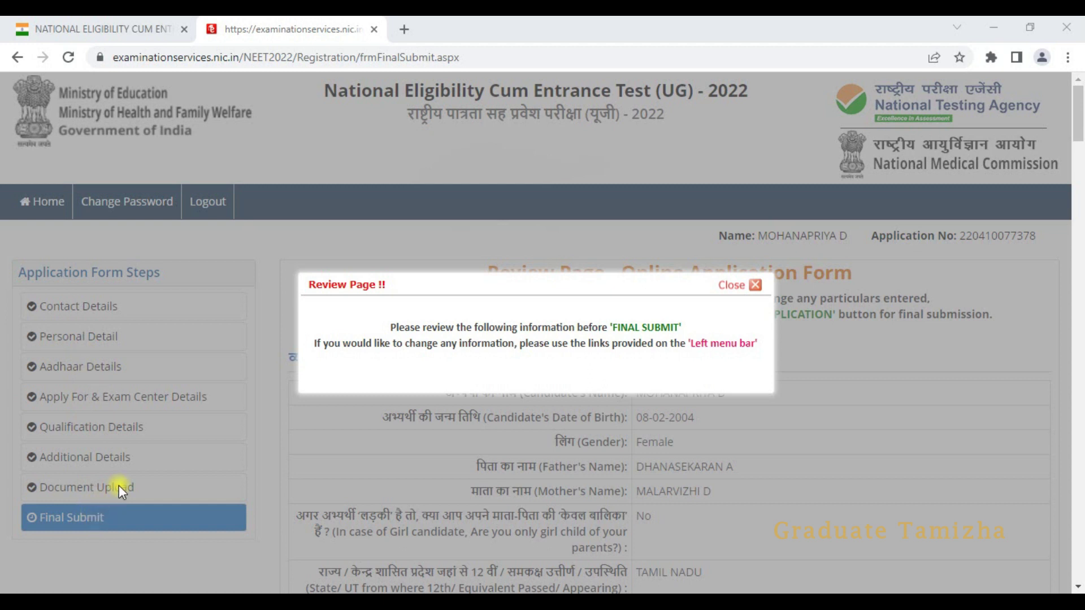
- Dismiss the Review Page reminder and read the entered details down to the Declaration section
click(755, 285)
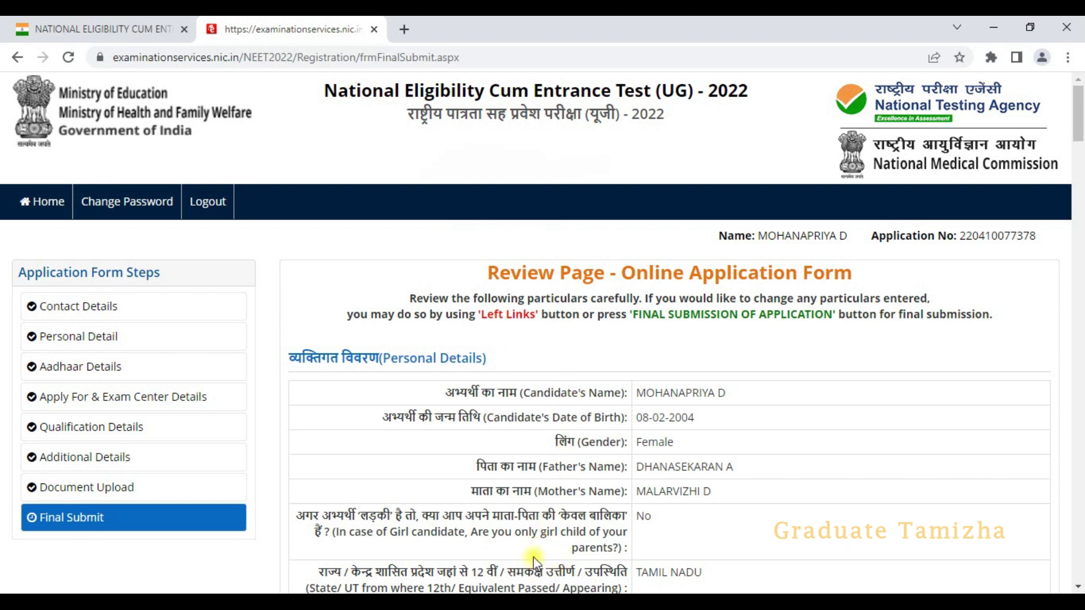
scroll(779, 370, down, 3)
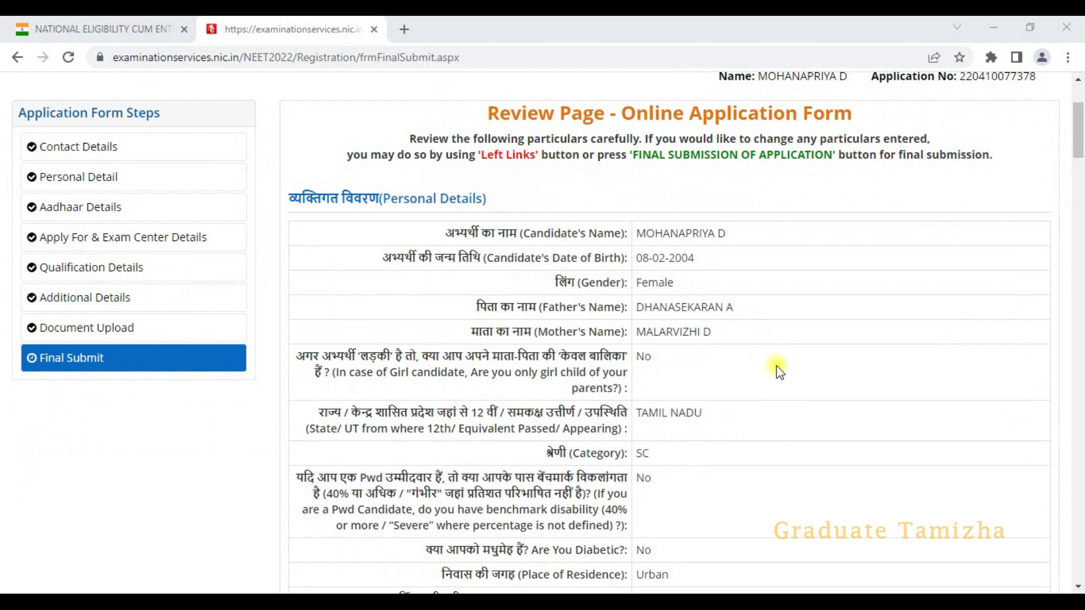
scroll(779, 370, down, 5)
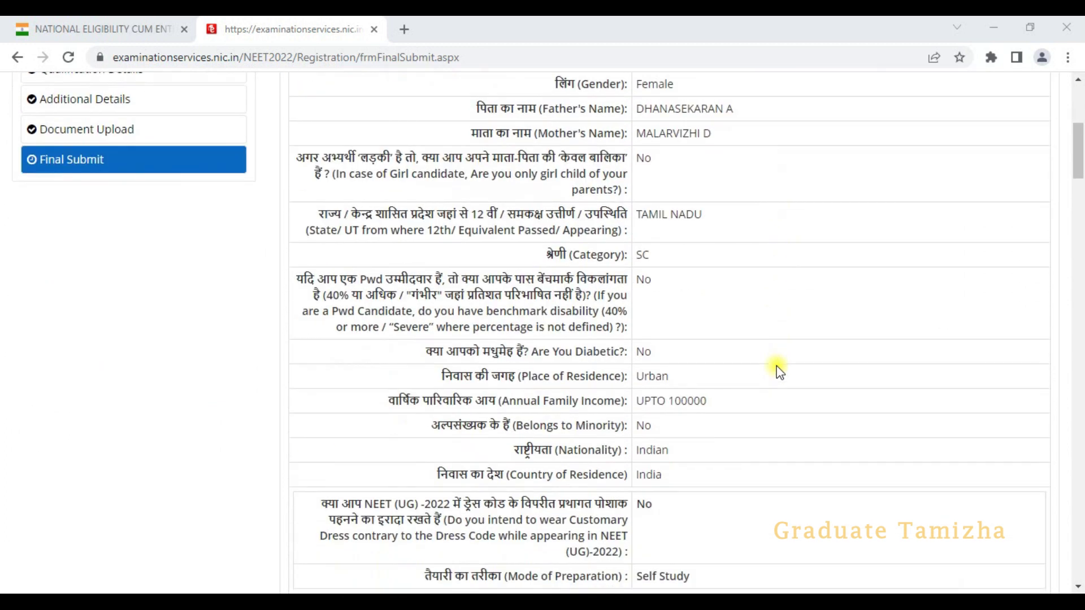
scroll(779, 371, down, 9)
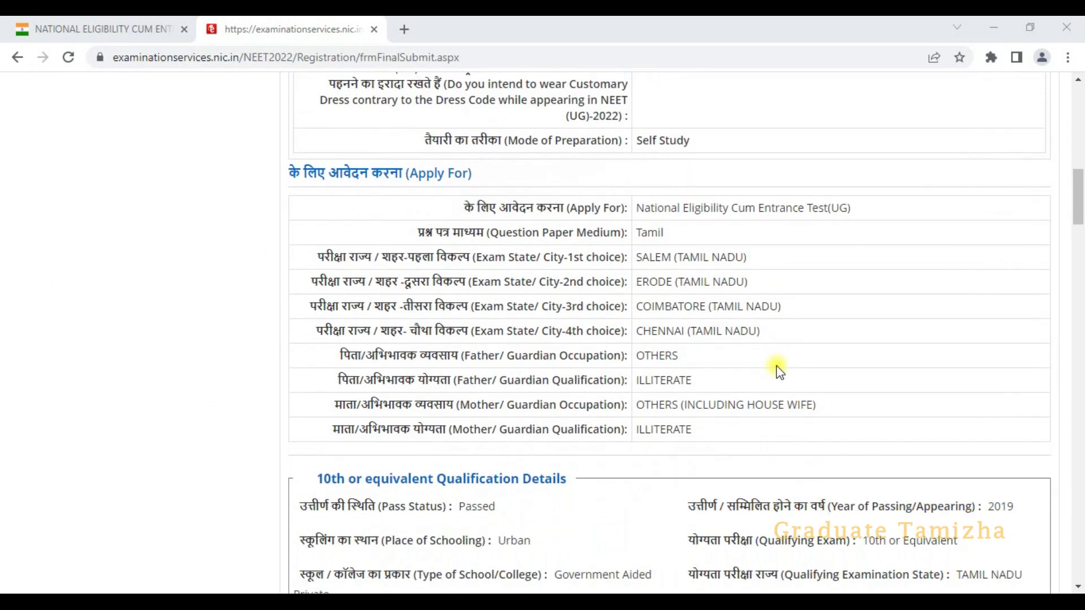
scroll(779, 371, down, 4)
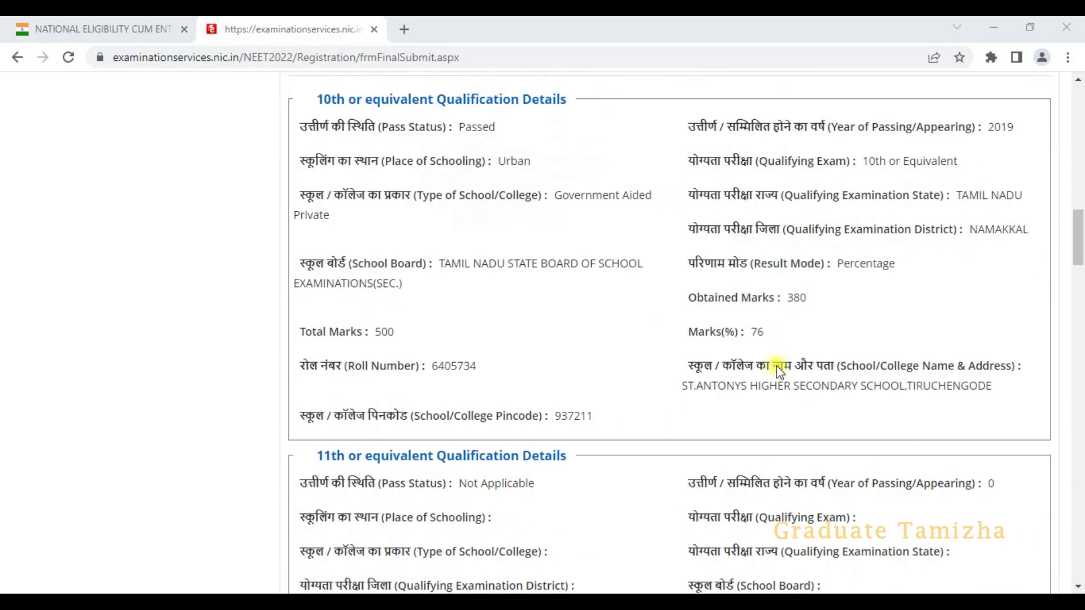
scroll(557, 572, down, 15)
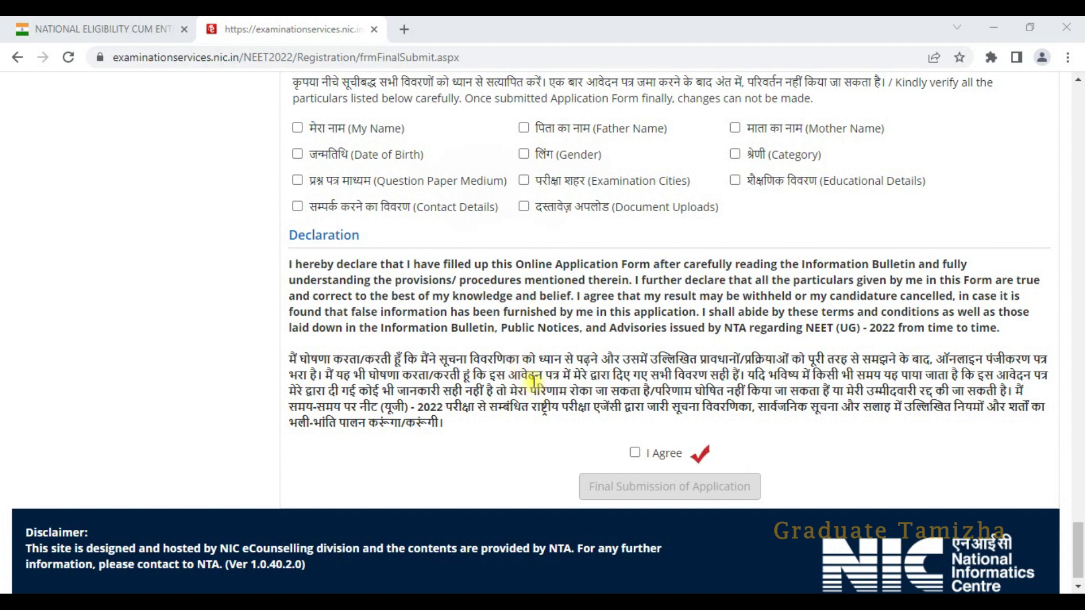
- Mark name, birth date, parents, category, gender, education, uploads, contact and paper medium as verified
click(297, 128)
click(298, 154)
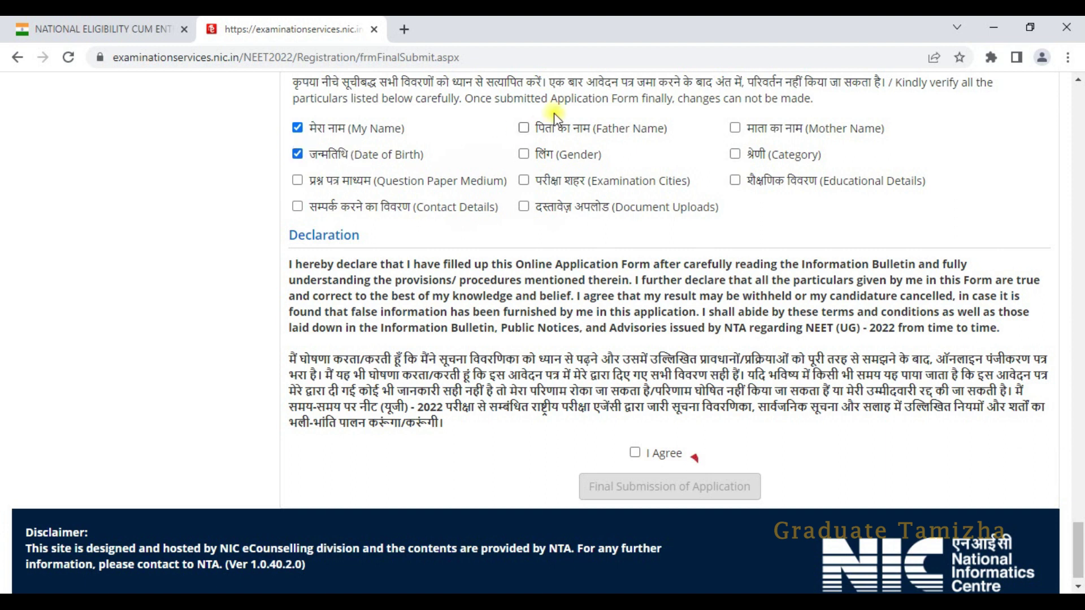
click(524, 128)
click(735, 128)
click(735, 154)
click(524, 154)
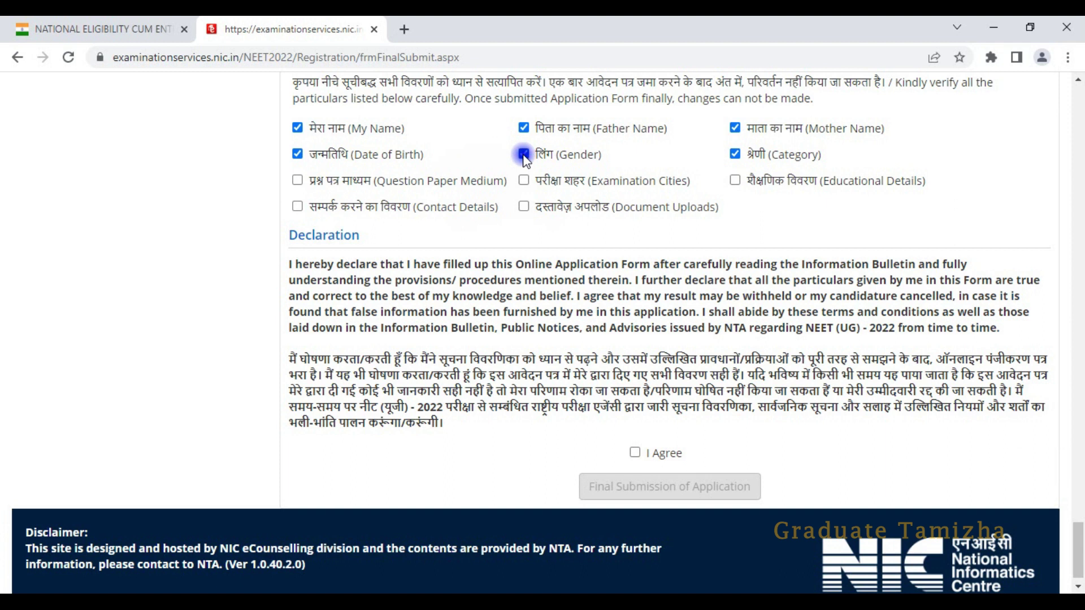
click(734, 180)
click(524, 207)
click(300, 208)
click(298, 179)
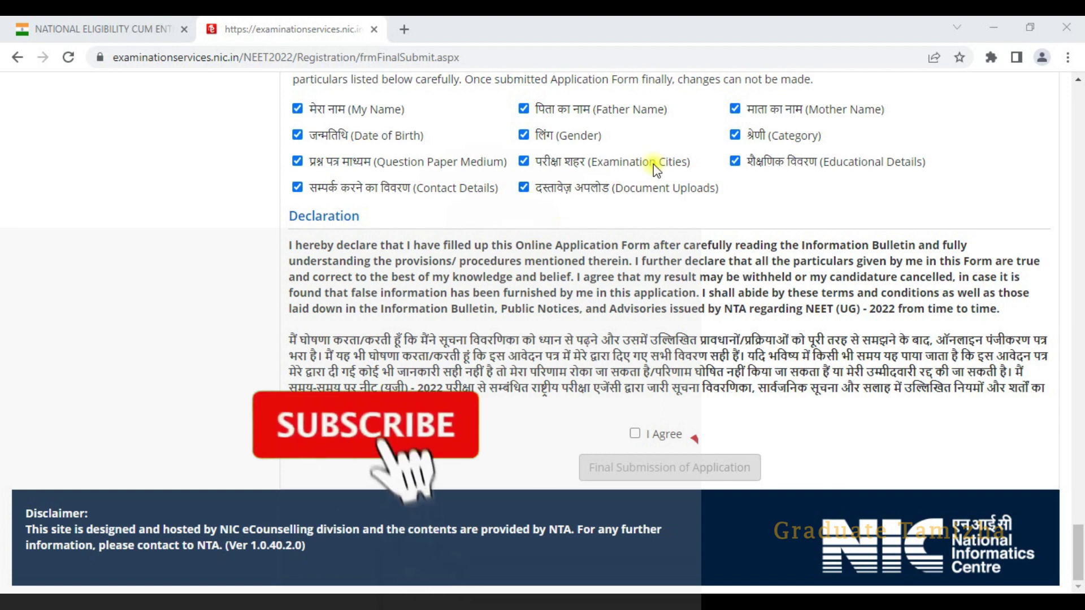
- Accept the declaration and confirm the Final Submission of Application
click(636, 436)
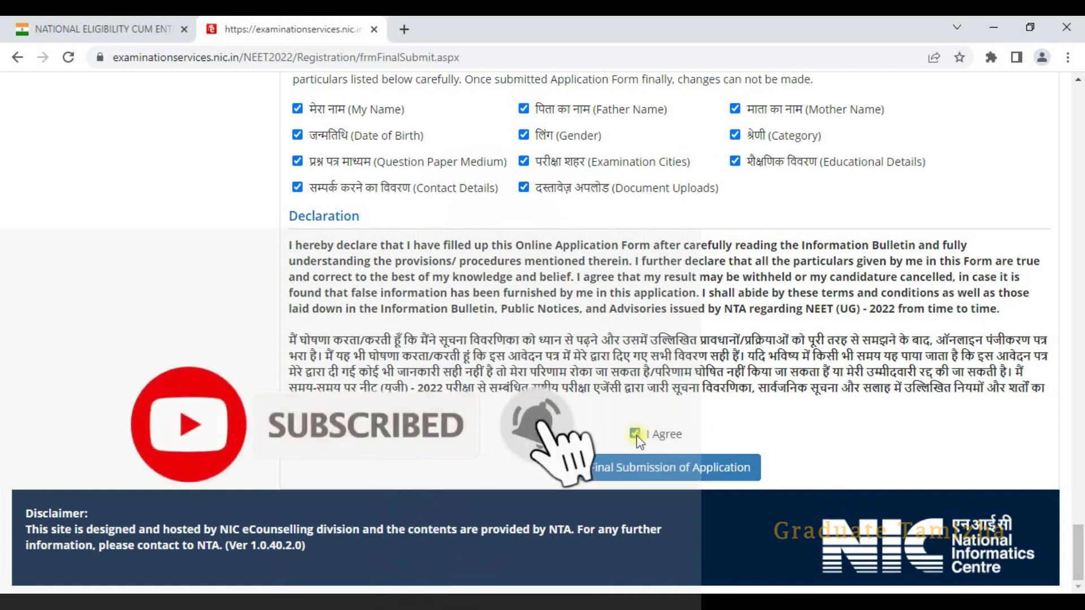
click(690, 474)
click(515, 364)
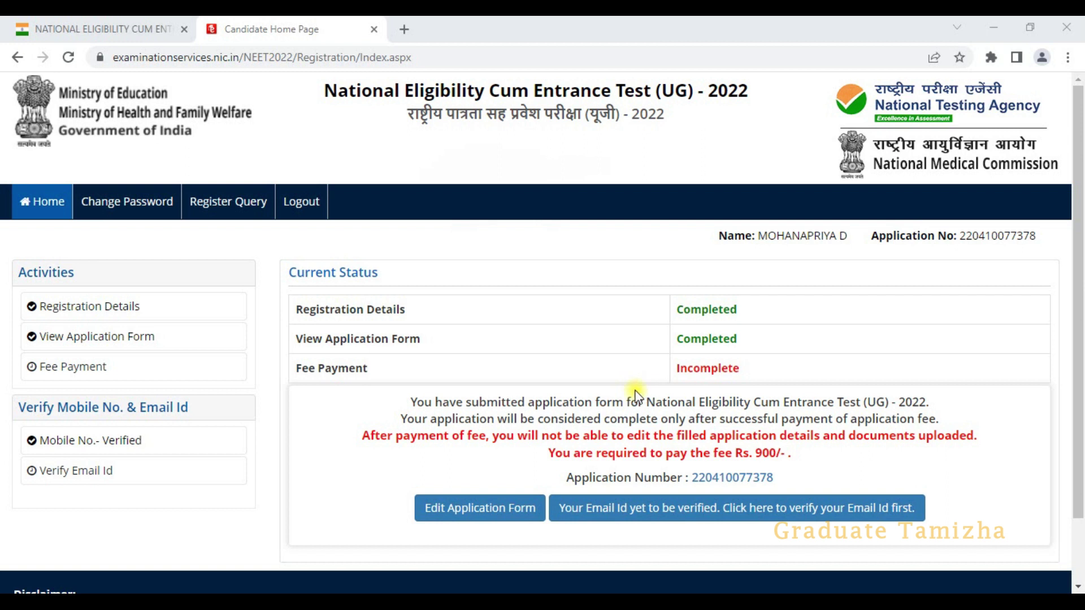
- Verify the registered Email Id using the security pin and the emailed OTP
scroll(545, 388, down, 2)
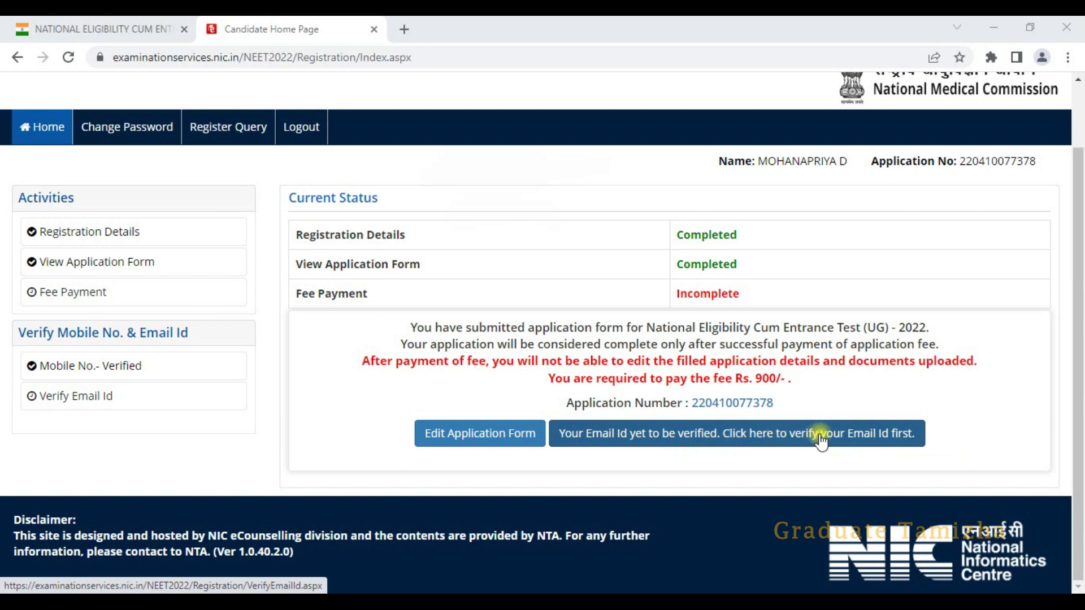
click(790, 439)
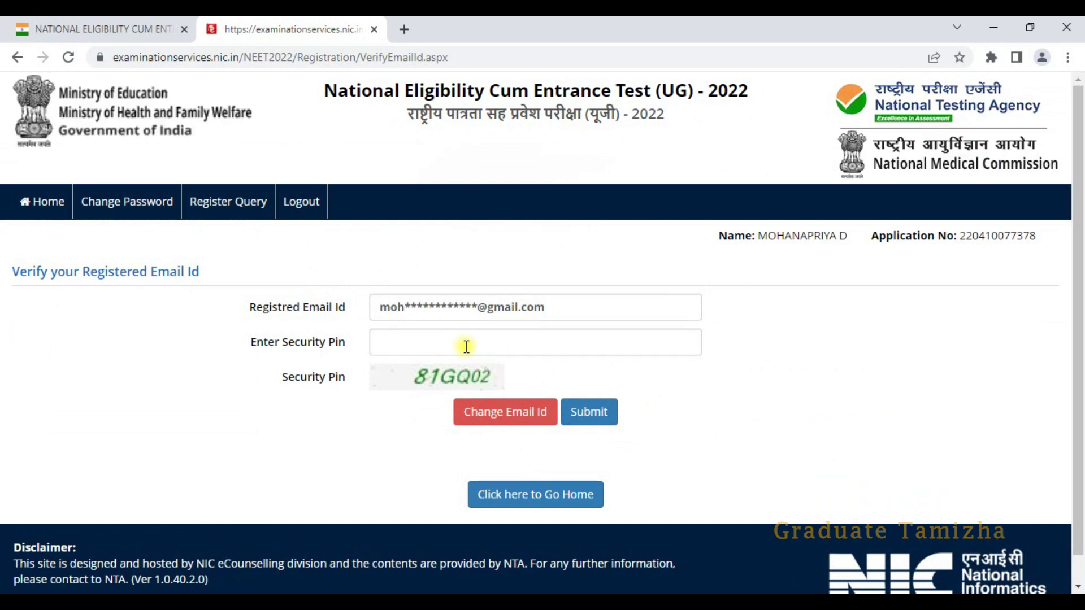
click(466, 346)
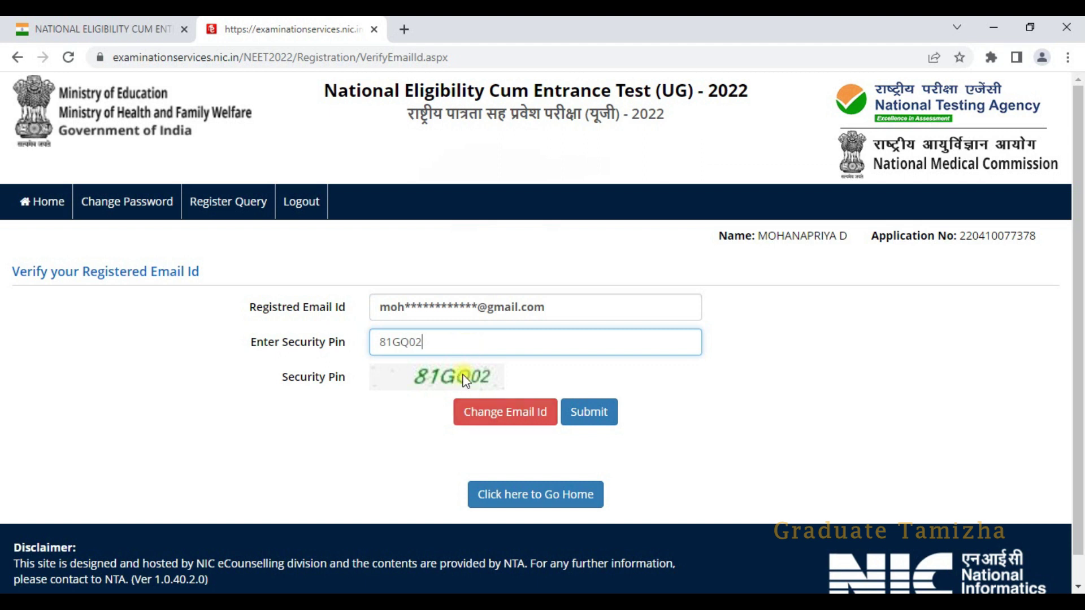
click(585, 415)
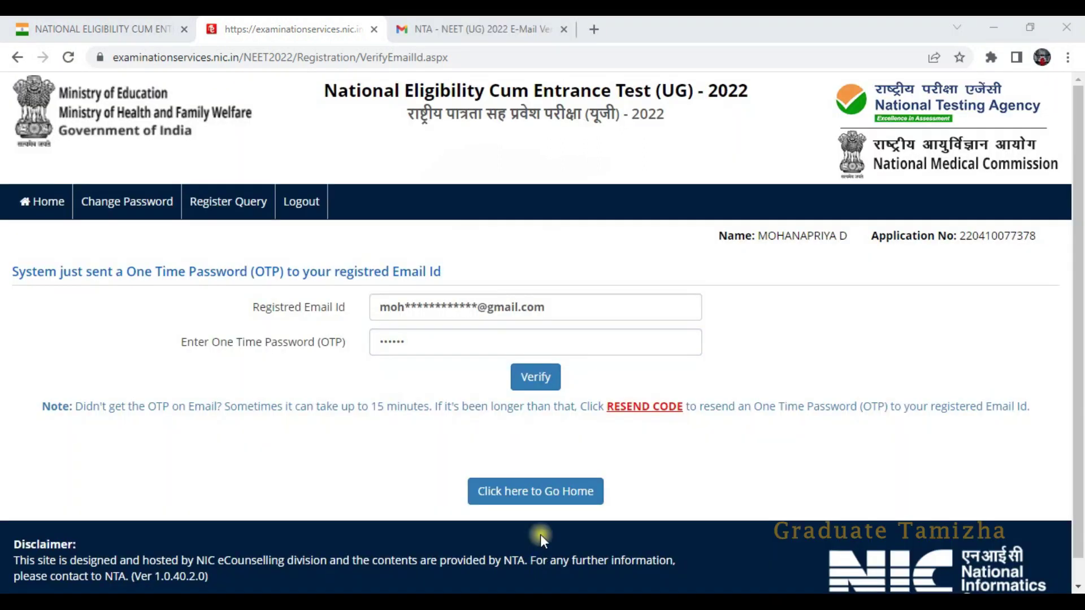
key(ctrl+v)
click(551, 383)
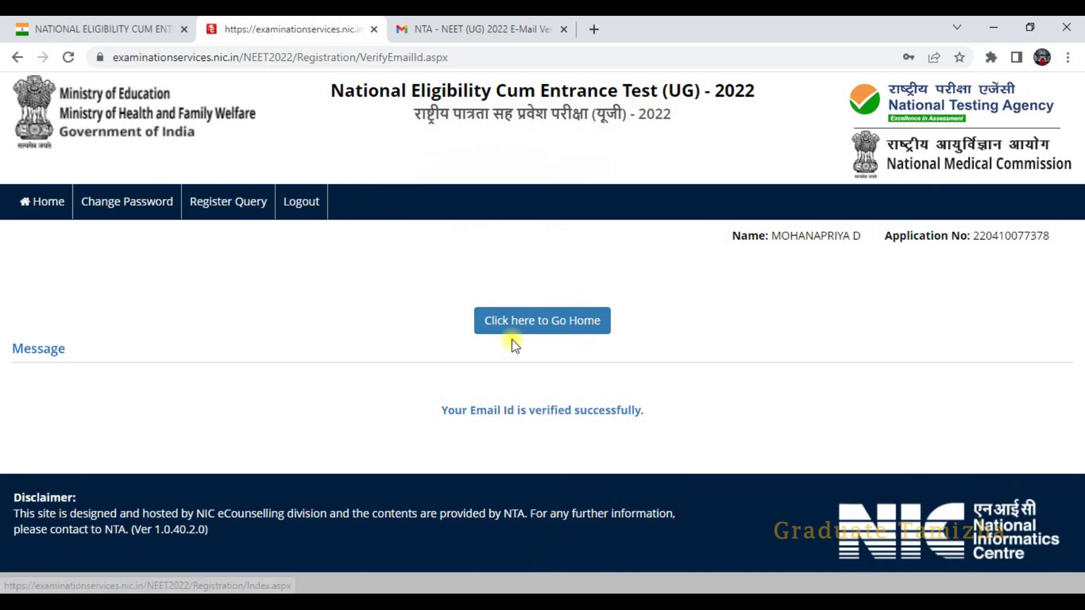
- From the home page, start the Rs. 900 examination fee payment with Online Payment mode
click(542, 328)
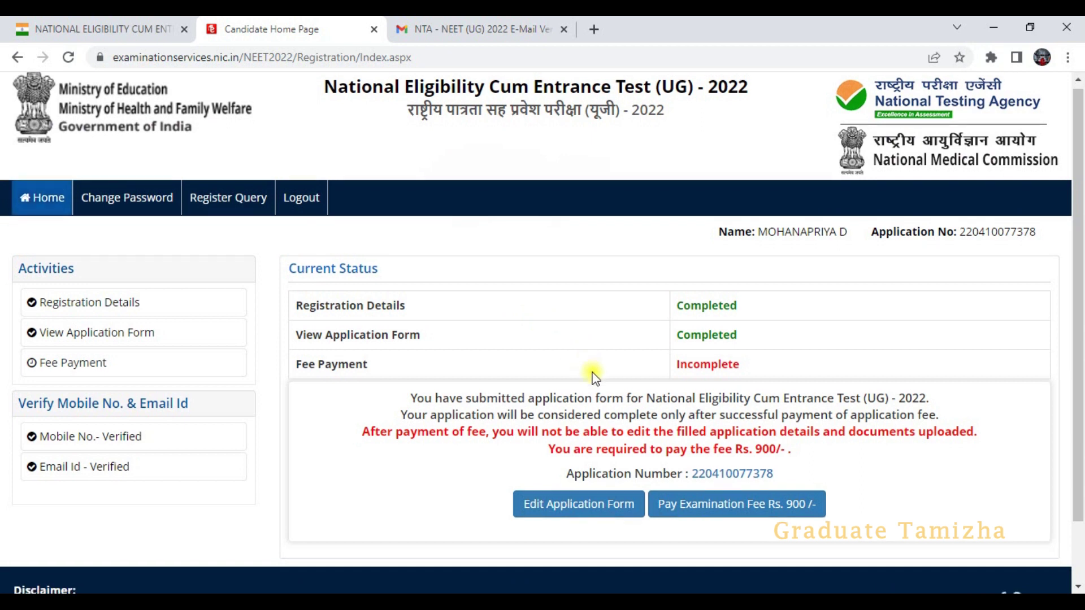
scroll(594, 396, down, 2)
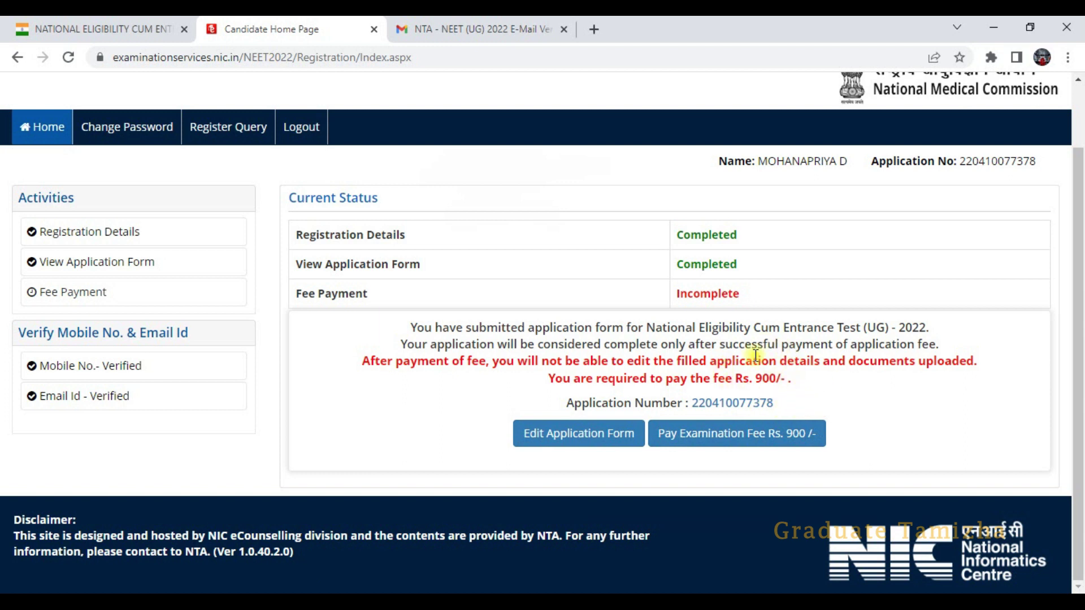
click(721, 437)
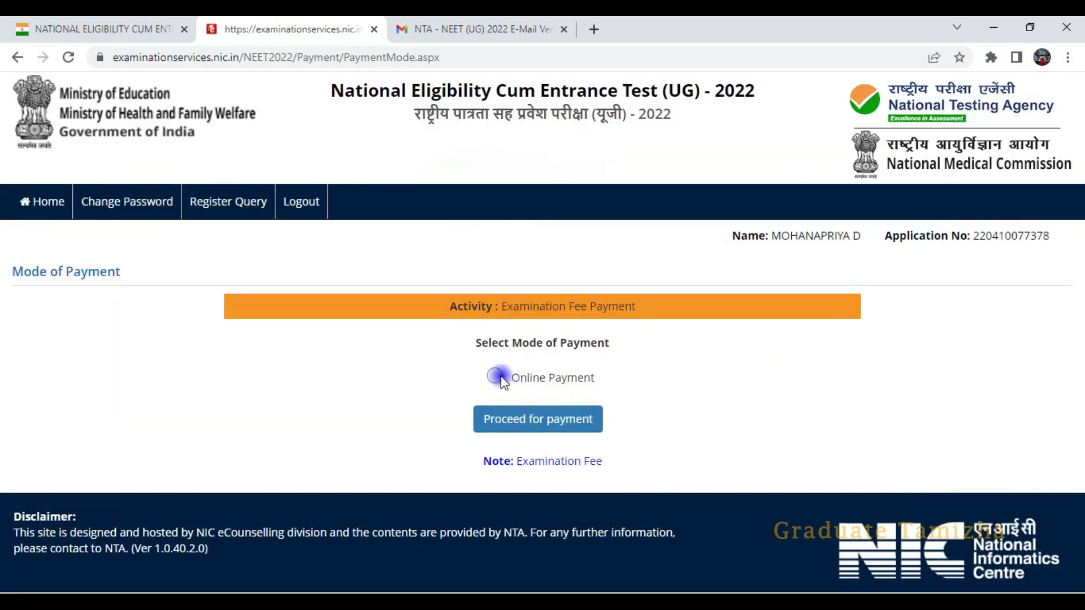
click(546, 421)
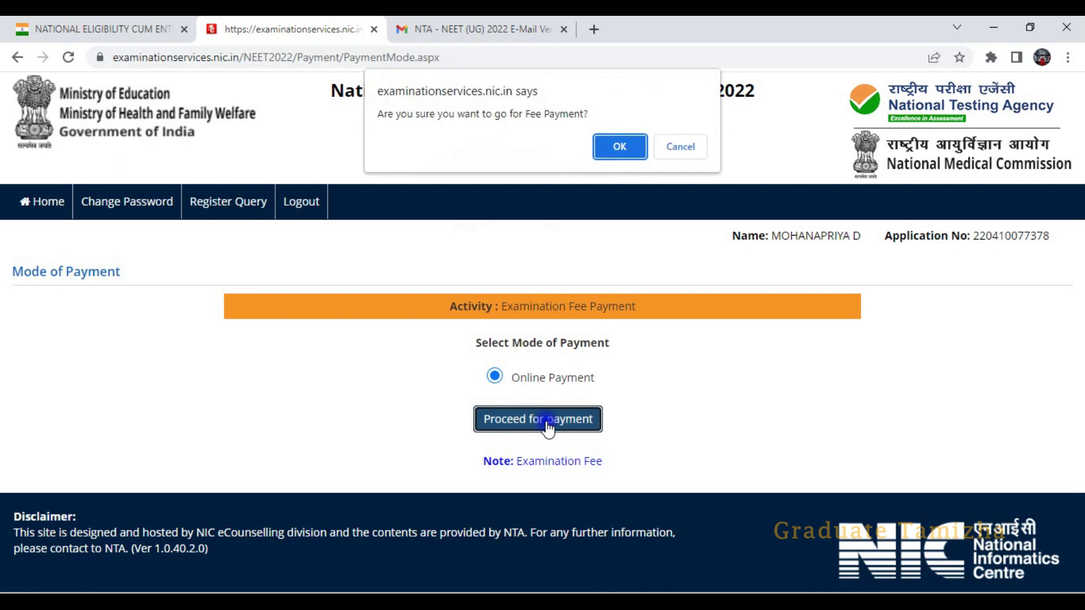
- Confirm the payment prompt and choose SBI MOPS to reach the State Bank payment options
click(620, 146)
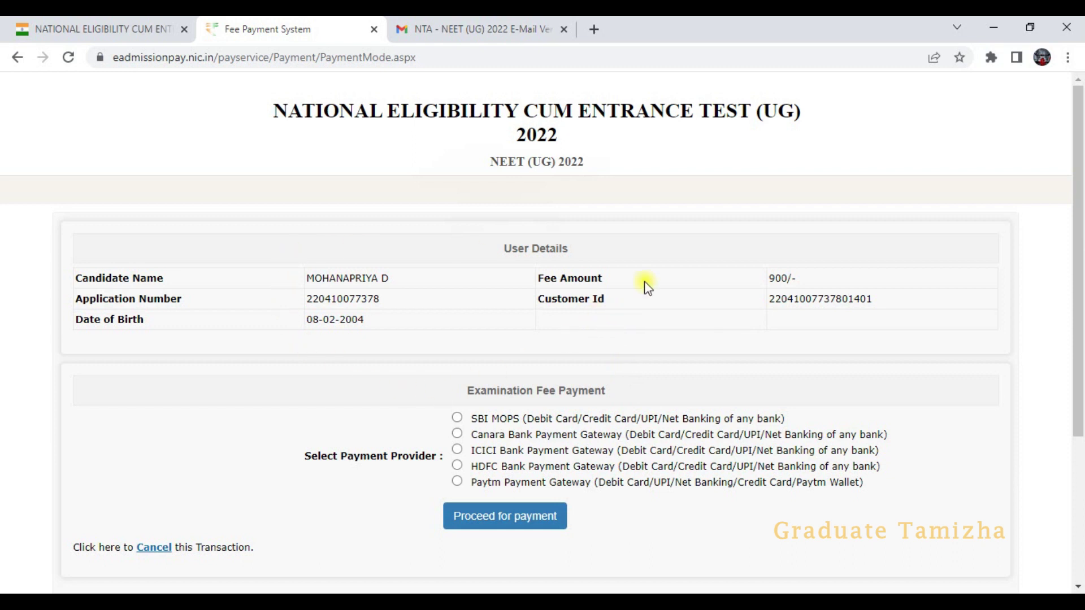
scroll(387, 415, down, 2)
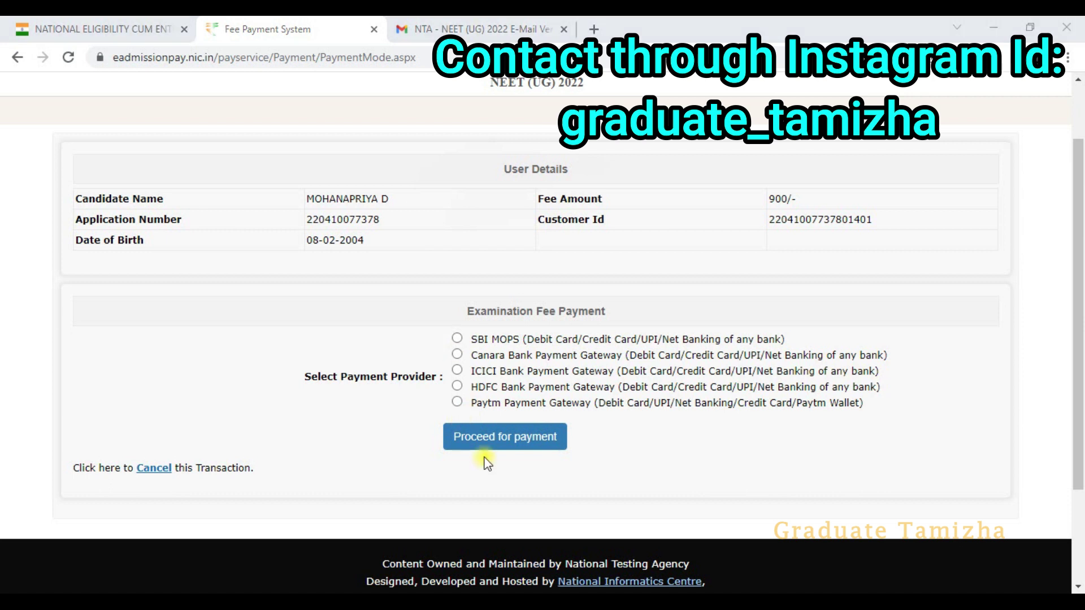
click(458, 339)
click(490, 439)
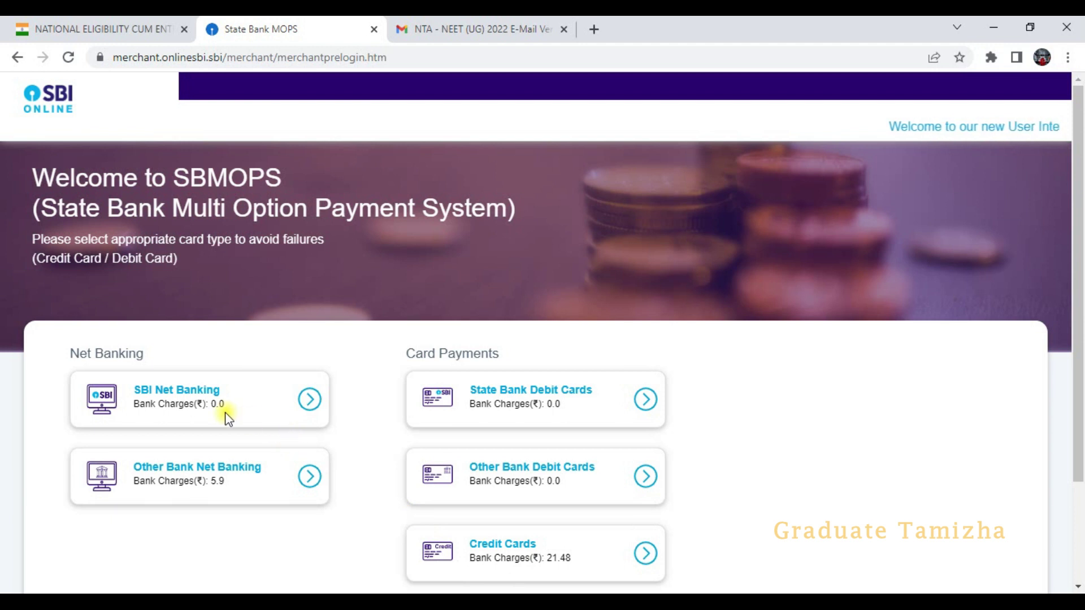
scroll(338, 464, down, 1)
scroll(338, 463, down, 1)
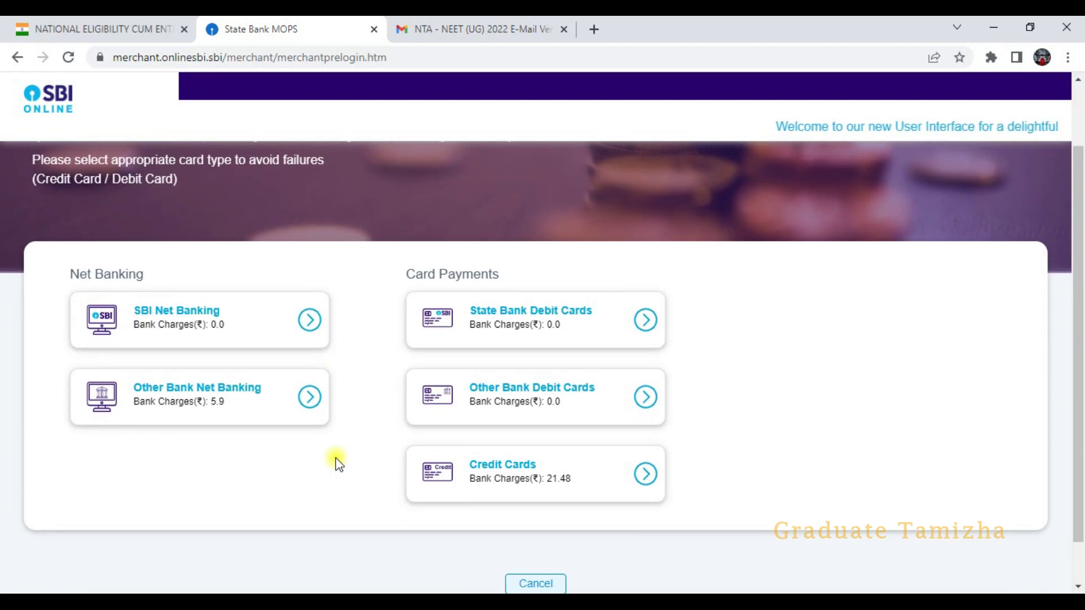